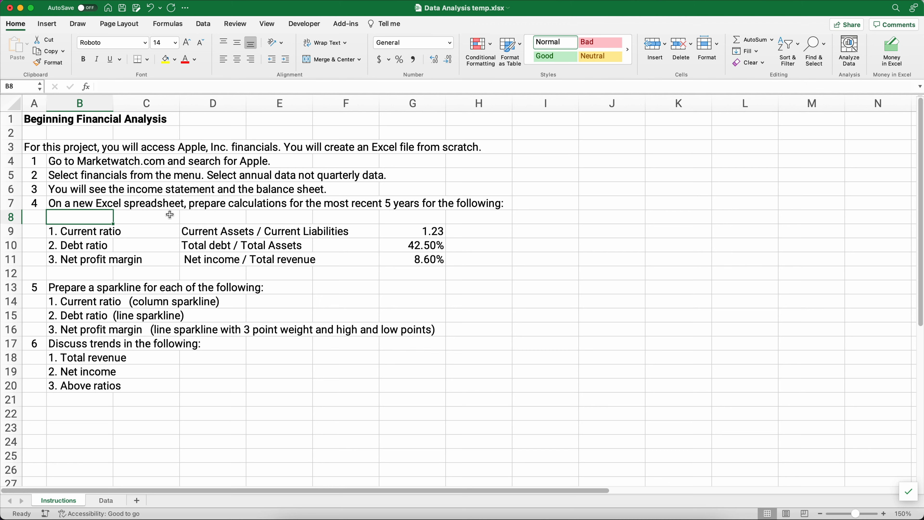
- Review the Data sheet labels and the three ratio formulas on the Instructions sheet
{"action": "left_click", "coordinate": [107, 501]}
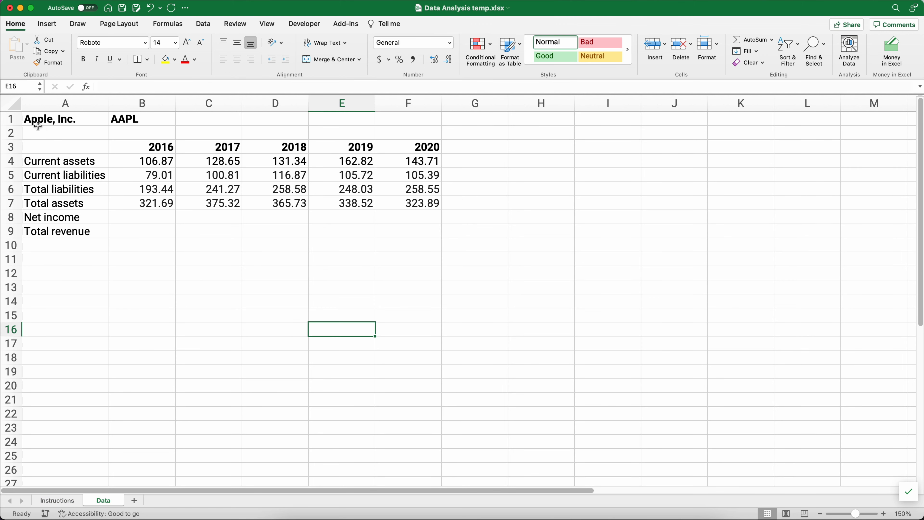
{"action": "left_click", "coordinate": [56, 160]}
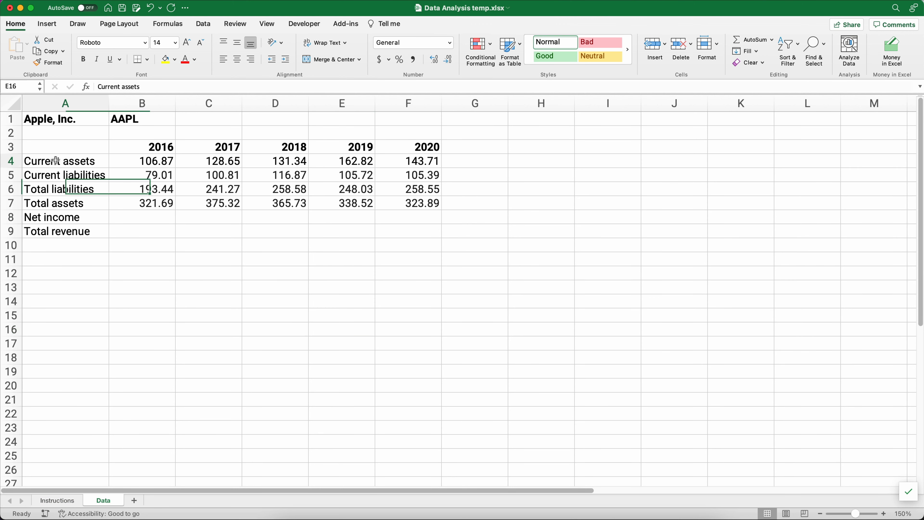
{"action": "left_click_drag", "start_coordinate": [55, 160], "coordinate": [72, 232]}
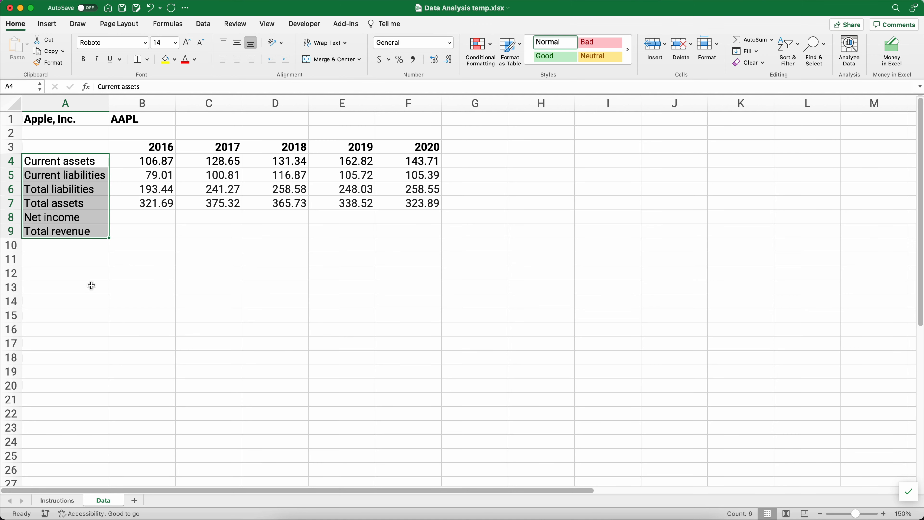
{"action": "left_click", "coordinate": [72, 501]}
{"action": "left_click", "coordinate": [87, 231]}
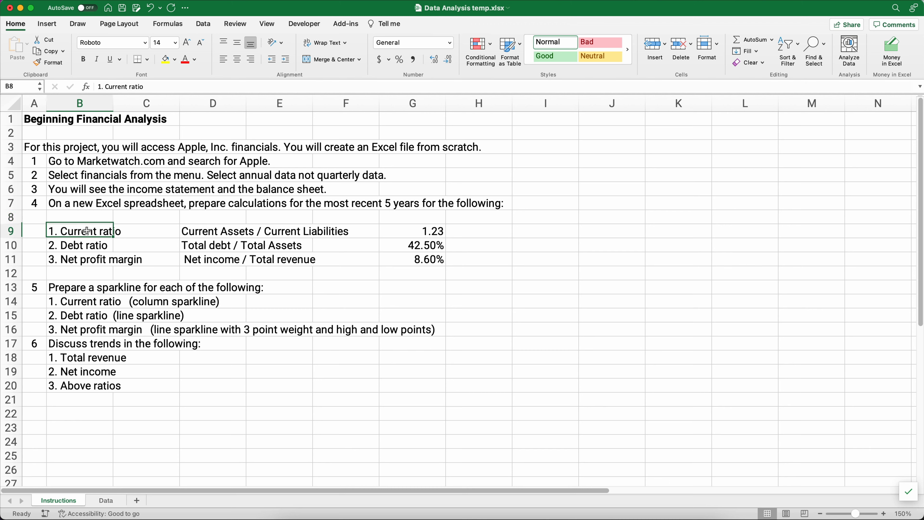
{"action": "left_click_drag", "start_coordinate": [86, 231], "coordinate": [291, 261]}
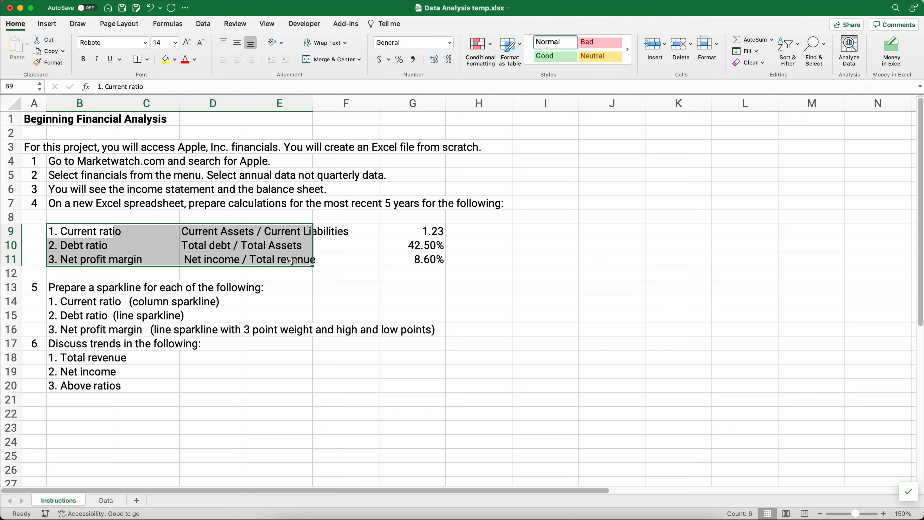
{"action": "left_click", "coordinate": [221, 230]}
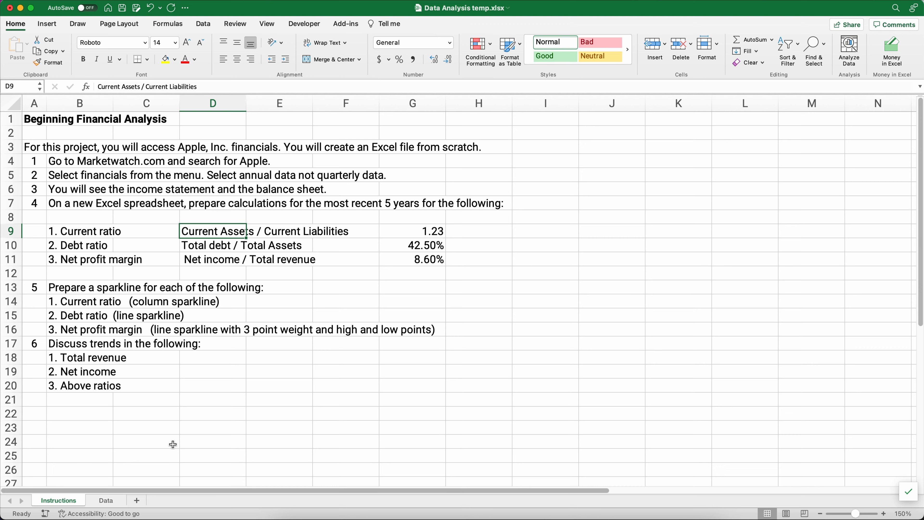
- In Brave, search MarketWatch for 'apple'
{"action": "key", "text": "super+Tab"}
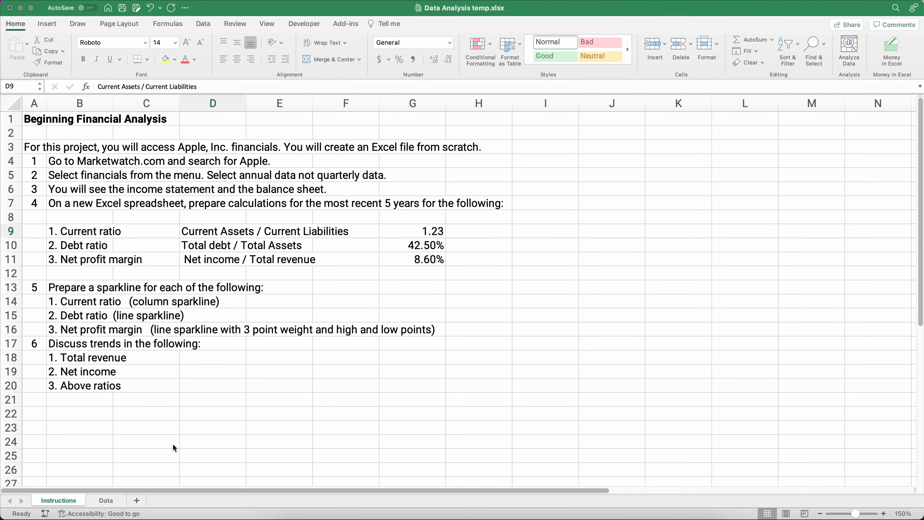
{"action": "key", "text": "super+grave"}
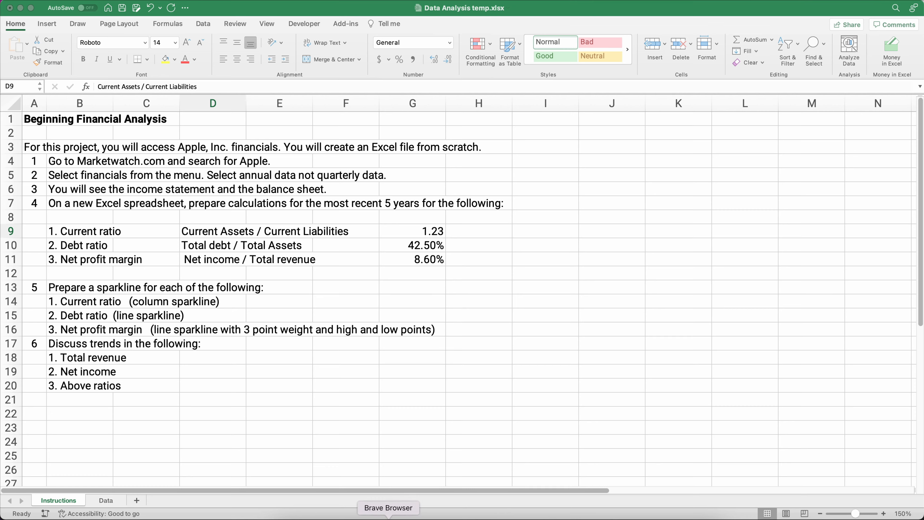
{"action": "left_click", "coordinate": [388, 515]}
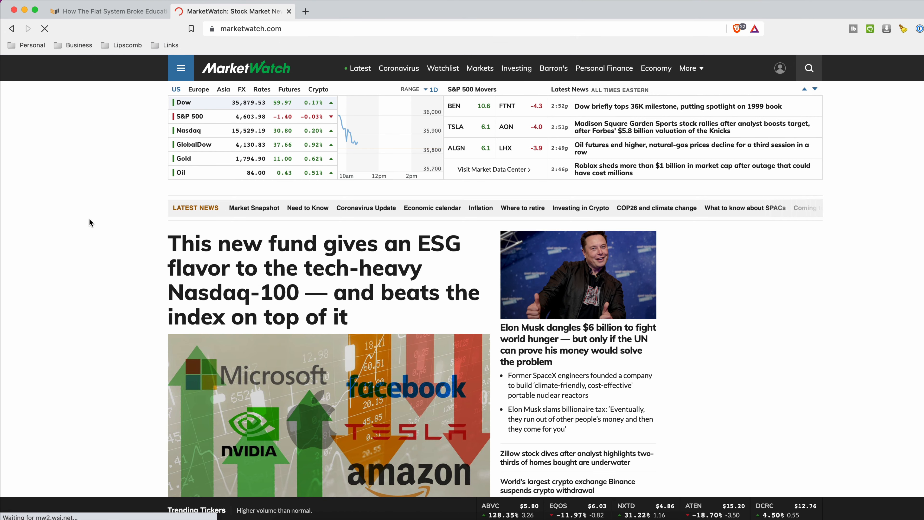
{"action": "left_click", "coordinate": [810, 72]}
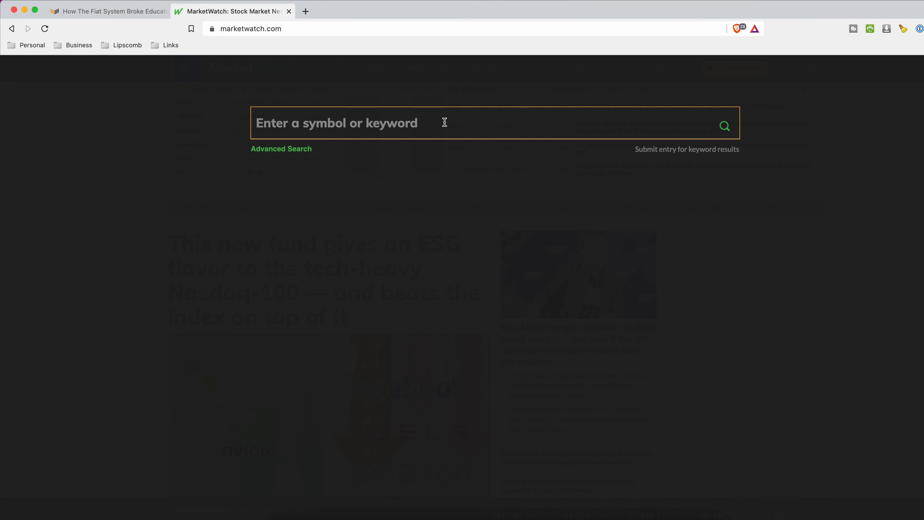
{"action": "type", "text": "app"}
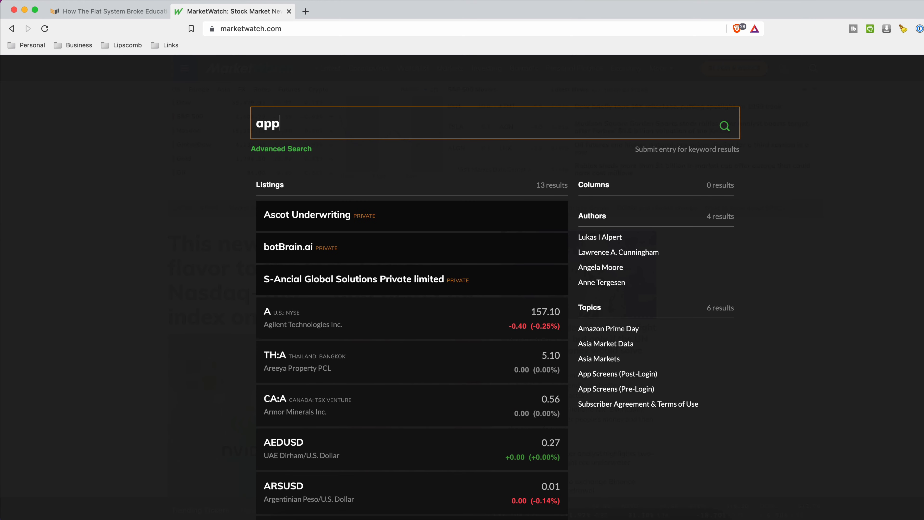
{"action": "type", "text": "le"}
{"action": "key", "text": "Return"}
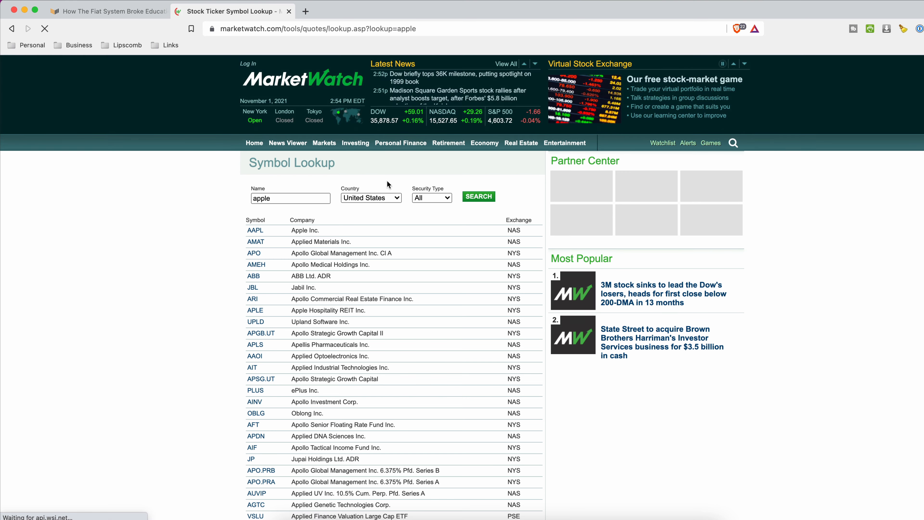
- Open AAPL's Financials and show its annual Balance Sheet
{"action": "left_click", "coordinate": [255, 235]}
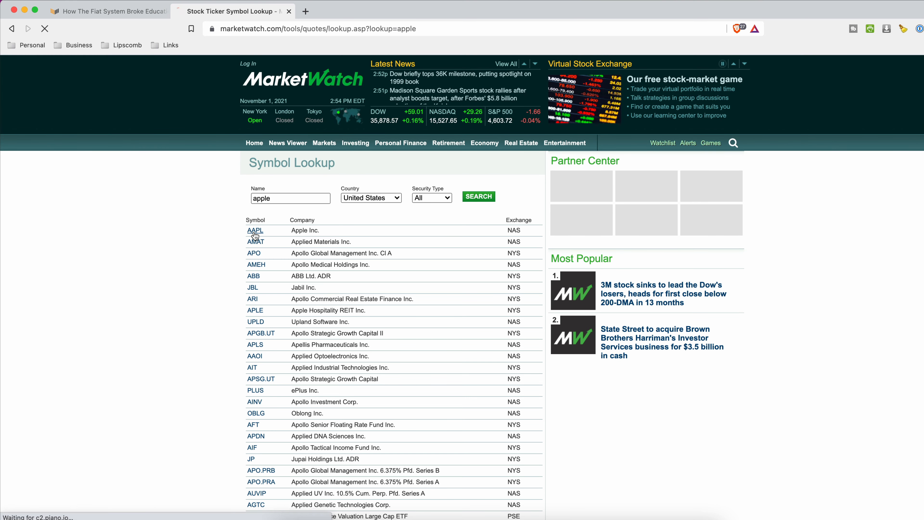
{"action": "scroll", "coordinate": [162, 254], "scroll_direction": "down", "scroll_amount": 4}
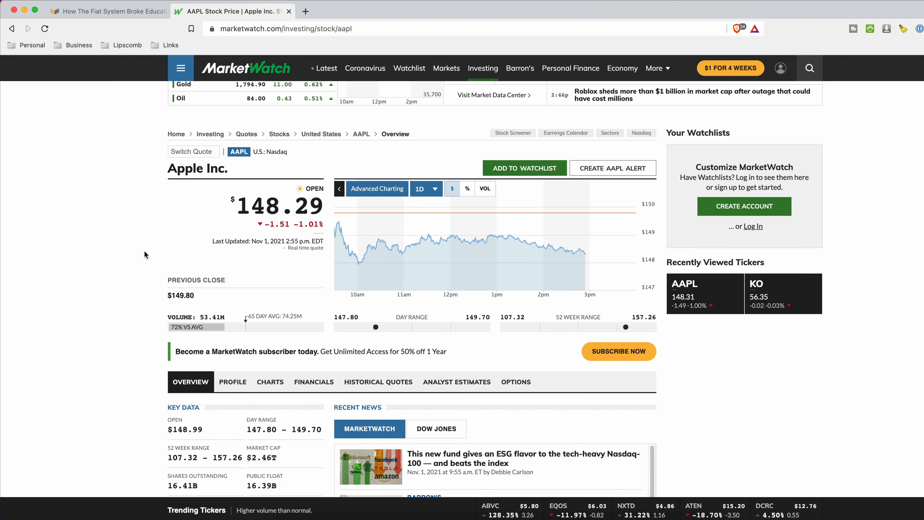
{"action": "left_click", "coordinate": [297, 352]}
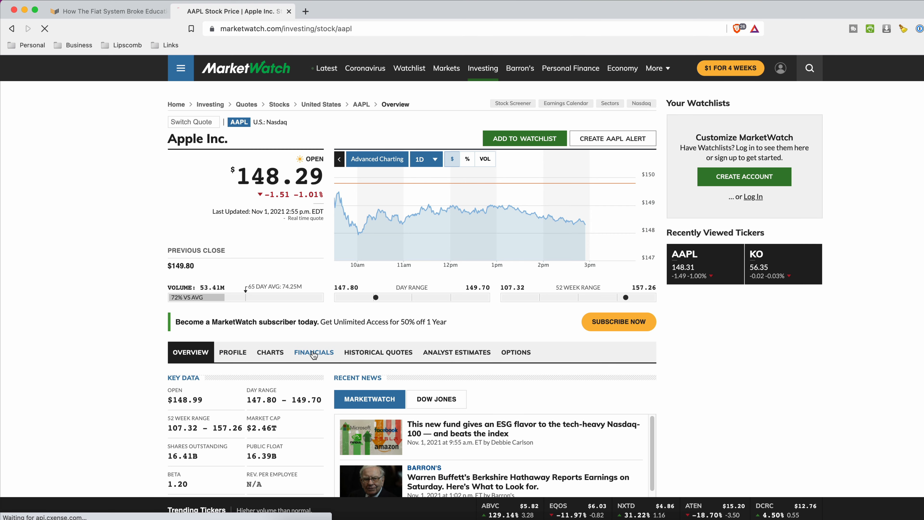
{"action": "scroll", "coordinate": [148, 327], "scroll_direction": "down", "scroll_amount": 9}
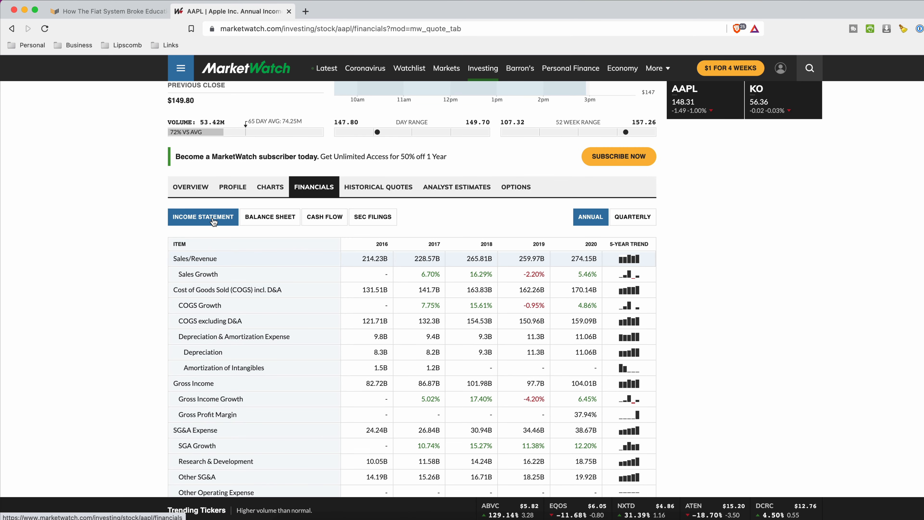
{"action": "left_click", "coordinate": [268, 217]}
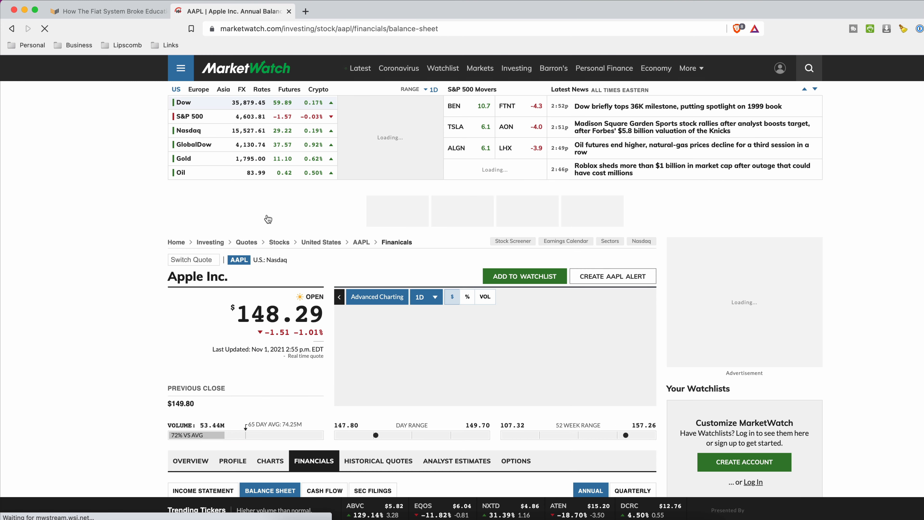
- Select Apple's Total Current Assets row, 106.87B (2016) through 143.71B (2020)
{"action": "scroll", "coordinate": [181, 270], "scroll_direction": "down", "scroll_amount": 7}
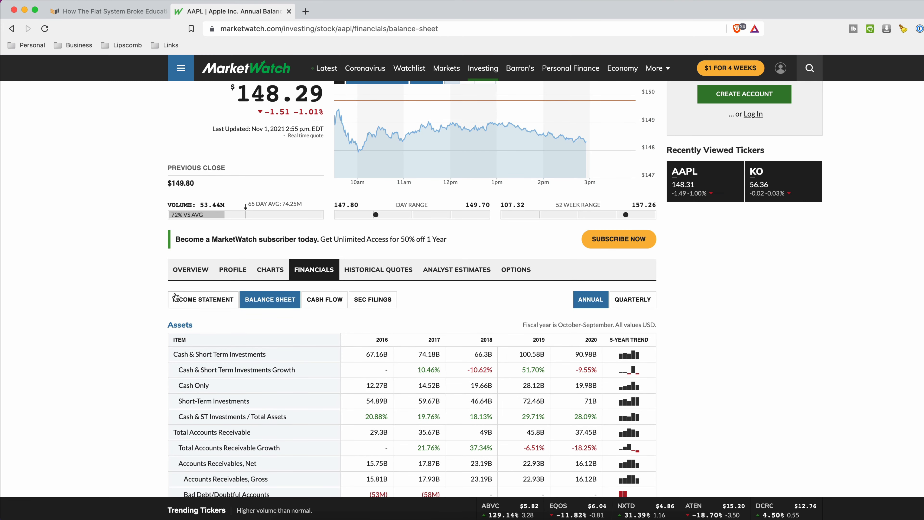
{"action": "scroll", "coordinate": [171, 300], "scroll_direction": "down", "scroll_amount": 4}
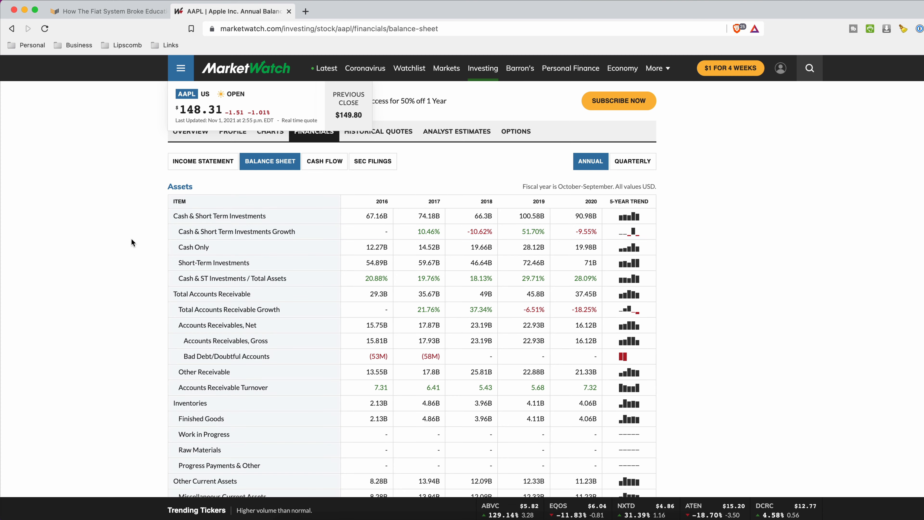
{"action": "scroll", "coordinate": [131, 239], "scroll_direction": "down", "scroll_amount": 1}
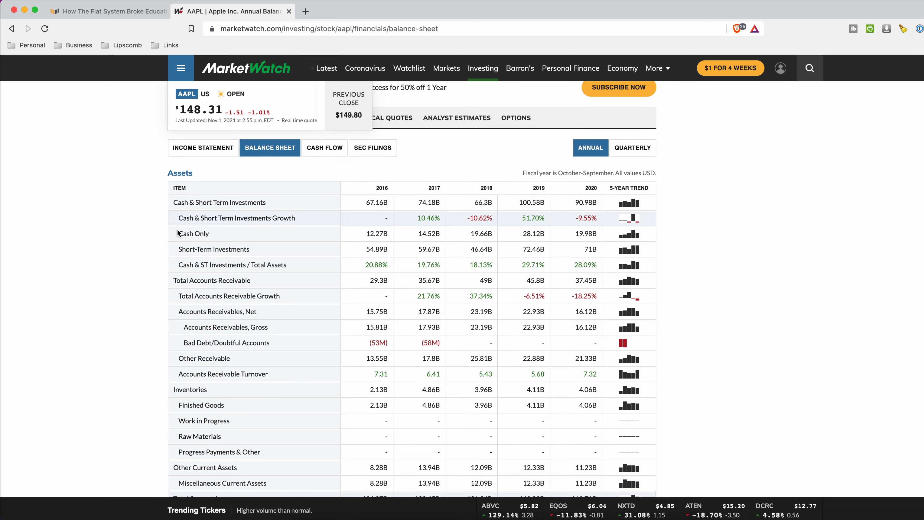
{"action": "scroll", "coordinate": [153, 302], "scroll_direction": "down", "scroll_amount": 1}
{"action": "scroll", "coordinate": [144, 346], "scroll_direction": "down", "scroll_amount": 3}
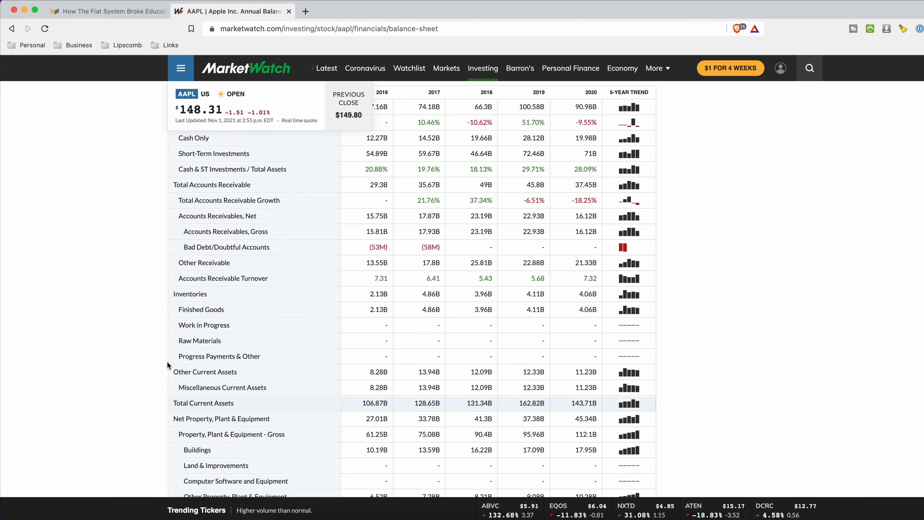
{"action": "scroll", "coordinate": [140, 385], "scroll_direction": "down", "scroll_amount": 1}
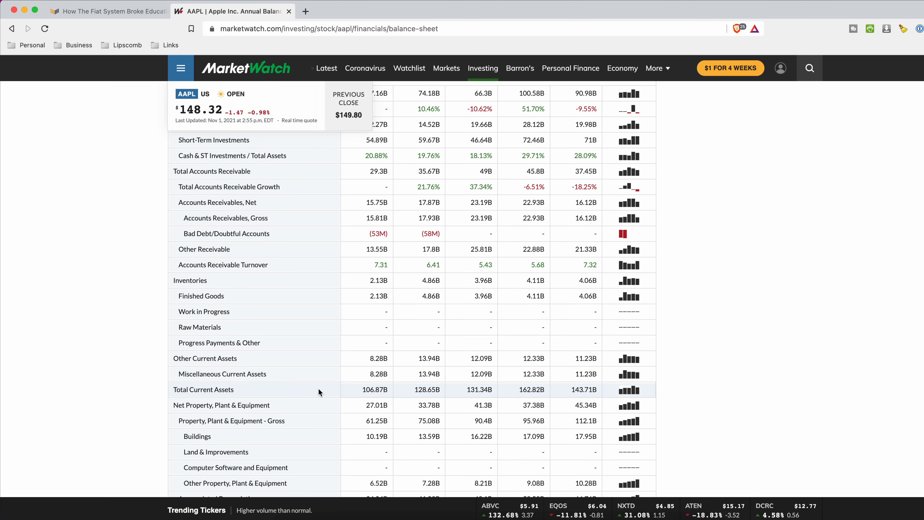
{"action": "left_click_drag", "start_coordinate": [361, 388], "coordinate": [575, 392]}
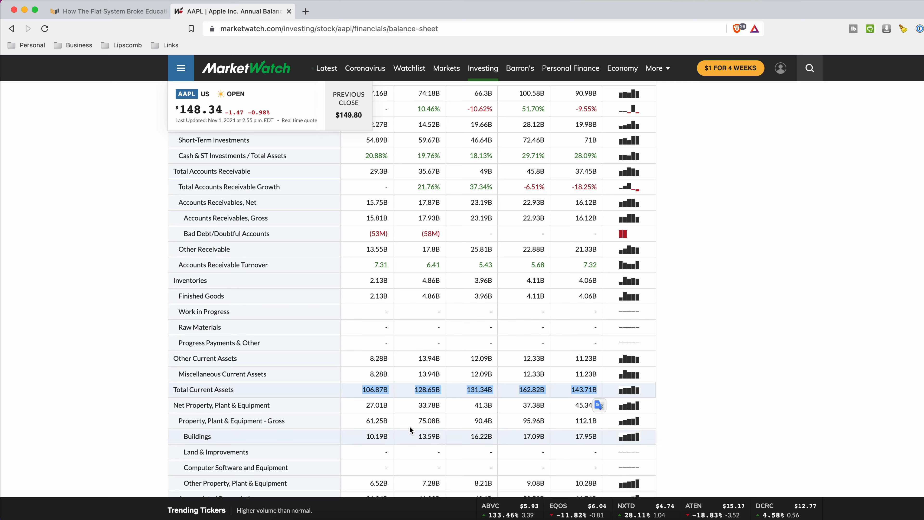
{"action": "scroll", "coordinate": [324, 375], "scroll_direction": "up", "scroll_amount": 1}
{"action": "scroll", "coordinate": [317, 379], "scroll_direction": "up", "scroll_amount": 5}
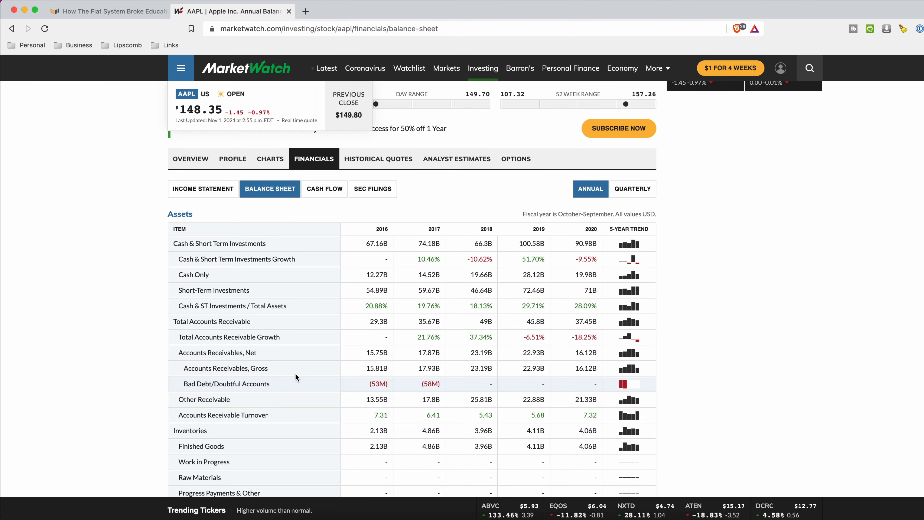
- Copy the 2016–2020 Sales/Revenue values, 214.23B to 274.15B, from the income statement
{"action": "left_click", "coordinate": [198, 189]}
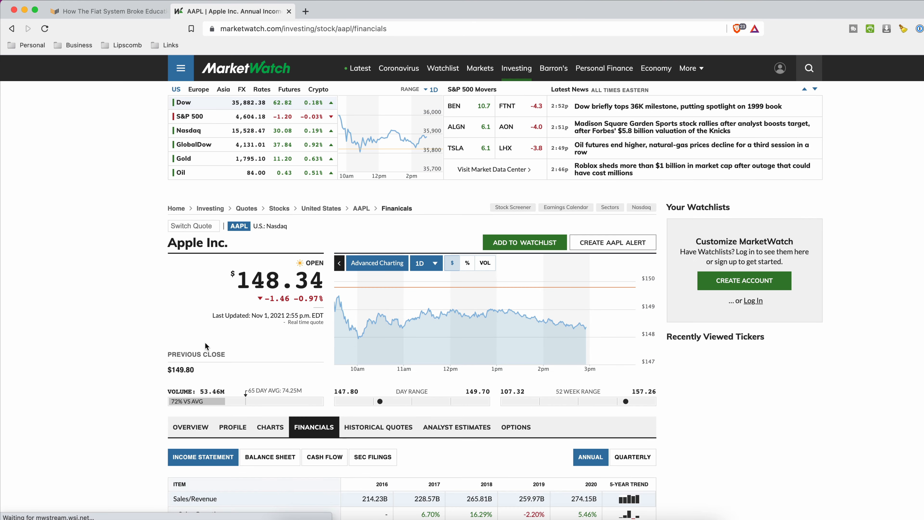
{"action": "scroll", "coordinate": [104, 398], "scroll_direction": "down", "scroll_amount": 1}
{"action": "scroll", "coordinate": [103, 397], "scroll_direction": "down", "scroll_amount": 10}
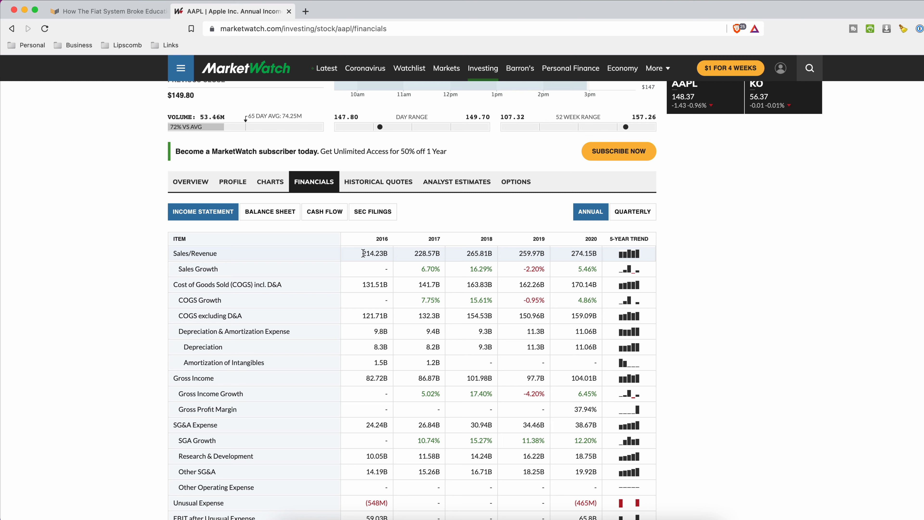
{"action": "left_click_drag", "start_coordinate": [363, 253], "coordinate": [602, 256]}
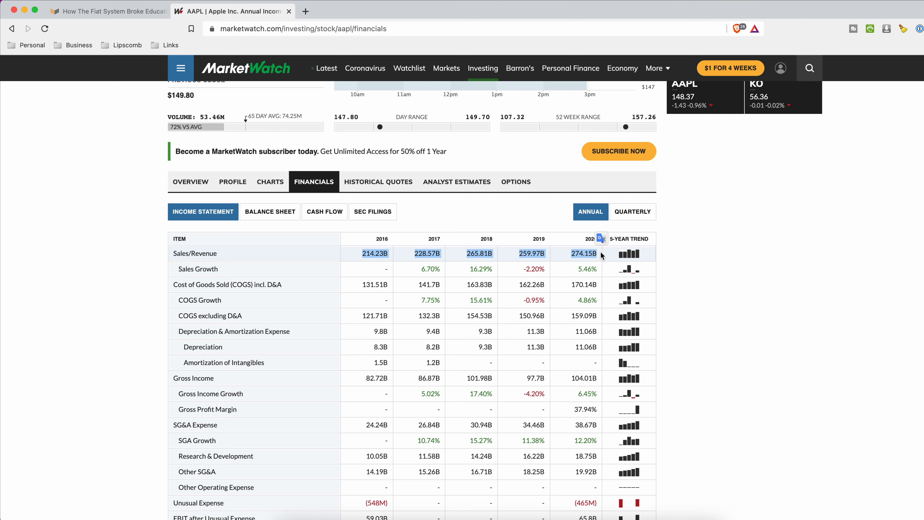
{"action": "key", "text": "super+c"}
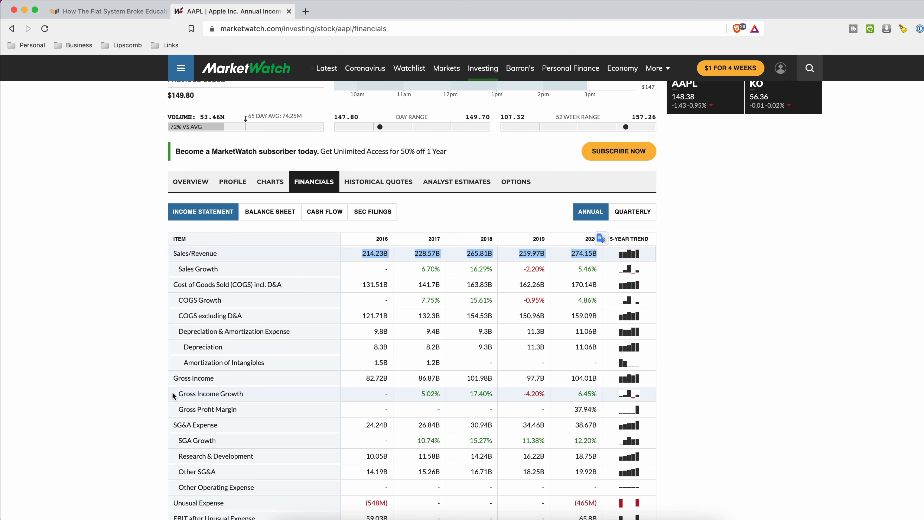
{"action": "key", "text": "super+Tab"}
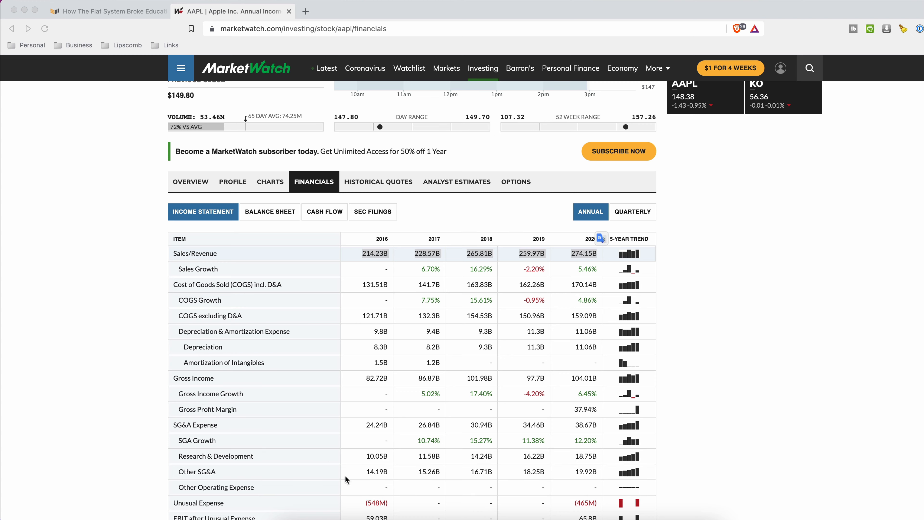
- Paste the copied revenue figures into B13:F13 of Excel's Data sheet
{"action": "left_click", "coordinate": [474, 519]}
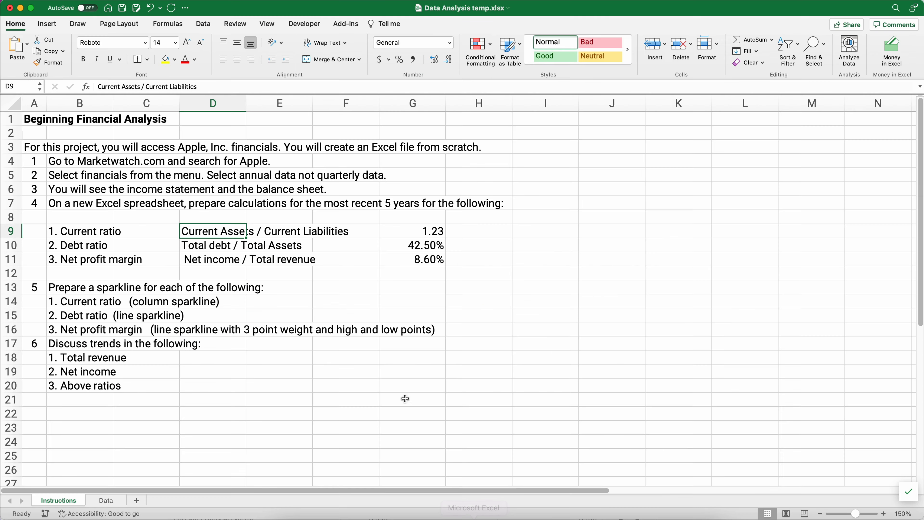
{"action": "left_click", "coordinate": [106, 501]}
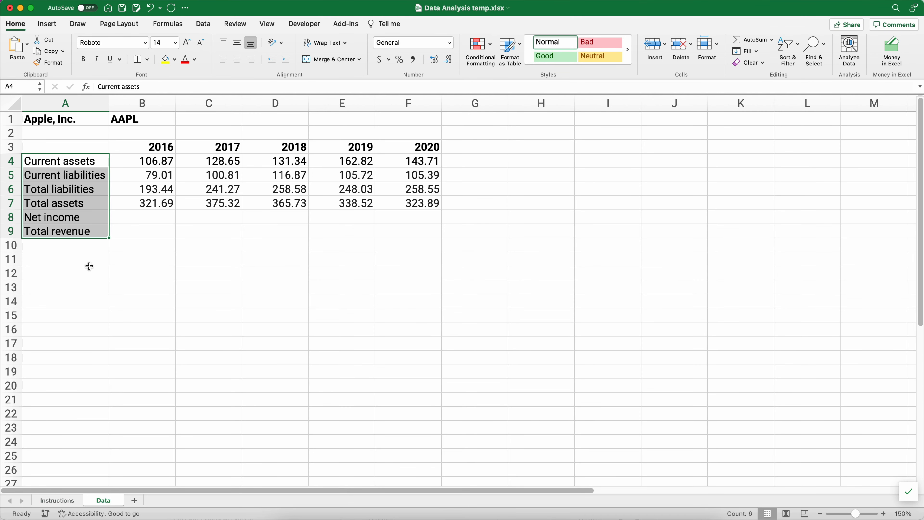
{"action": "left_click", "coordinate": [128, 287]}
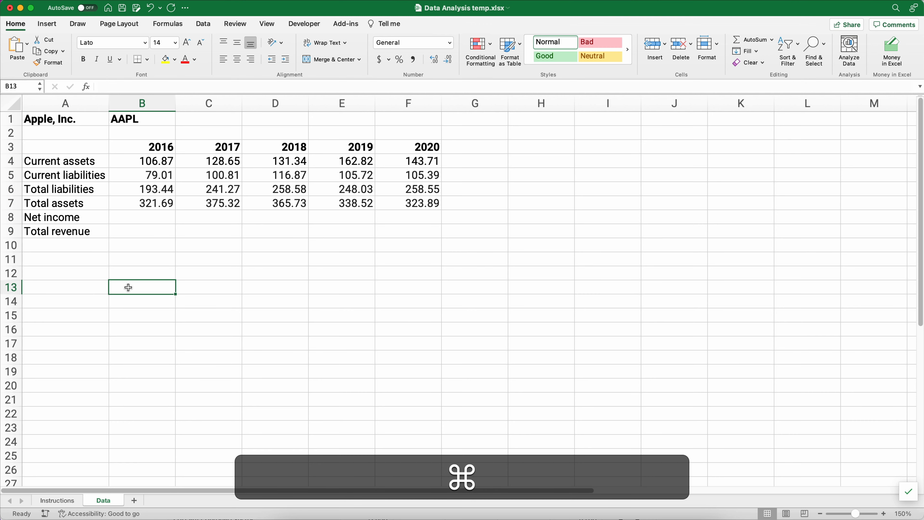
{"action": "key", "text": "super+v"}
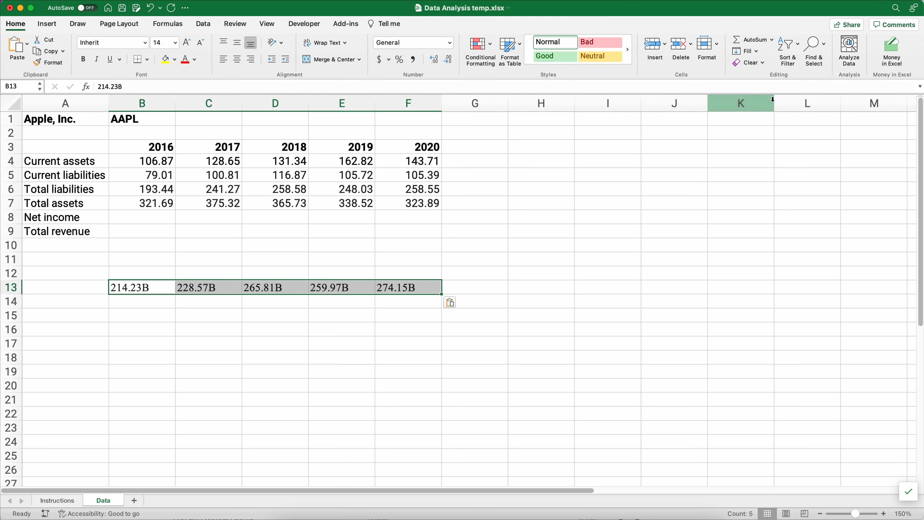
{"action": "left_click", "coordinate": [825, 49]}
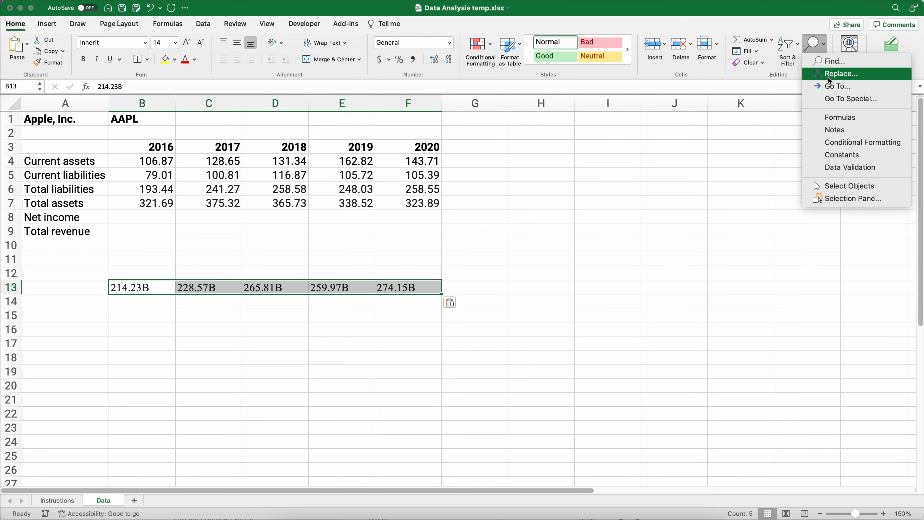
- Replace every 'B' with nothing to turn the revenue figures into plain numbers
{"action": "left_click", "coordinate": [835, 74]}
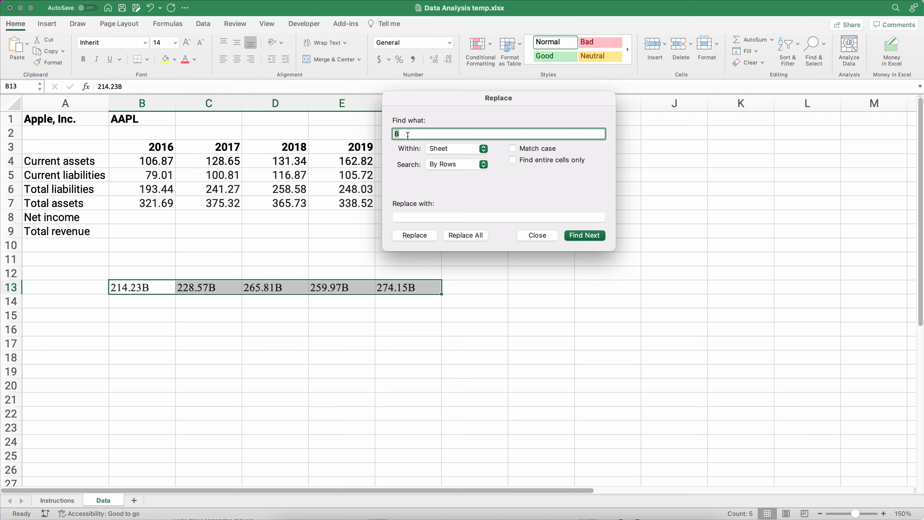
{"action": "type", "text": "B"}
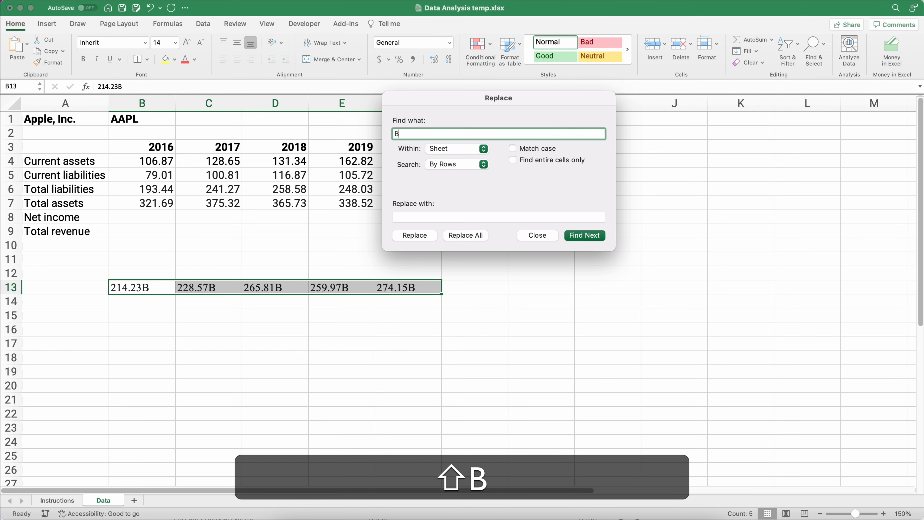
{"action": "left_click", "coordinate": [402, 215]}
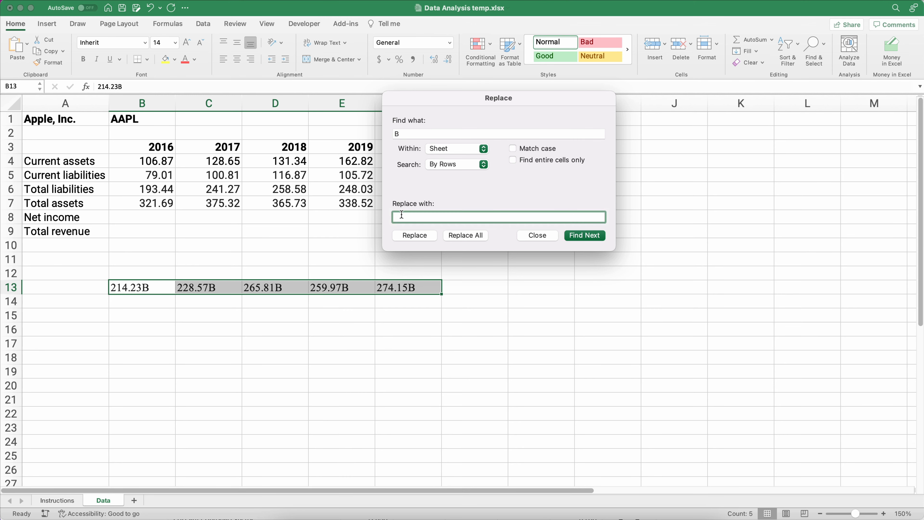
{"action": "left_click", "coordinate": [462, 238]}
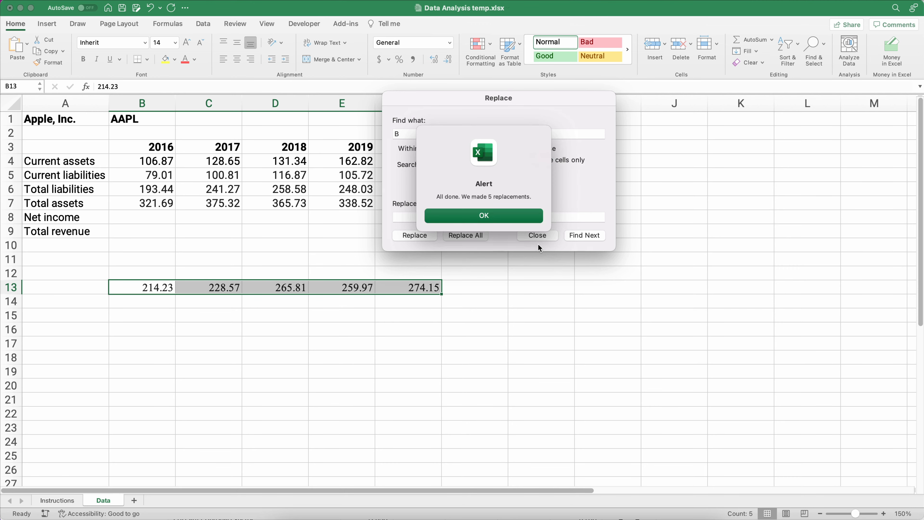
{"action": "key", "text": "Return"}
{"action": "left_click", "coordinate": [537, 236]}
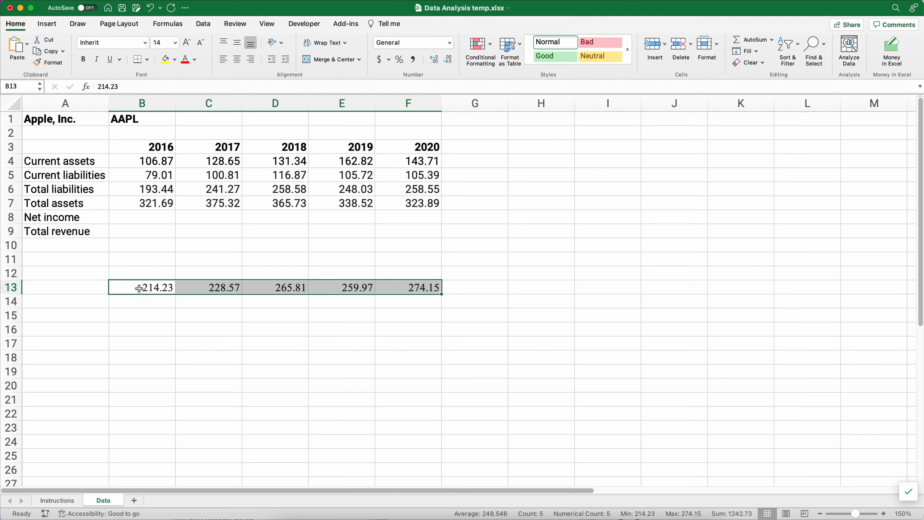
- Copy the cleaned B13:F13 values into the Total revenue row starting at B9
{"action": "left_click_drag", "start_coordinate": [136, 288], "coordinate": [389, 289]}
{"action": "key", "text": "super+c"}
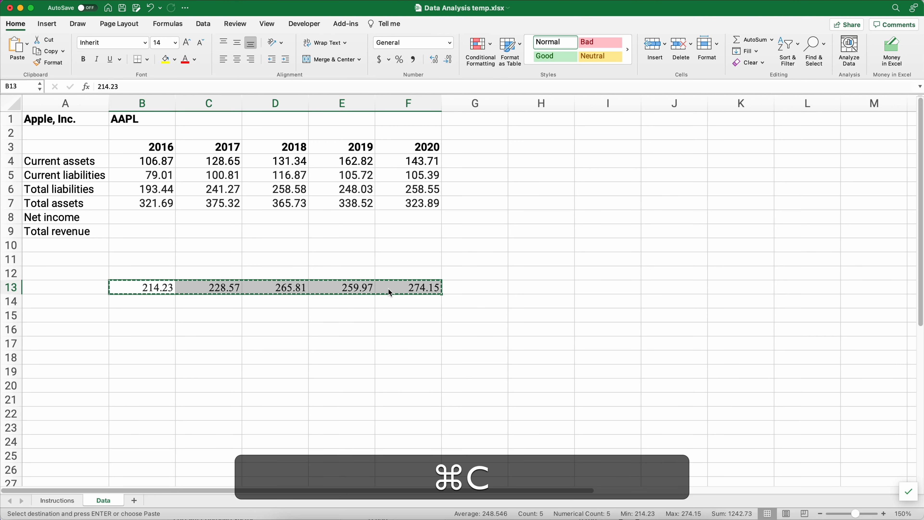
{"action": "left_click", "coordinate": [145, 228]}
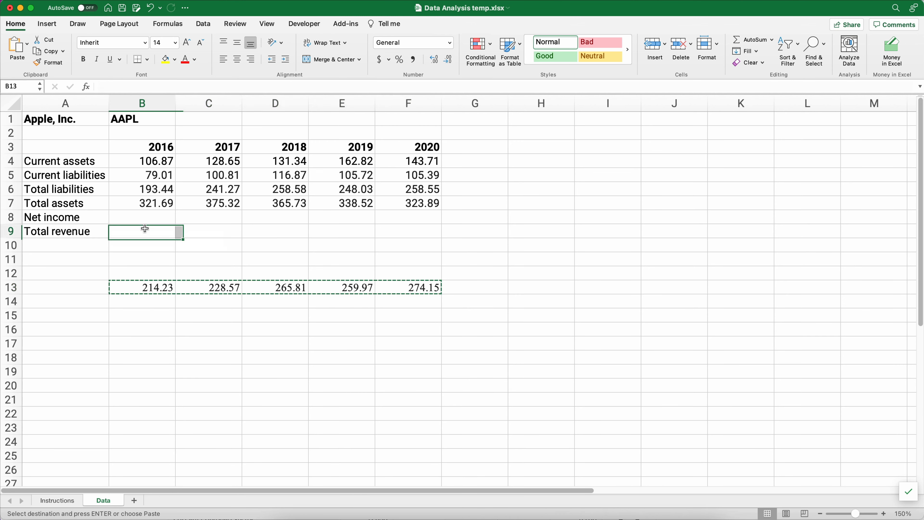
{"action": "key", "text": "super+v"}
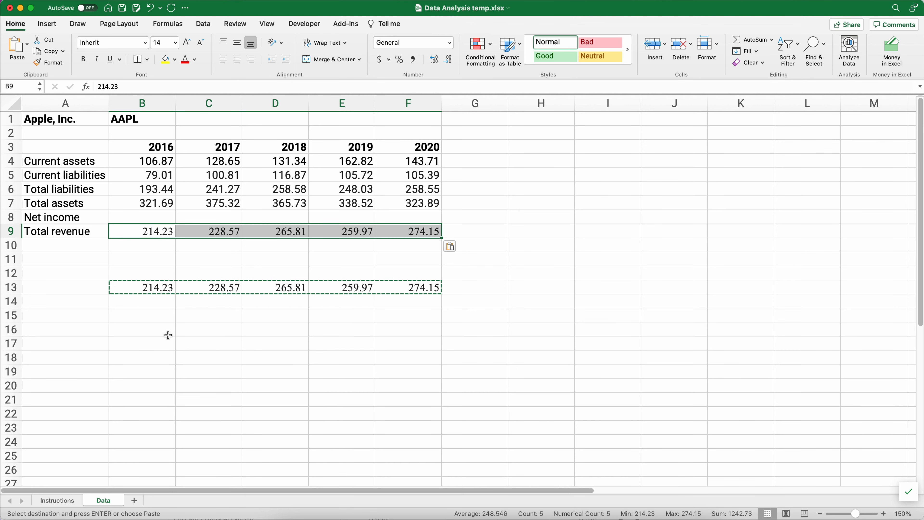
{"action": "left_click", "coordinate": [165, 332]}
{"action": "left_click", "coordinate": [153, 290]}
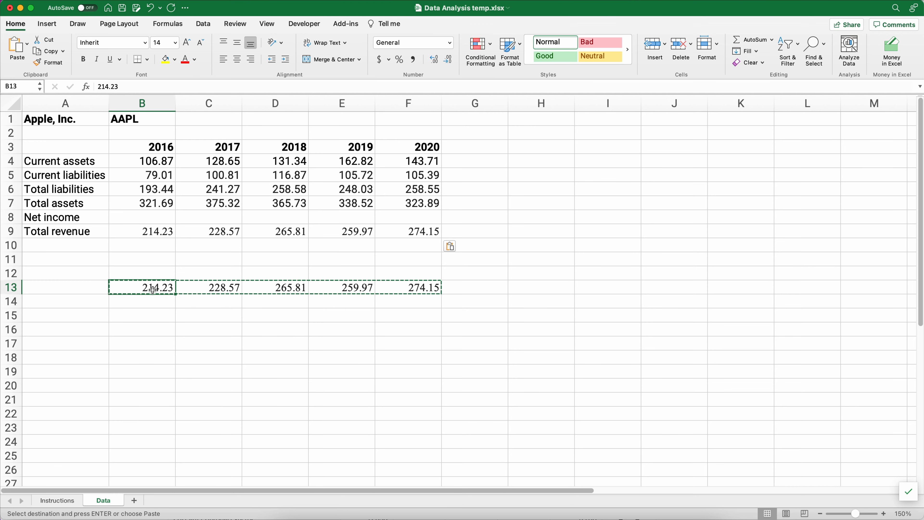
{"action": "key", "text": "super+Tab"}
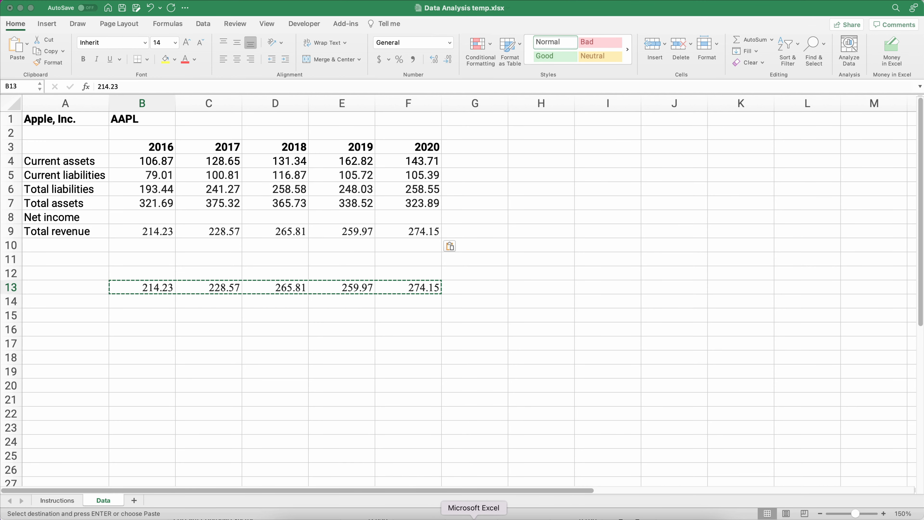
{"action": "left_click", "coordinate": [473, 519]}
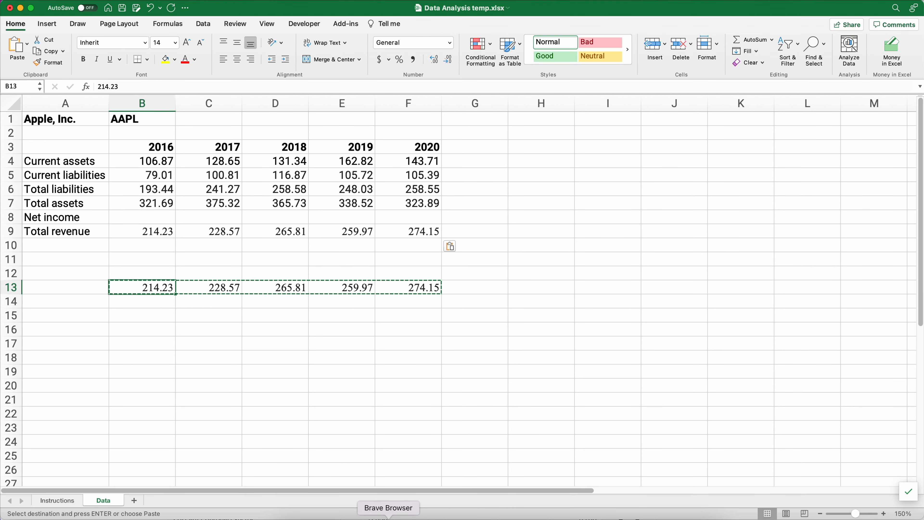
- Copy Apple's Net Income values, 45.69B (2016) to 57.41B (2020), on MarketWatch
{"action": "left_click", "coordinate": [388, 518]}
{"action": "scroll", "coordinate": [355, 306], "scroll_direction": "down", "scroll_amount": 15}
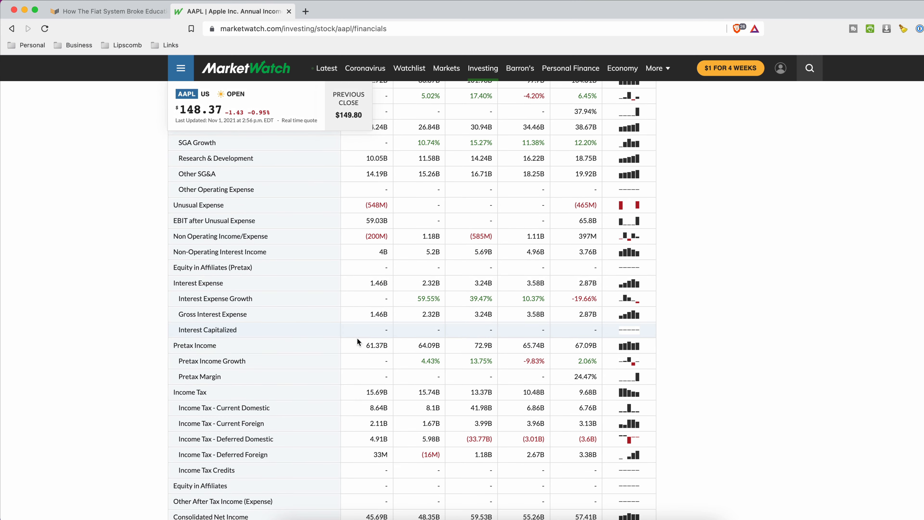
{"action": "scroll", "coordinate": [358, 354], "scroll_direction": "down", "scroll_amount": 5}
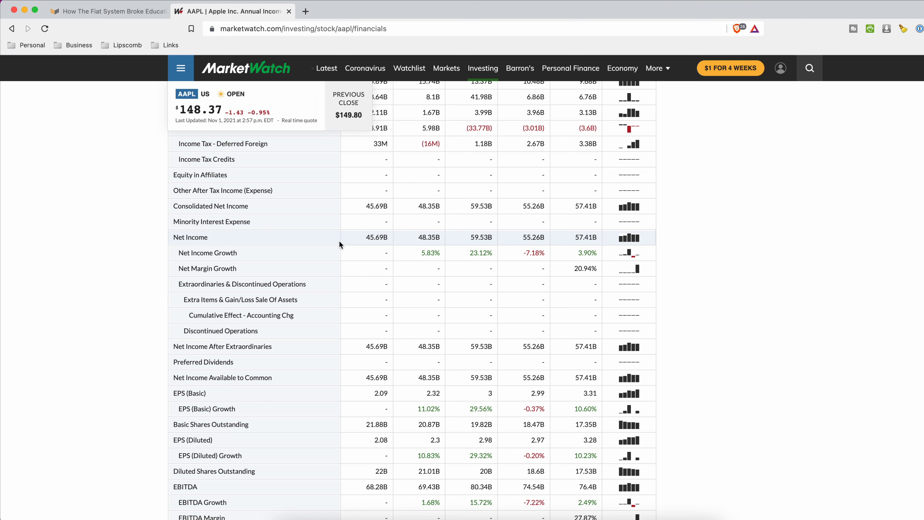
{"action": "left_click_drag", "start_coordinate": [364, 238], "coordinate": [566, 239]}
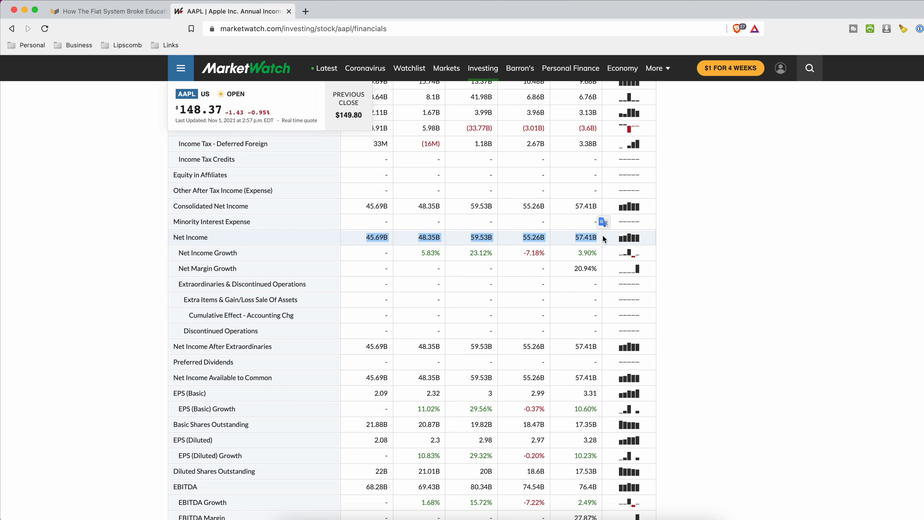
{"action": "key", "text": "super+c"}
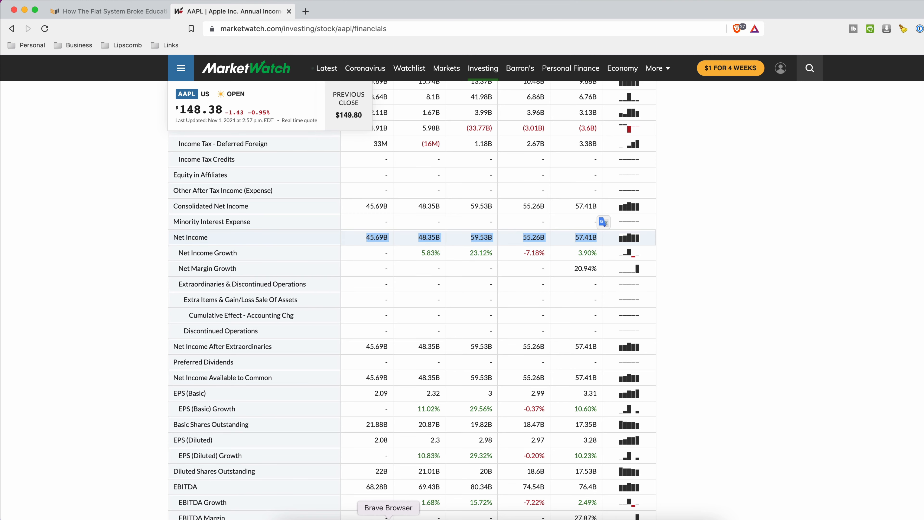
- Paste Net Income into B13 and Replace All 'B' with nothing, giving 45.69–57.41
{"action": "left_click", "coordinate": [474, 516]}
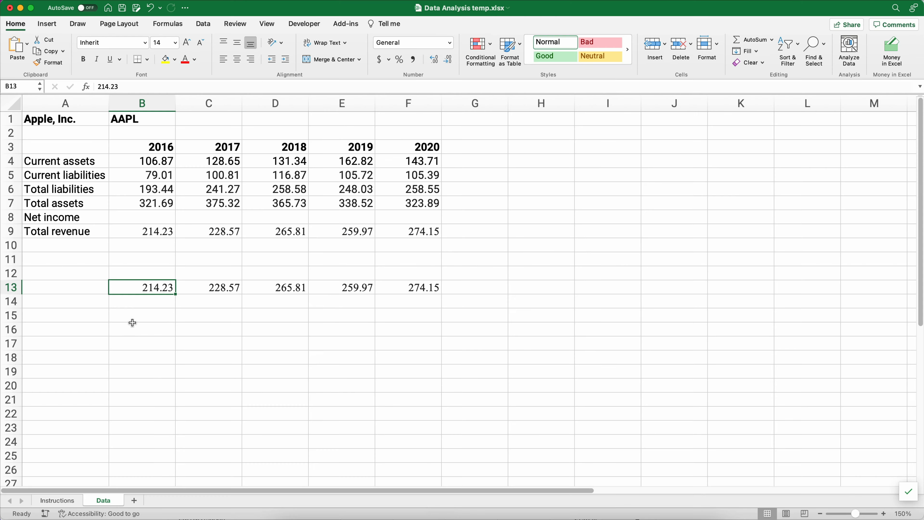
{"action": "key", "text": "super+v"}
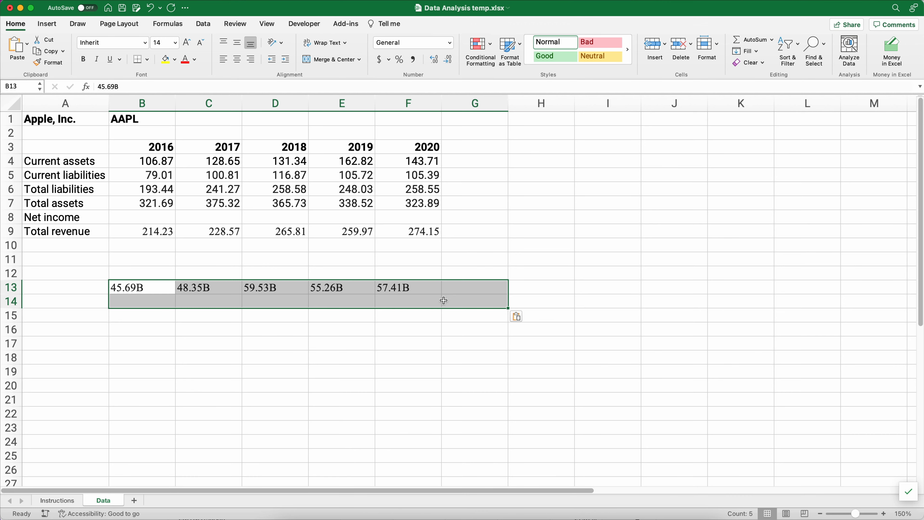
{"action": "left_click", "coordinate": [823, 48]}
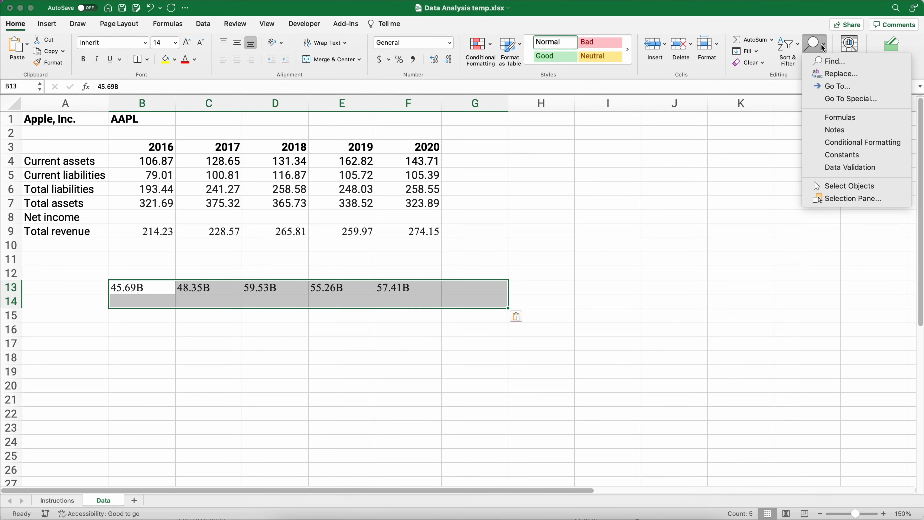
{"action": "left_click", "coordinate": [833, 74]}
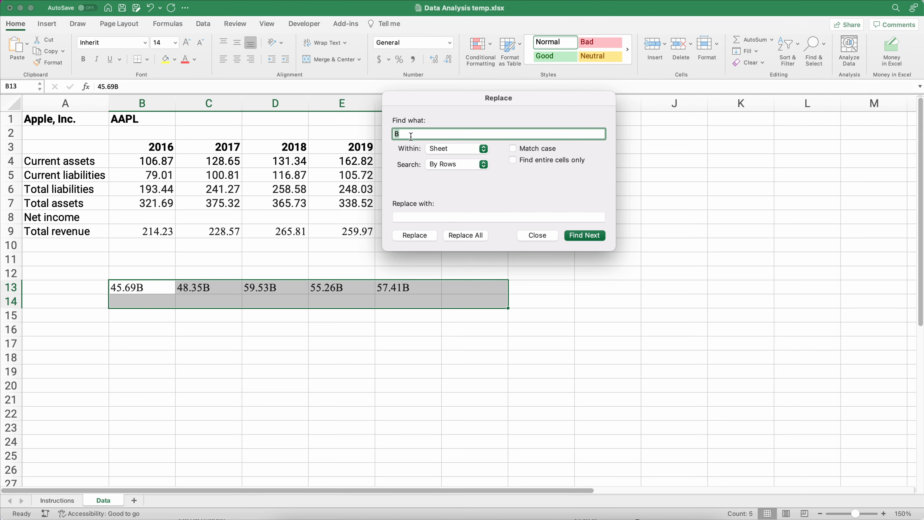
{"action": "left_click", "coordinate": [398, 215]}
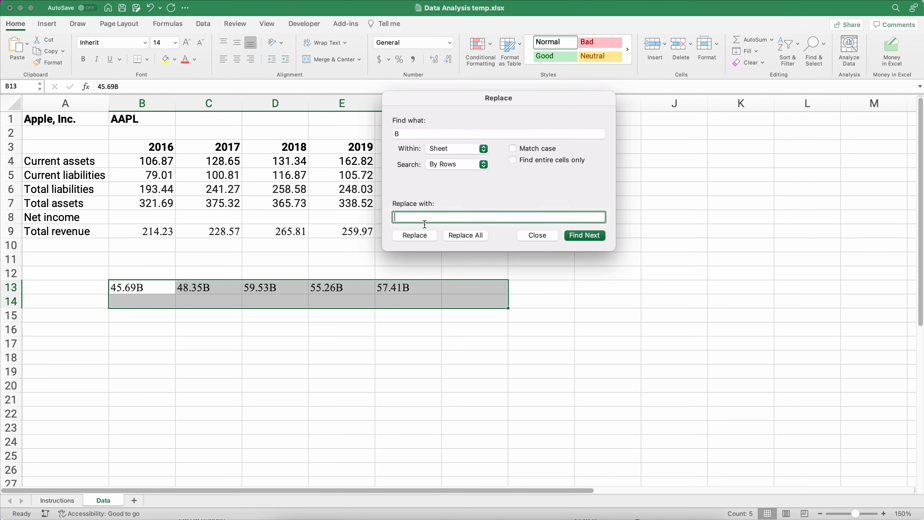
{"action": "left_click", "coordinate": [455, 235]}
{"action": "left_click", "coordinate": [519, 217]}
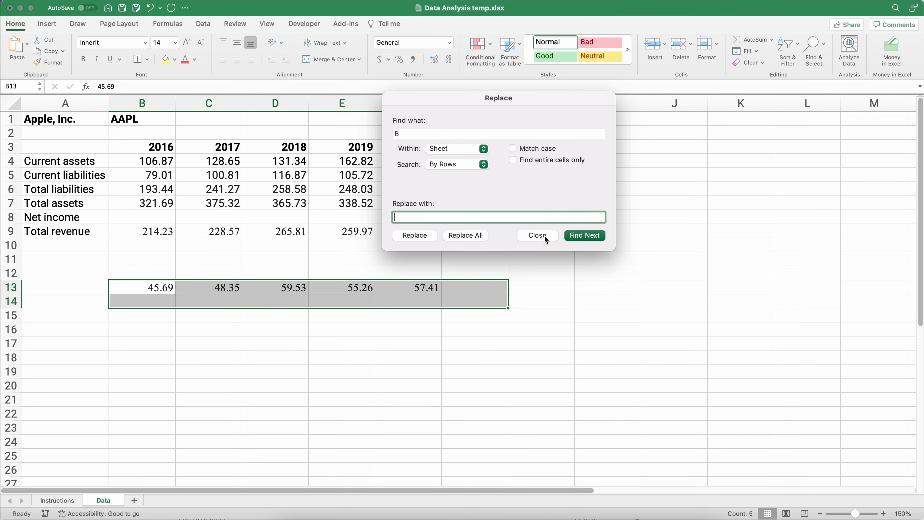
{"action": "left_click", "coordinate": [545, 236]}
{"action": "left_click", "coordinate": [275, 356]}
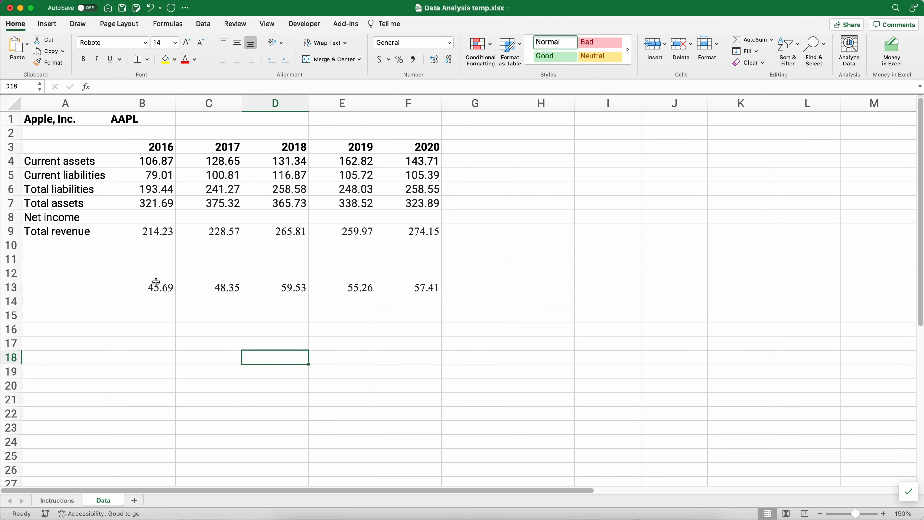
{"action": "left_click", "coordinate": [174, 287]}
- Copy the net income values into the Net income row at B8 and clear row 13
{"action": "left_click_drag", "start_coordinate": [174, 287], "coordinate": [391, 282]}
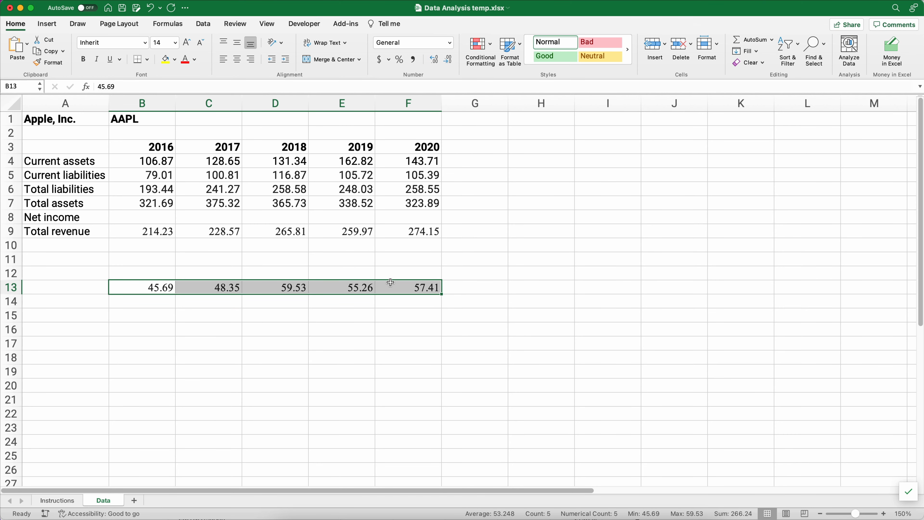
{"action": "key", "text": "super+c"}
{"action": "left_click", "coordinate": [159, 219]}
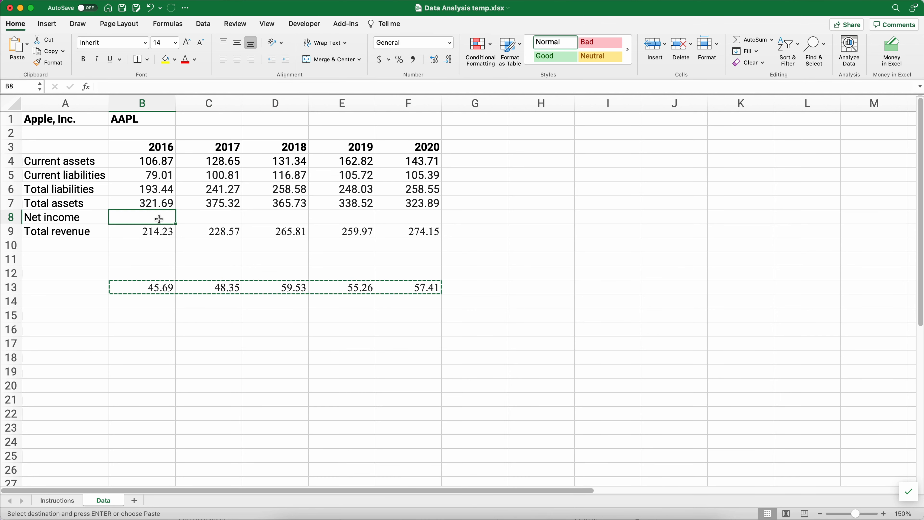
{"action": "key", "text": "super+v"}
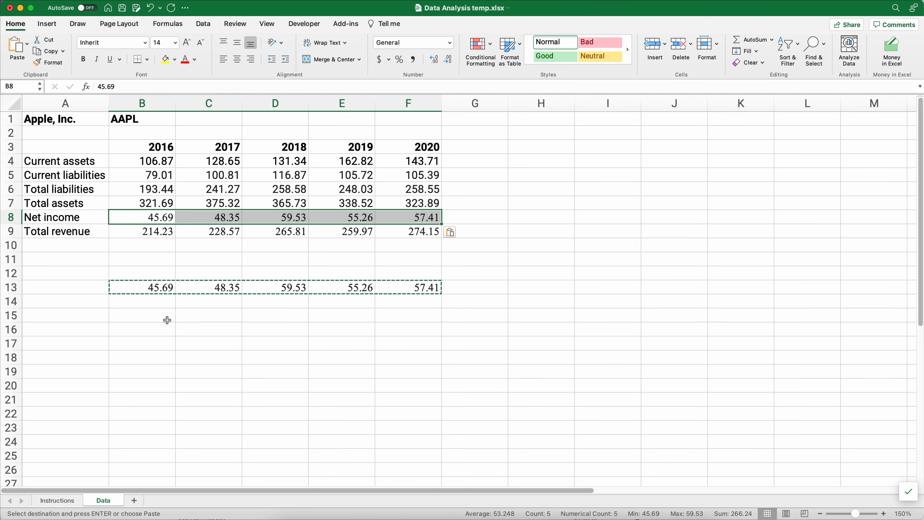
{"action": "left_click", "coordinate": [167, 320]}
{"action": "left_click_drag", "start_coordinate": [147, 287], "coordinate": [416, 287]}
{"action": "key", "text": "Delete"}
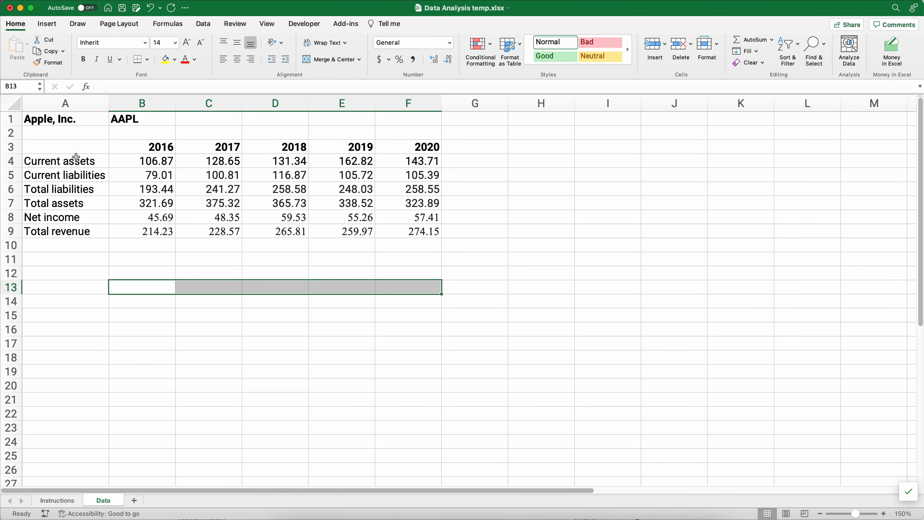
- Set the A3:F9 data table in the Roboto font
{"action": "left_click_drag", "start_coordinate": [72, 152], "coordinate": [386, 234]}
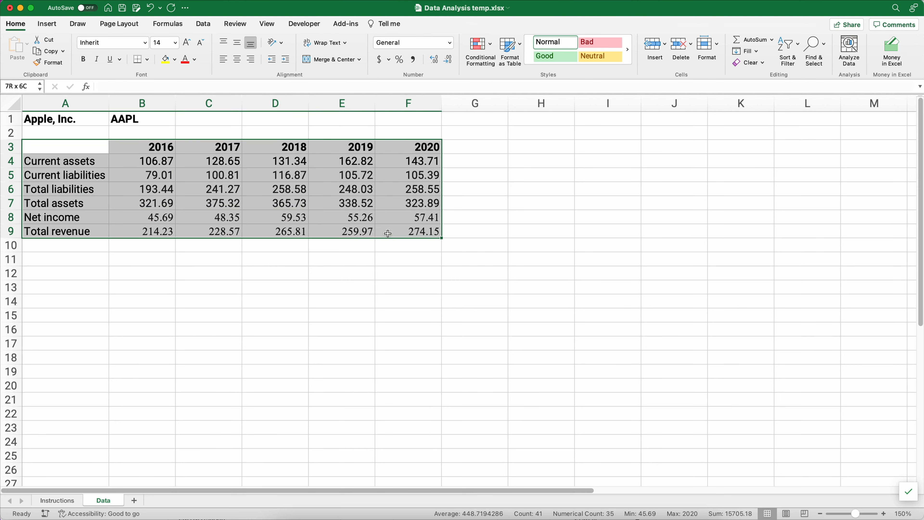
{"action": "left_click", "coordinate": [143, 44]}
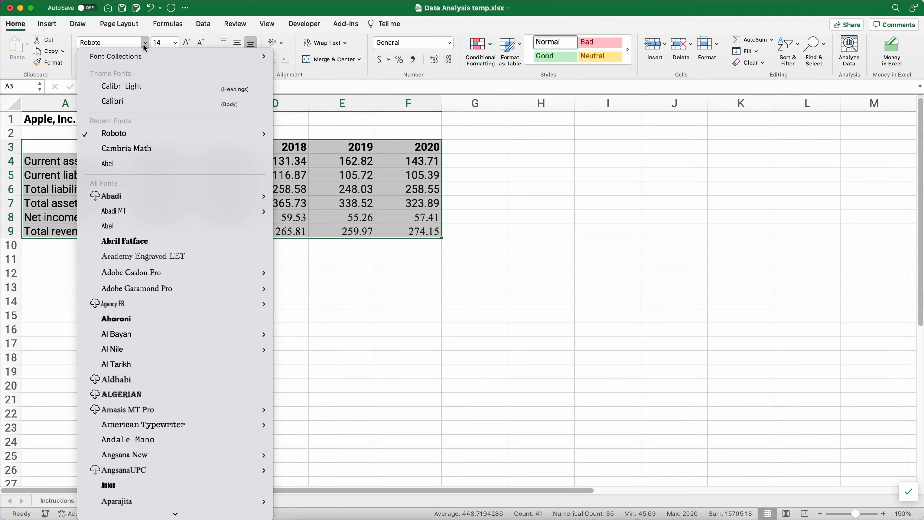
{"action": "left_click", "coordinate": [128, 130]}
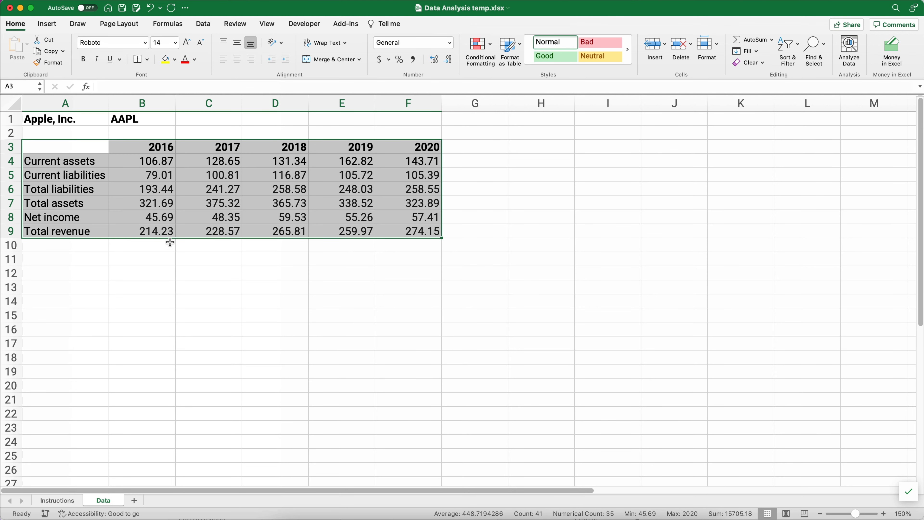
{"action": "left_click", "coordinate": [157, 268]}
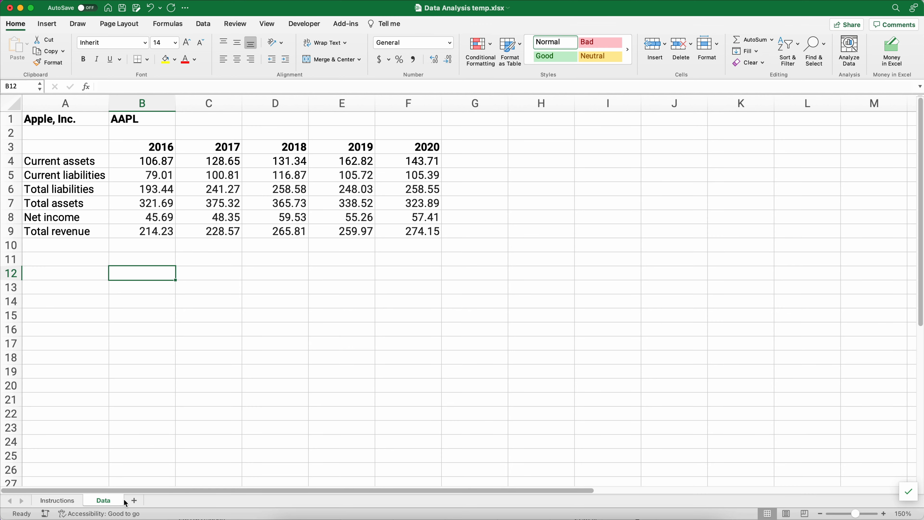
- Add a new sheet, zoom it to 150%, and rename it Dashboard
{"action": "left_click", "coordinate": [134, 502]}
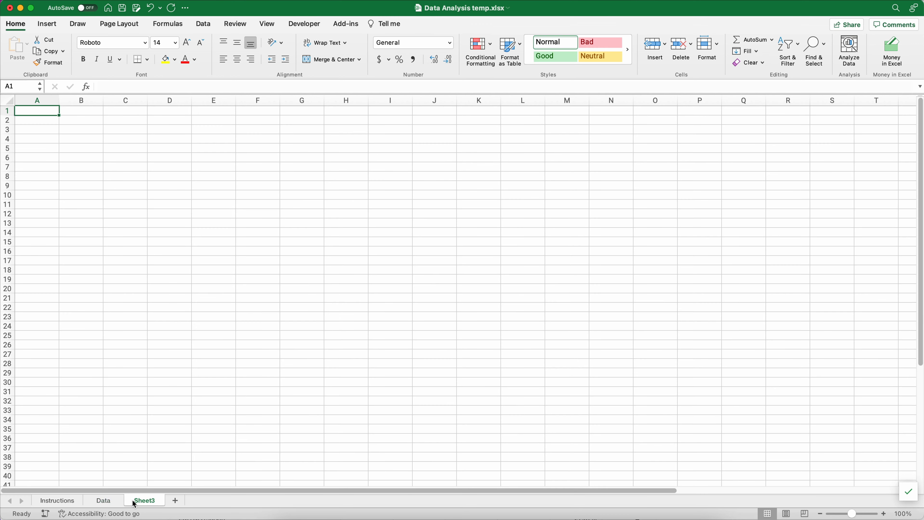
{"action": "left_click", "coordinate": [71, 297]}
{"action": "key", "text": "alt+super+l"}
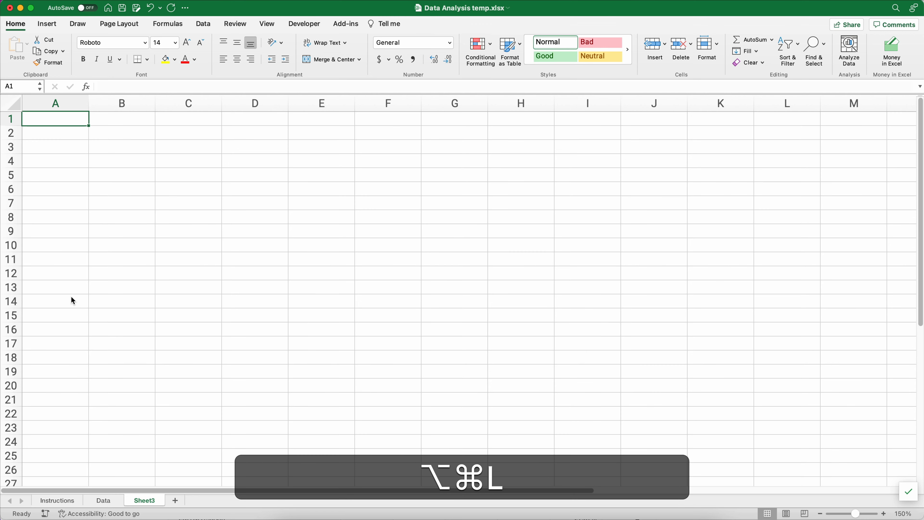
{"action": "double_click", "coordinate": [150, 502]}
{"action": "type", "text": "Das"}
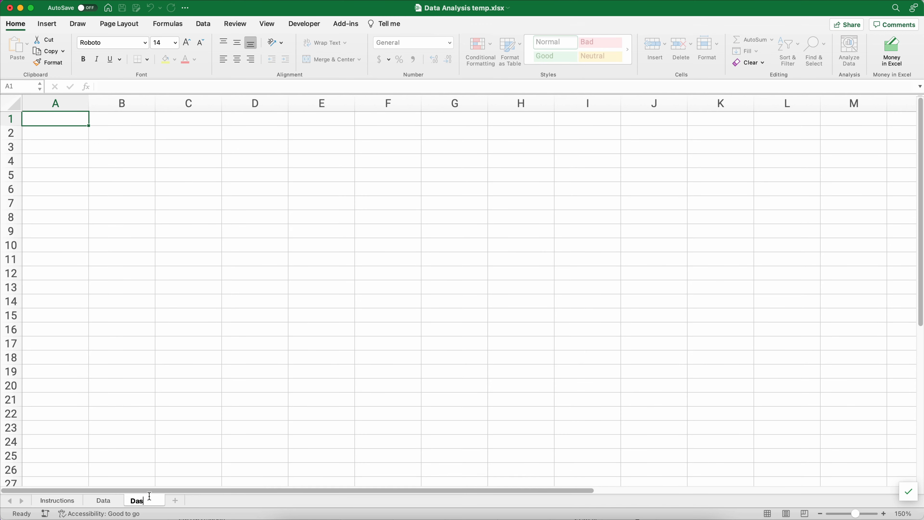
{"action": "type", "text": "hboard"}
{"action": "left_click", "coordinate": [56, 231]}
{"action": "left_click", "coordinate": [55, 147]}
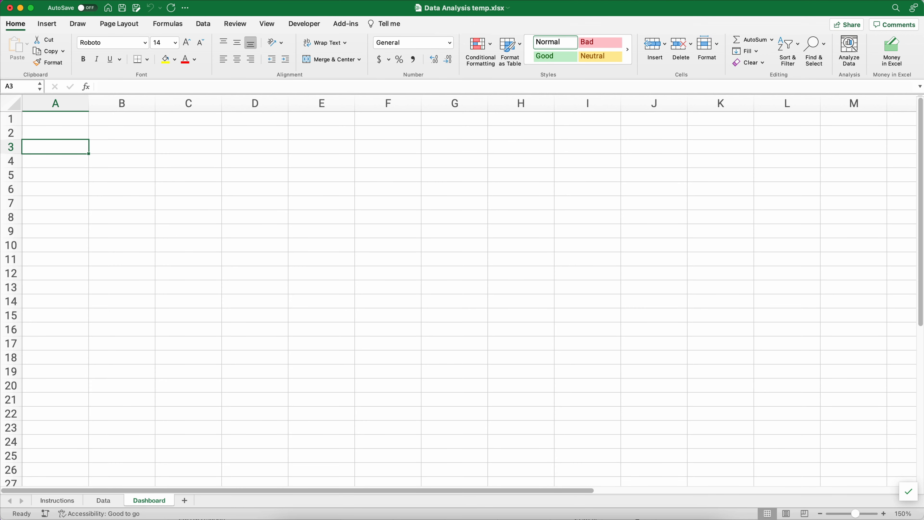
{"action": "left_click", "coordinate": [58, 501]}
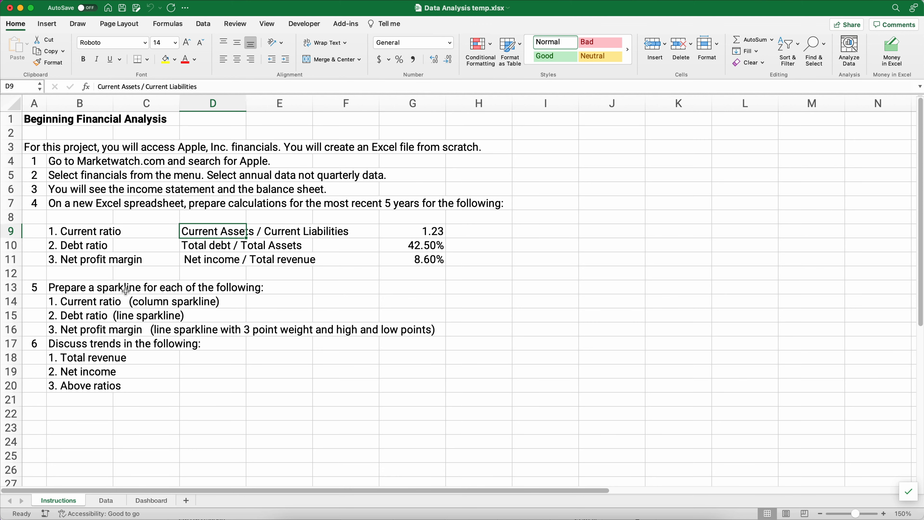
- Enter Current Ratio, Debt Ratio and Net Profit Margin in Dashboard cells A4, A6 and A8
{"action": "left_click", "coordinate": [156, 500]}
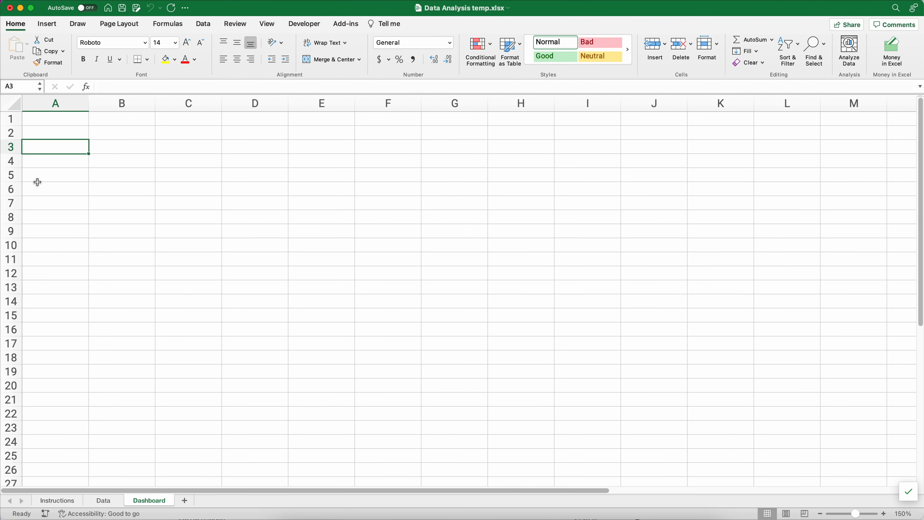
{"action": "left_click", "coordinate": [47, 161]}
{"action": "type", "text": "Current Ra"}
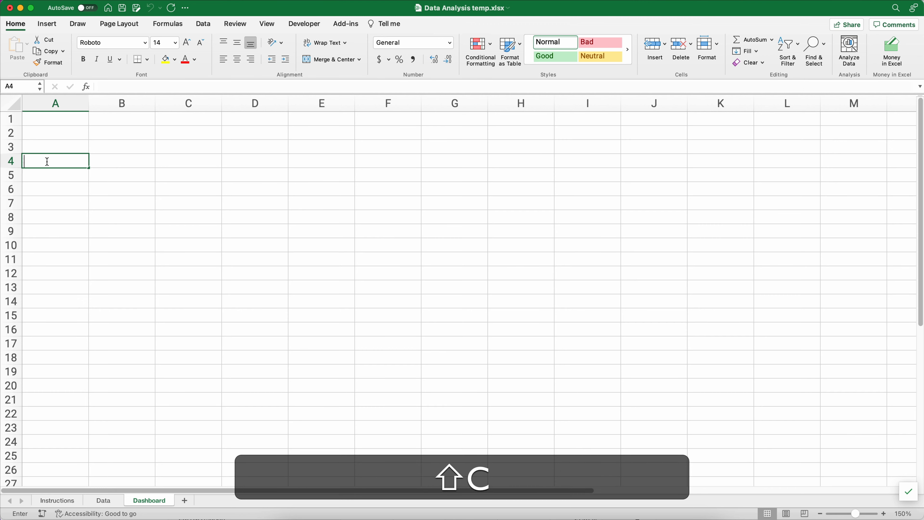
{"action": "type", "text": "tio"}
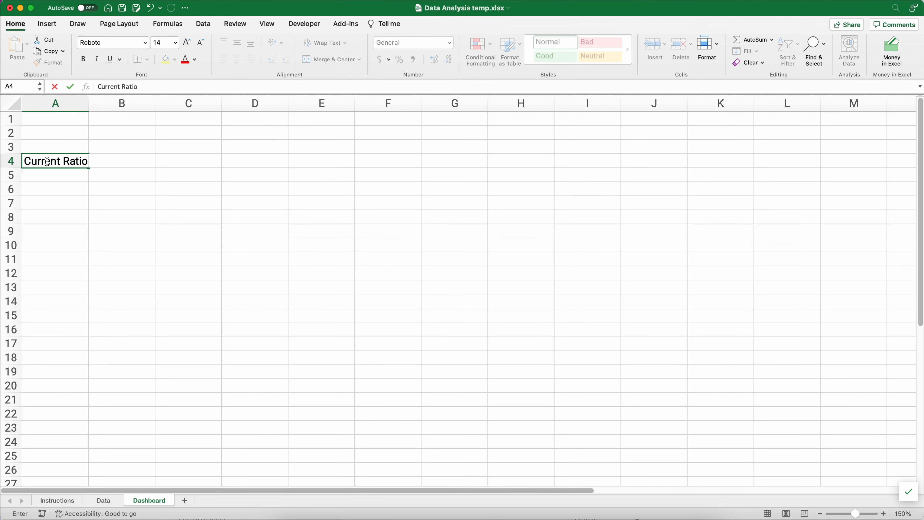
{"action": "key", "text": "Return"}
{"action": "key", "text": "Return"}
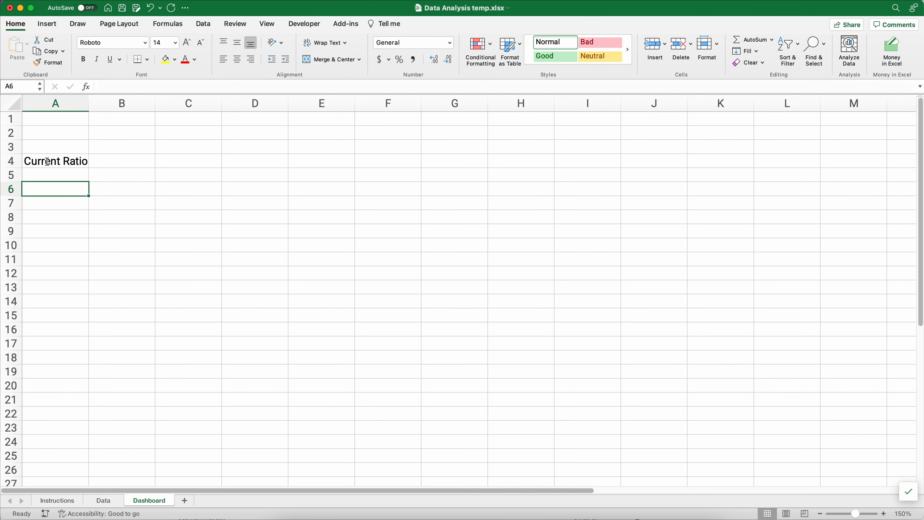
{"action": "type", "text": "Debt "}
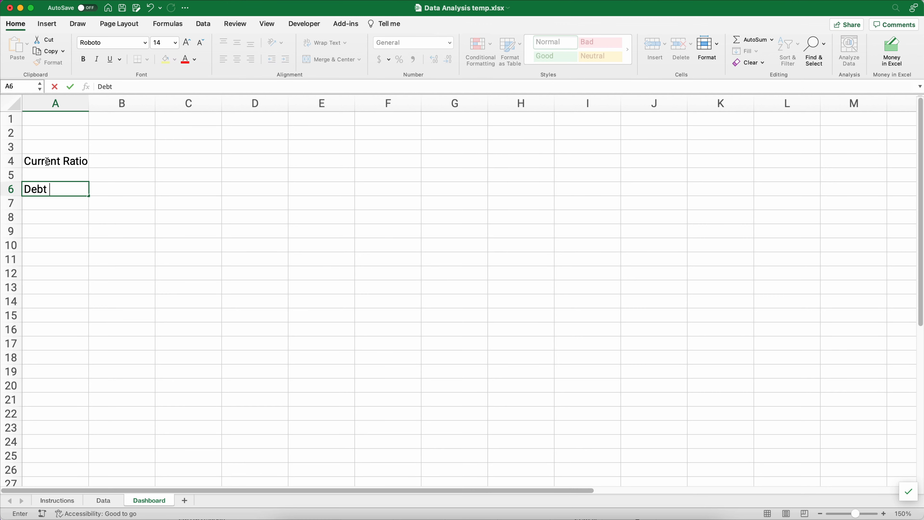
{"action": "type", "text": "Ratio"}
{"action": "key", "text": "Return"}
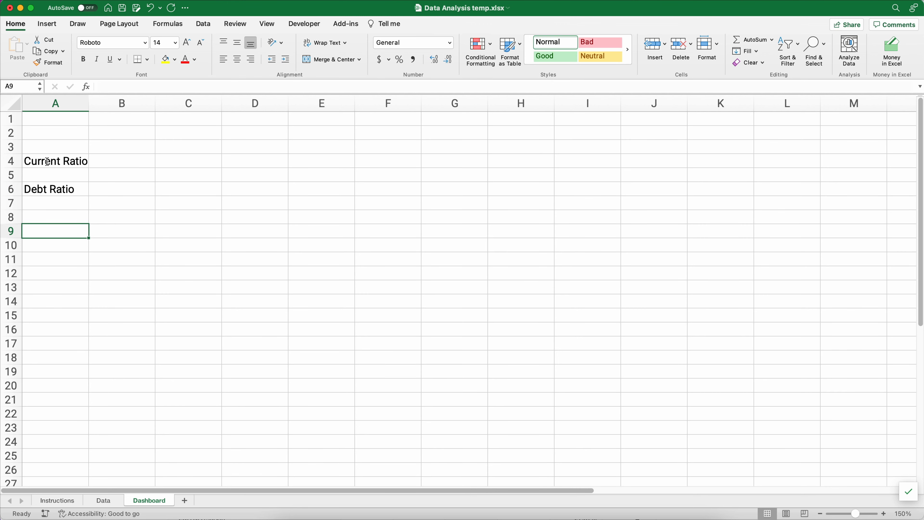
{"action": "key", "text": "Return"}
{"action": "type", "text": "Net "}
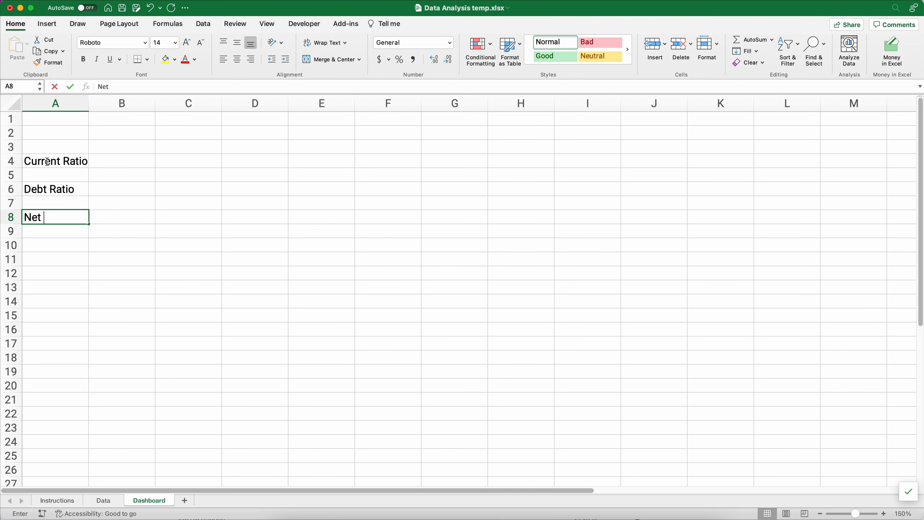
{"action": "type", "text": "Profit Marg"}
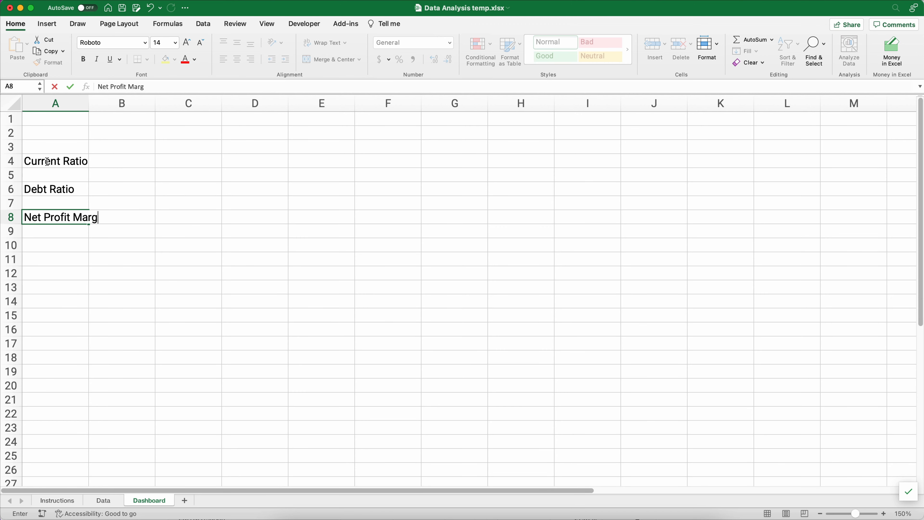
{"action": "type", "text": "in"}
{"action": "key", "text": "Return"}
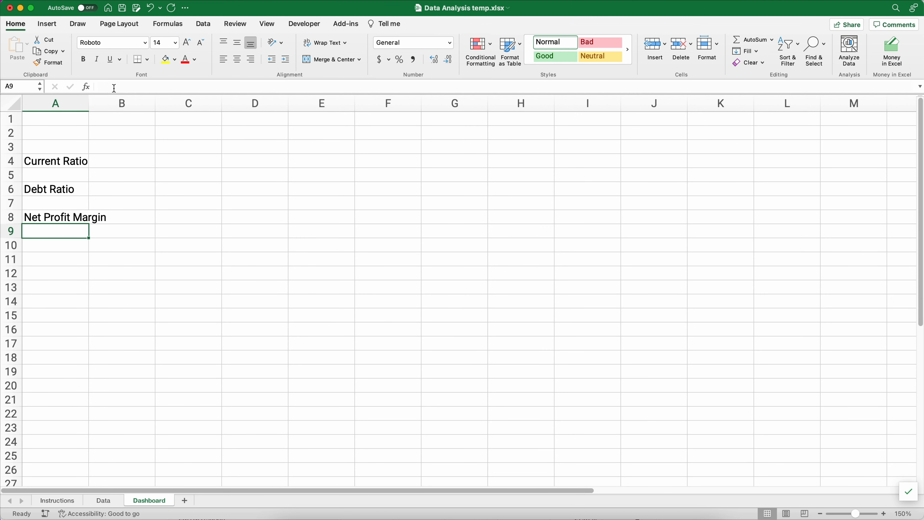
- Widen column A, then select the 2016–2019 year headings on the Data sheet
{"action": "left_click_drag", "start_coordinate": [88, 103], "coordinate": [119, 106]}
{"action": "left_click", "coordinate": [89, 103]}
{"action": "left_click", "coordinate": [83, 157]}
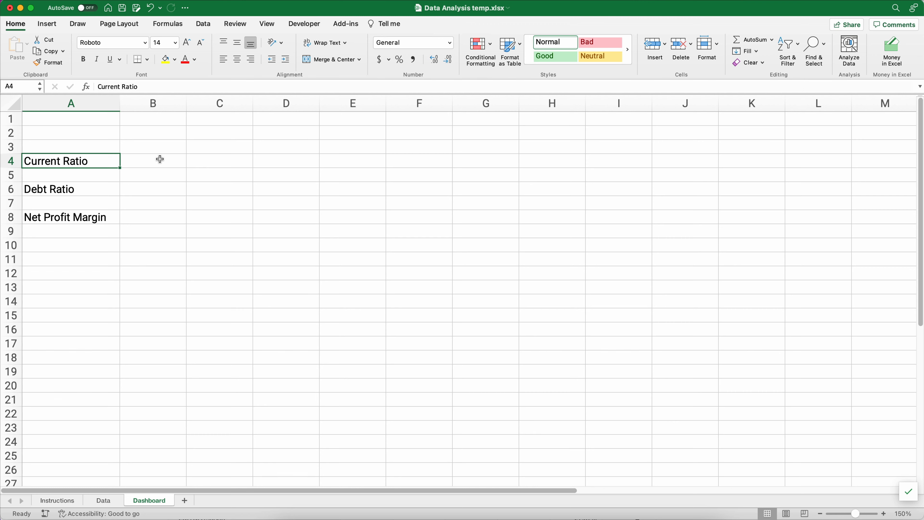
{"action": "left_click", "coordinate": [153, 147]}
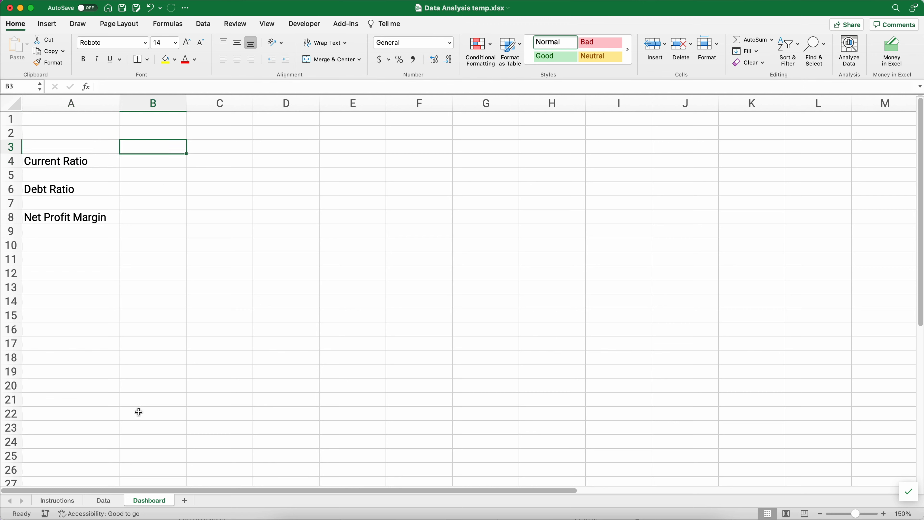
{"action": "left_click", "coordinate": [105, 501]}
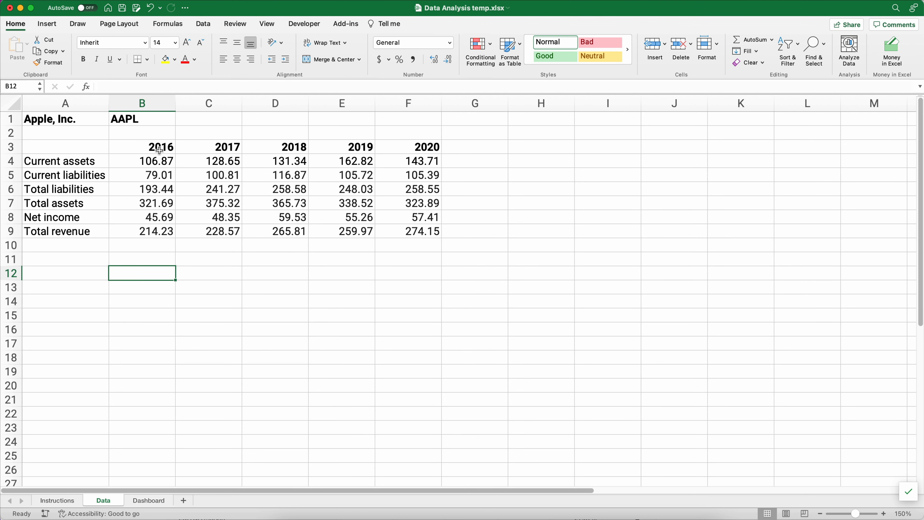
{"action": "left_click_drag", "start_coordinate": [160, 148], "coordinate": [393, 147]}
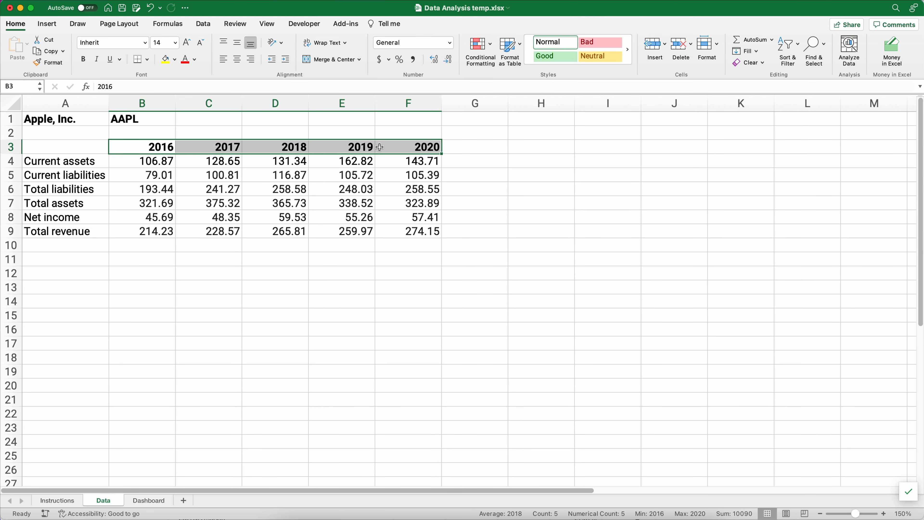
- Paste the 2016–2020 year headings from Data into Dashboard B3:F3
{"action": "key", "text": "super+c"}
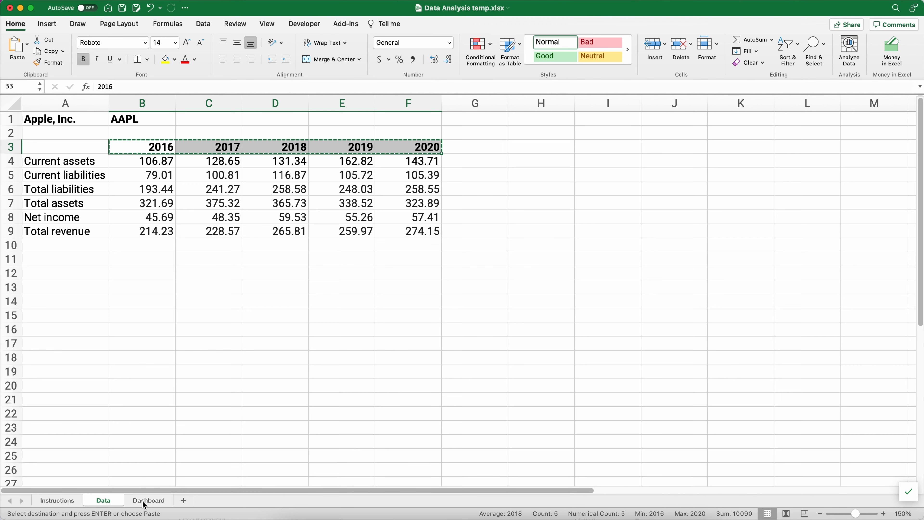
{"action": "left_click", "coordinate": [148, 501]}
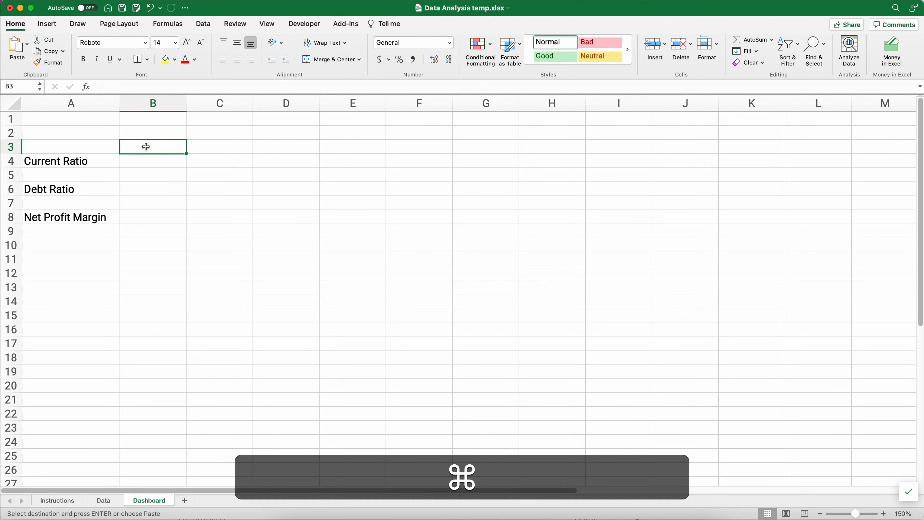
{"action": "key", "text": "super+v"}
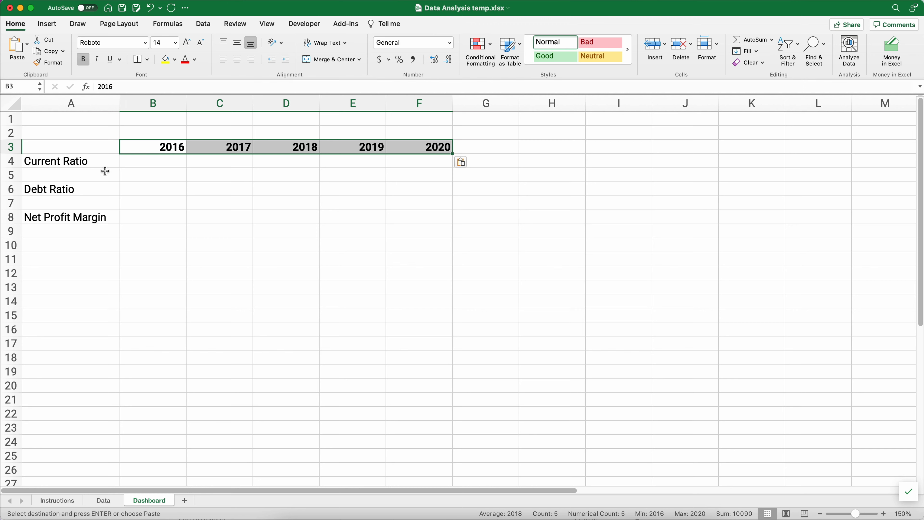
{"action": "left_click", "coordinate": [161, 160]}
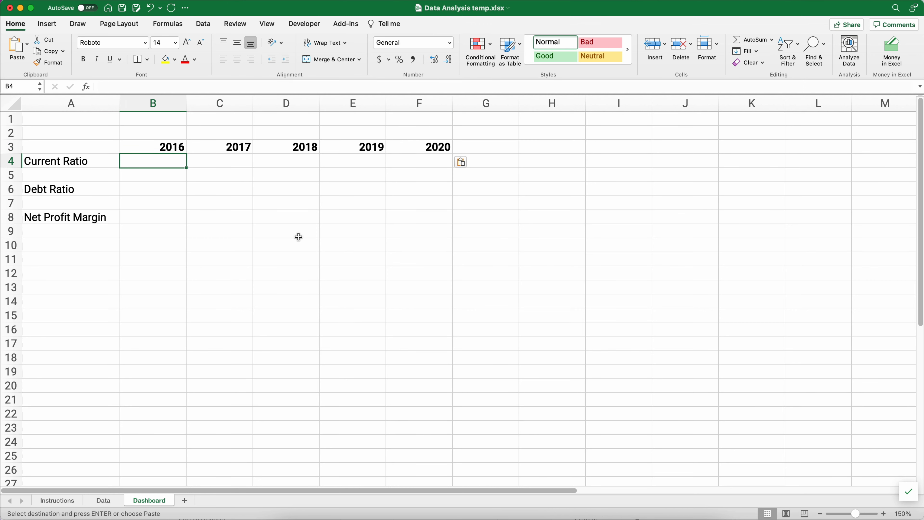
- Enter =Data!B4/Data!B5 in Dashboard B4 for the 2016 current ratio
{"action": "left_click", "coordinate": [48, 499]}
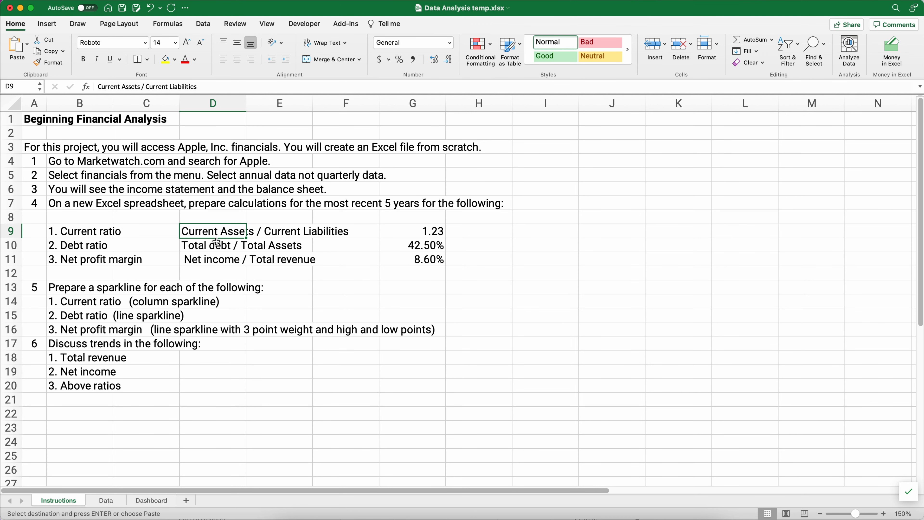
{"action": "left_click", "coordinate": [158, 501]}
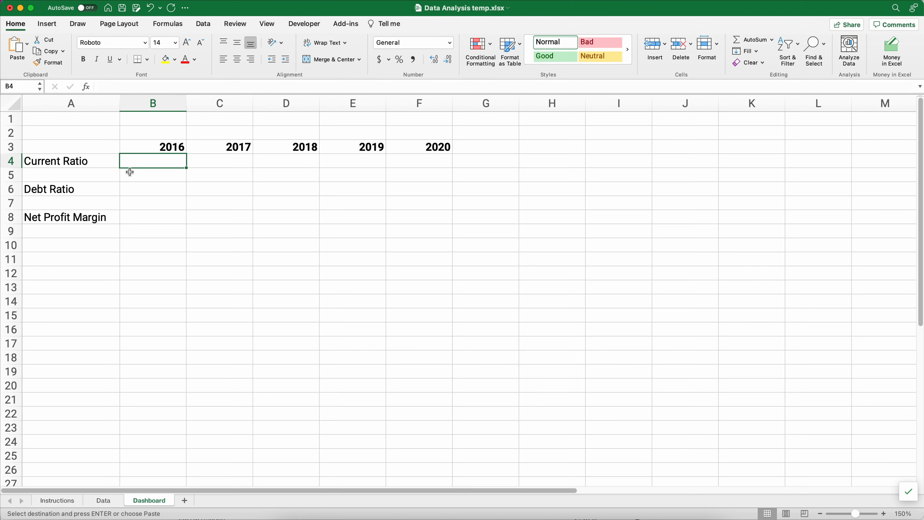
{"action": "type", "text": "="}
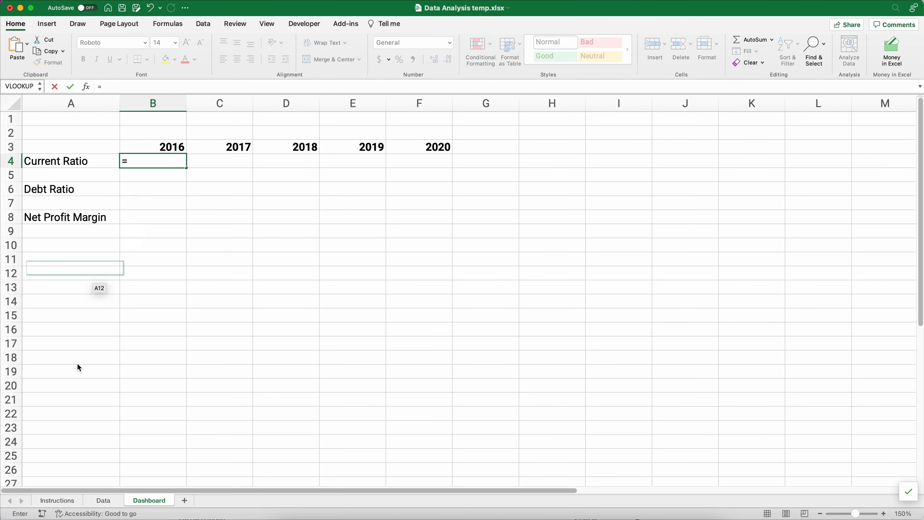
{"action": "left_click", "coordinate": [103, 500]}
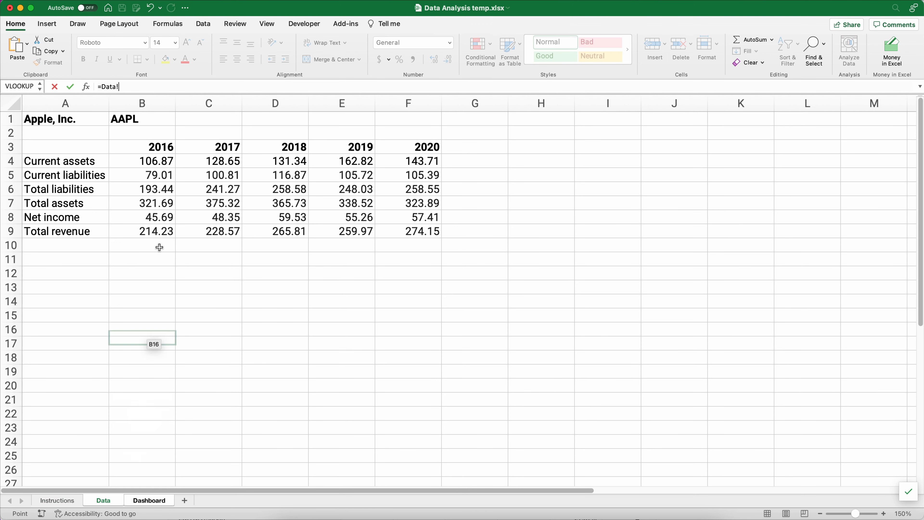
{"action": "left_click", "coordinate": [140, 166]}
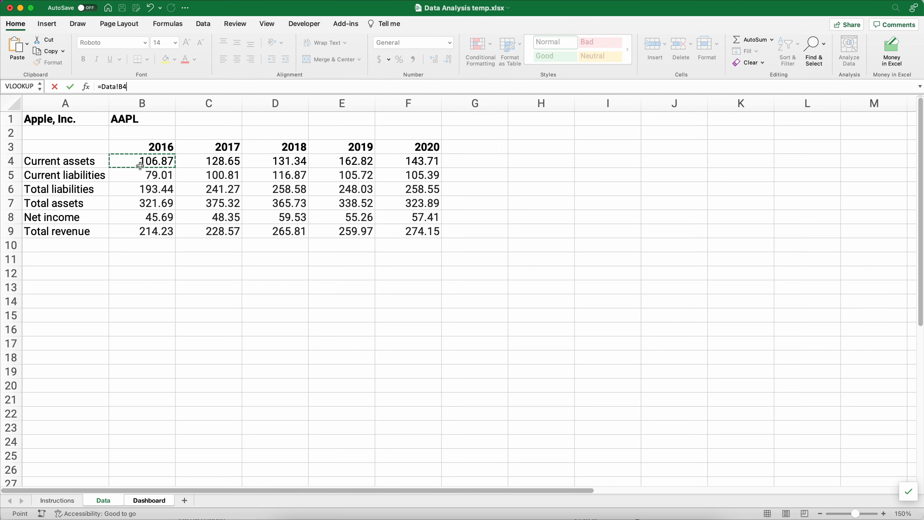
{"action": "type", "text": "/"}
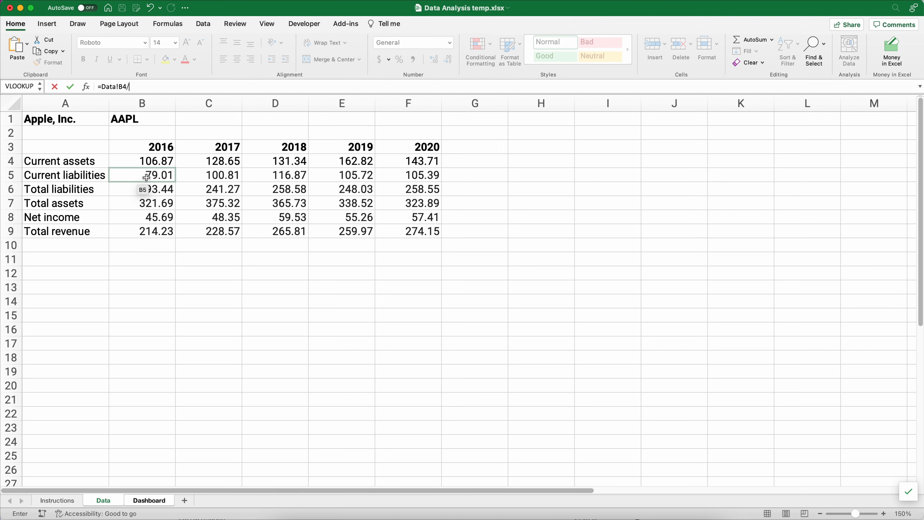
{"action": "left_click", "coordinate": [147, 177]}
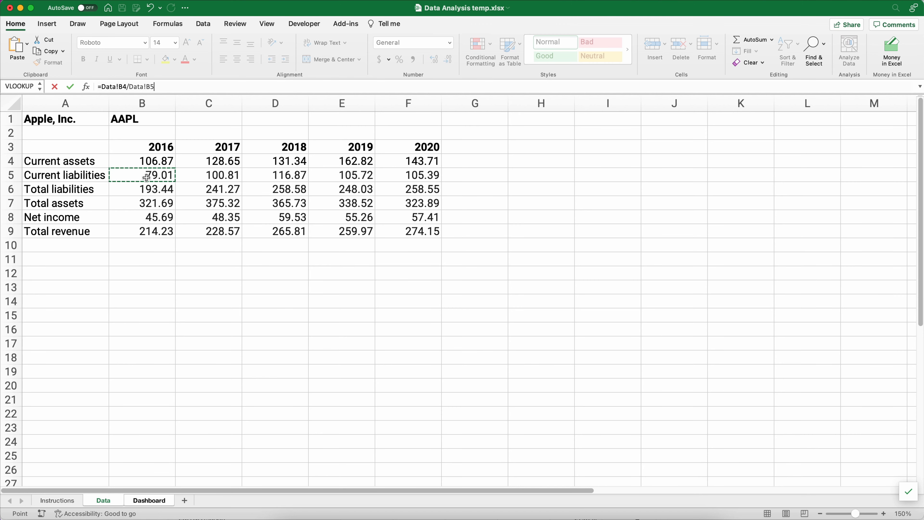
{"action": "key", "text": "Return"}
- Apply Comma Style for two decimals and fill the current ratio across to F4
{"action": "key", "text": "Up"}
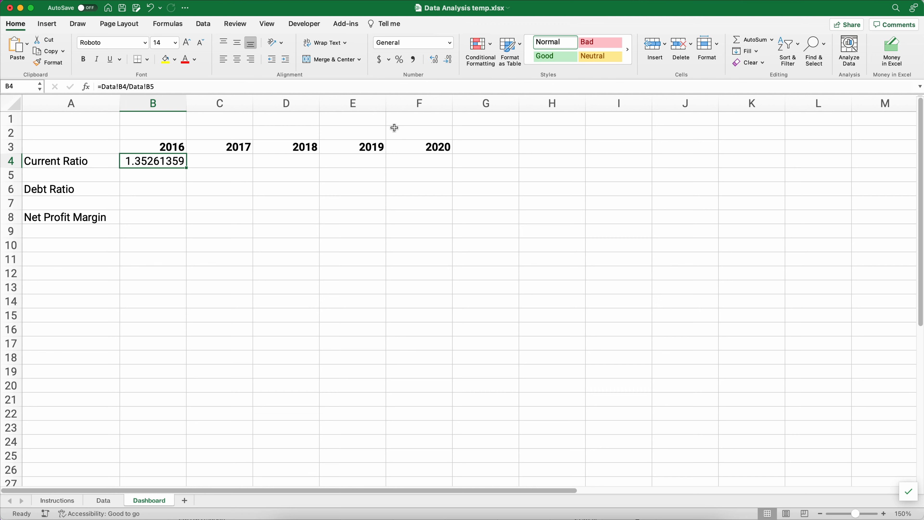
{"action": "left_click", "coordinate": [414, 61]}
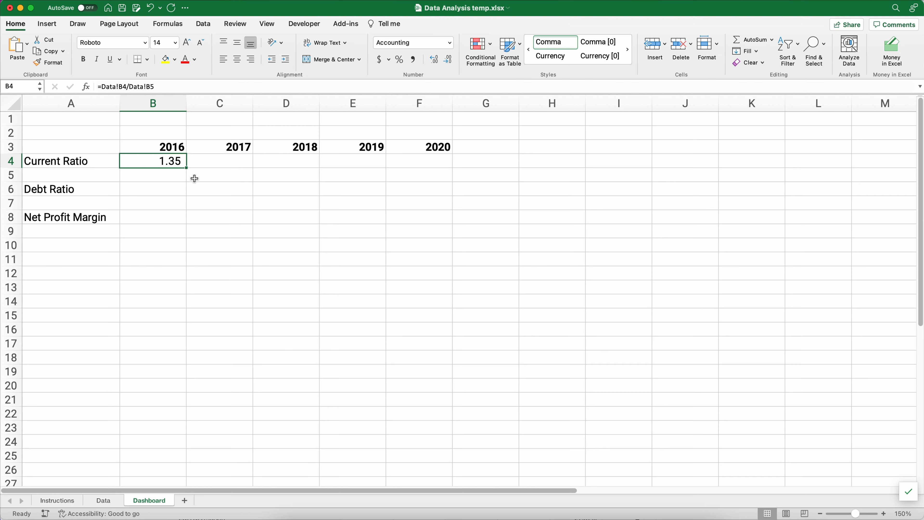
{"action": "left_click_drag", "start_coordinate": [187, 169], "coordinate": [434, 162]}
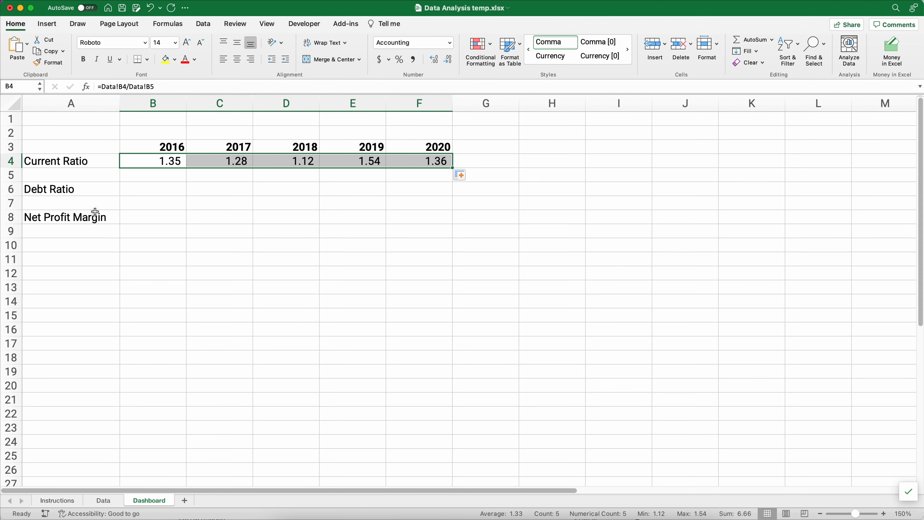
{"action": "left_click", "coordinate": [152, 188]}
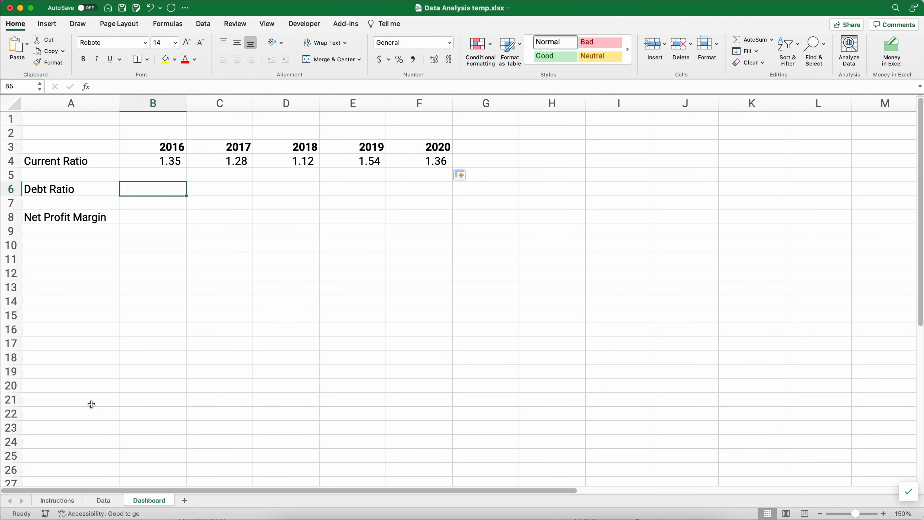
- Enter =Data!B6/Data!B7 in Dashboard B6 for the 2016 debt ratio
{"action": "left_click", "coordinate": [64, 501]}
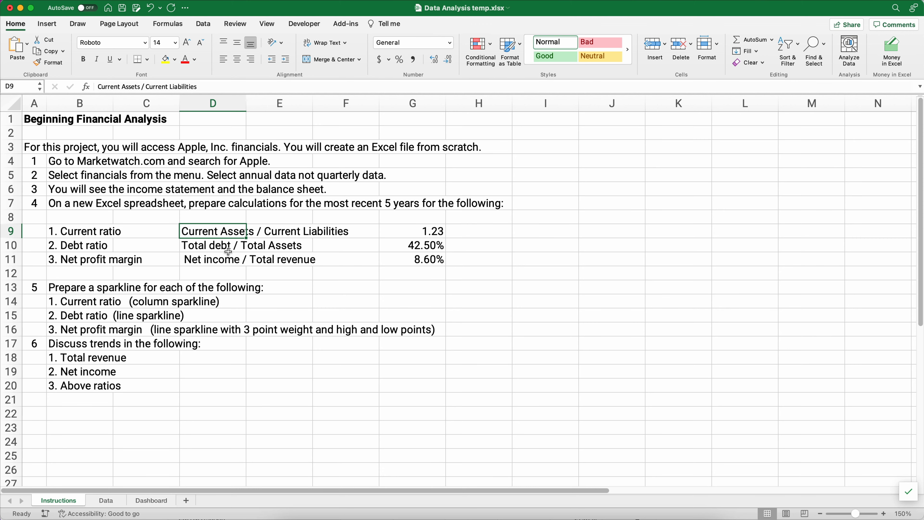
{"action": "left_click", "coordinate": [157, 502]}
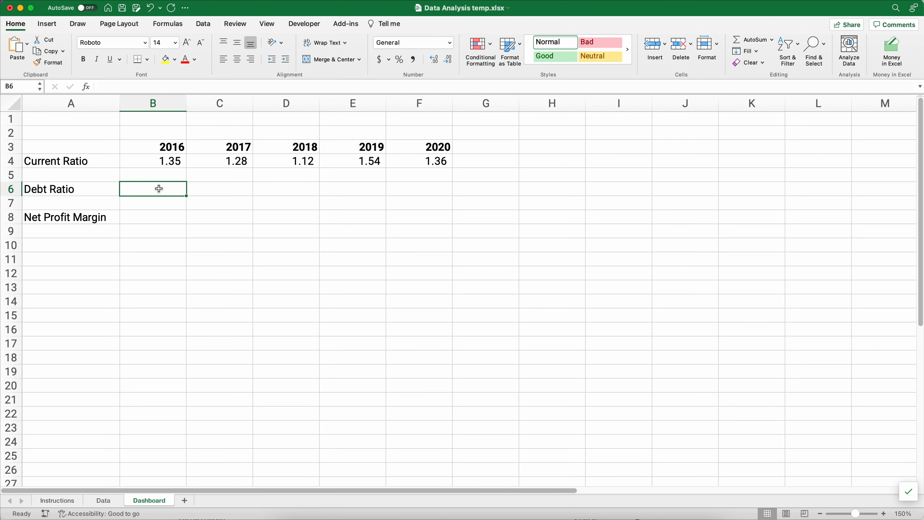
{"action": "type", "text": "="}
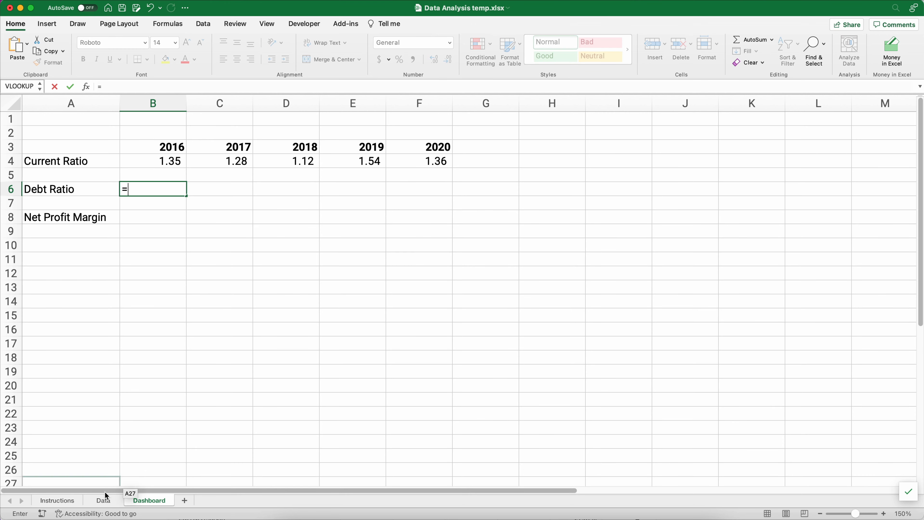
{"action": "left_click", "coordinate": [103, 500]}
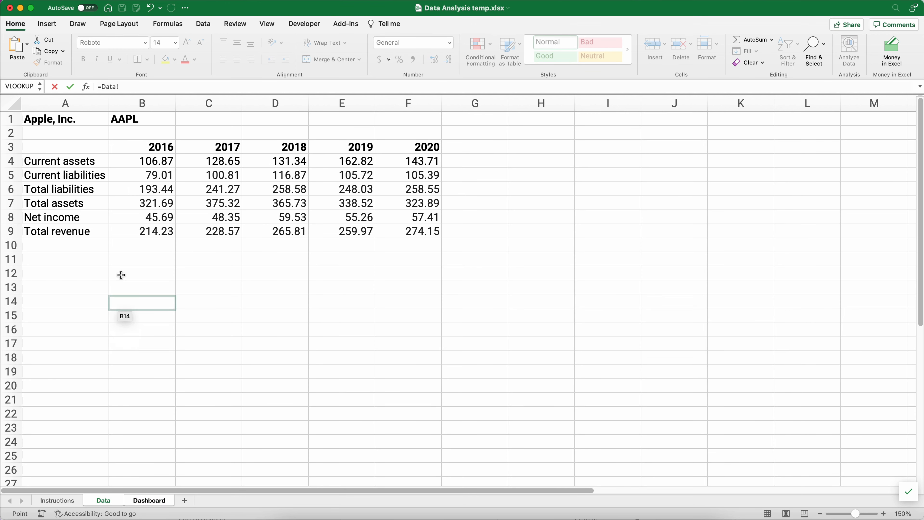
{"action": "left_click", "coordinate": [142, 190]}
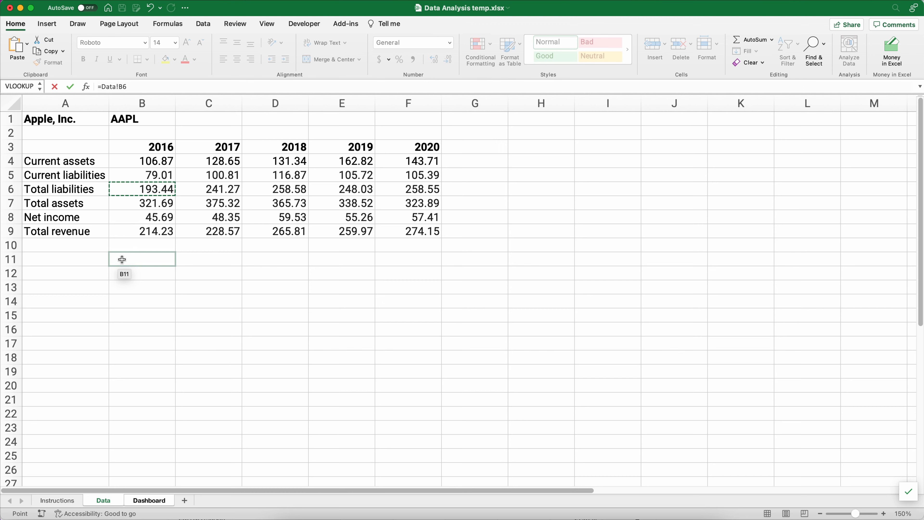
{"action": "type", "text": "/"}
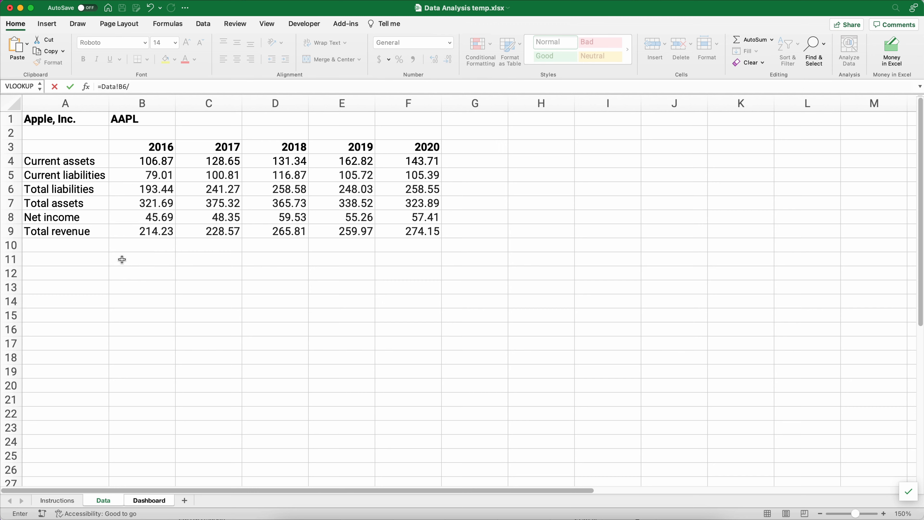
{"action": "left_click", "coordinate": [144, 206]}
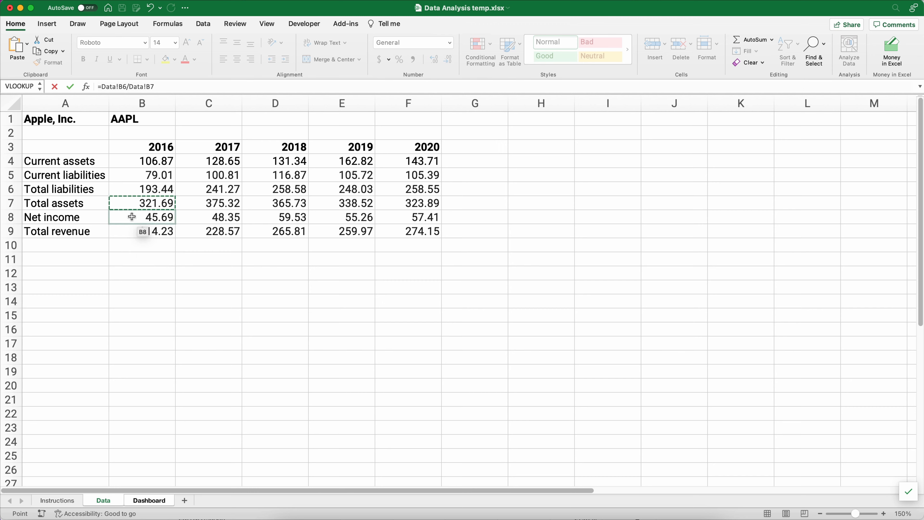
{"action": "key", "text": "Return"}
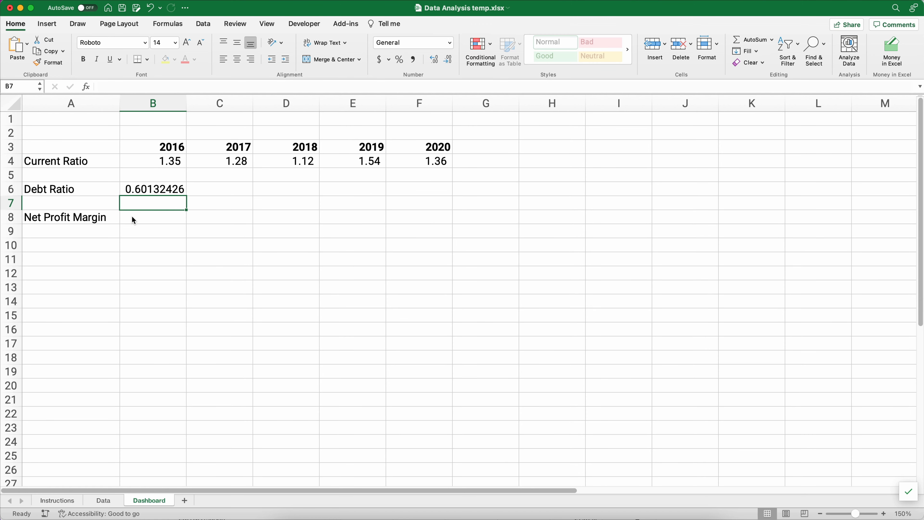
- Format the debt ratio as a two-decimal percentage and fill it across to F6
{"action": "left_click", "coordinate": [135, 190]}
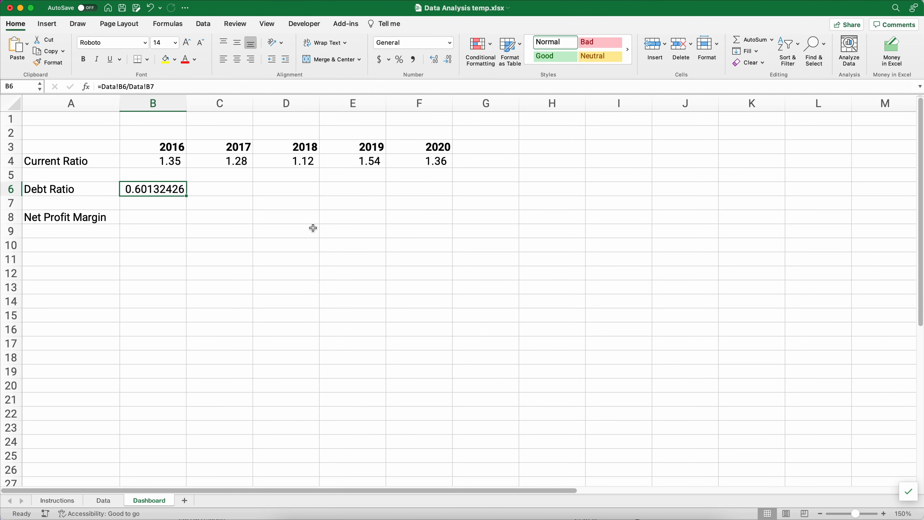
{"action": "left_click", "coordinate": [399, 61]}
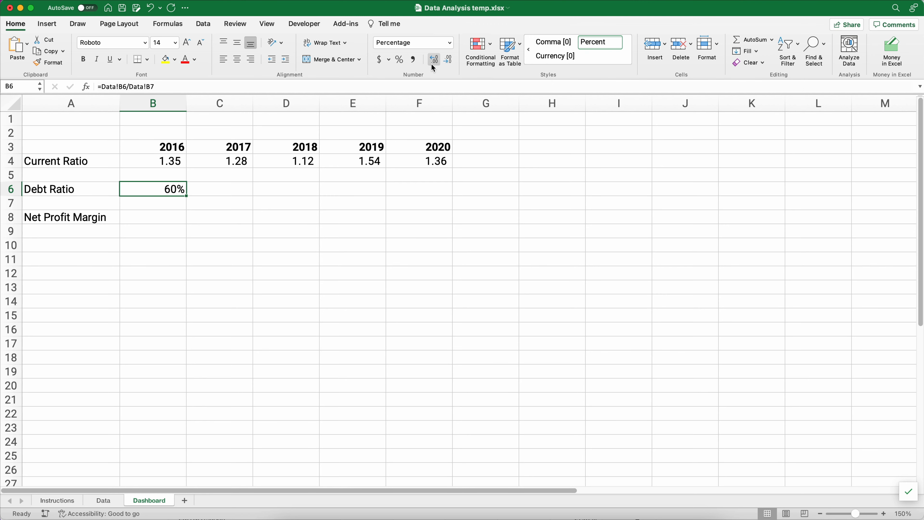
{"action": "left_click", "coordinate": [348, 217]}
{"action": "left_click", "coordinate": [175, 191]}
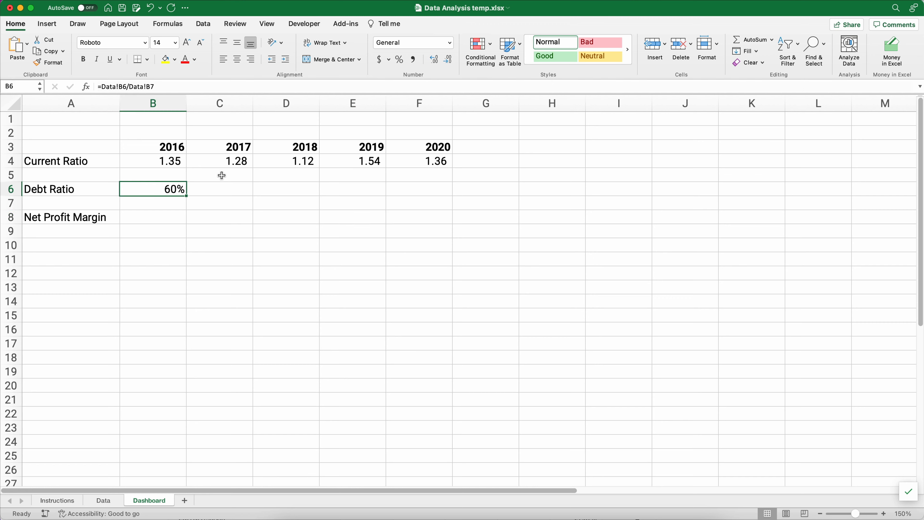
{"action": "left_click", "coordinate": [434, 59]}
{"action": "left_click", "coordinate": [434, 59]}
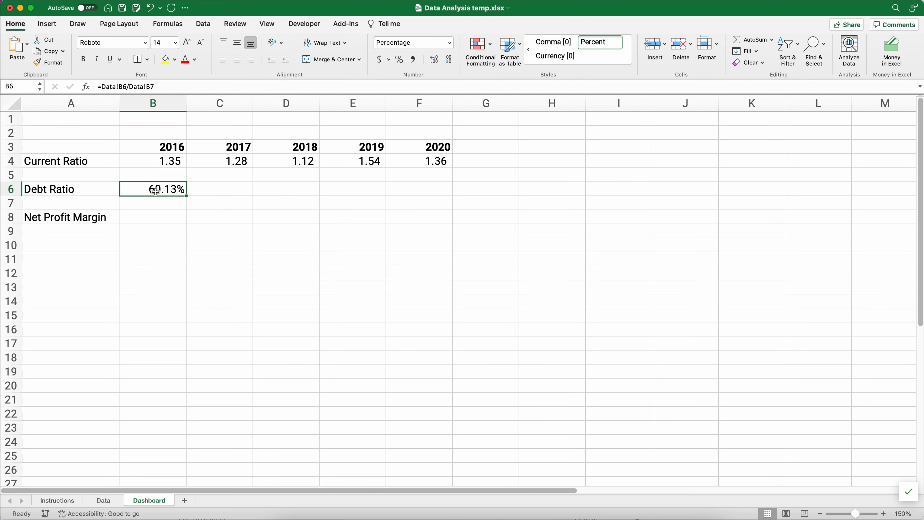
{"action": "left_click_drag", "start_coordinate": [187, 197], "coordinate": [451, 189]}
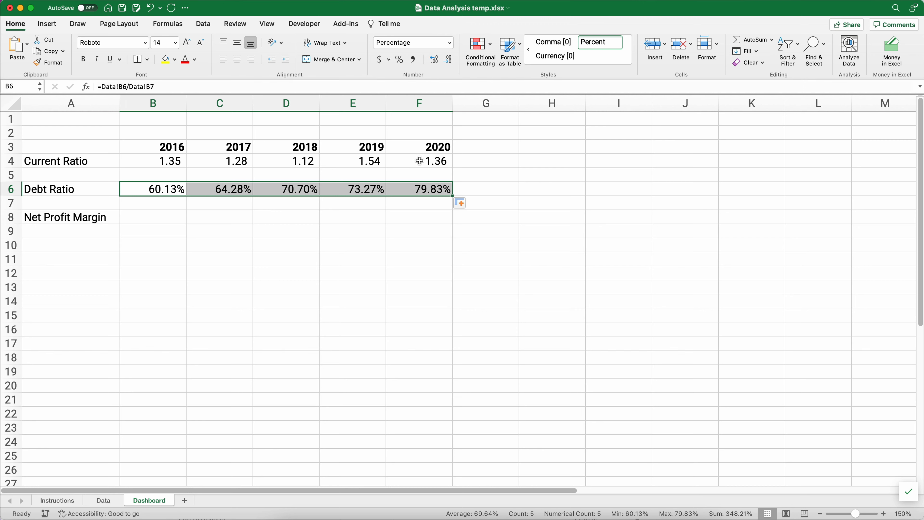
{"action": "left_click", "coordinate": [167, 220]}
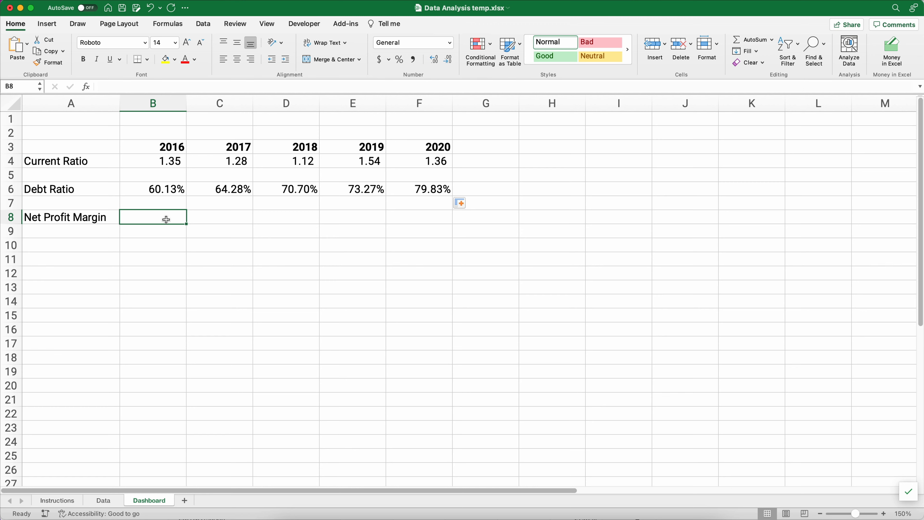
- Enter =Data!B8/Data!B9 in Dashboard B8 for the 2016 net profit margin
{"action": "type", "text": "="}
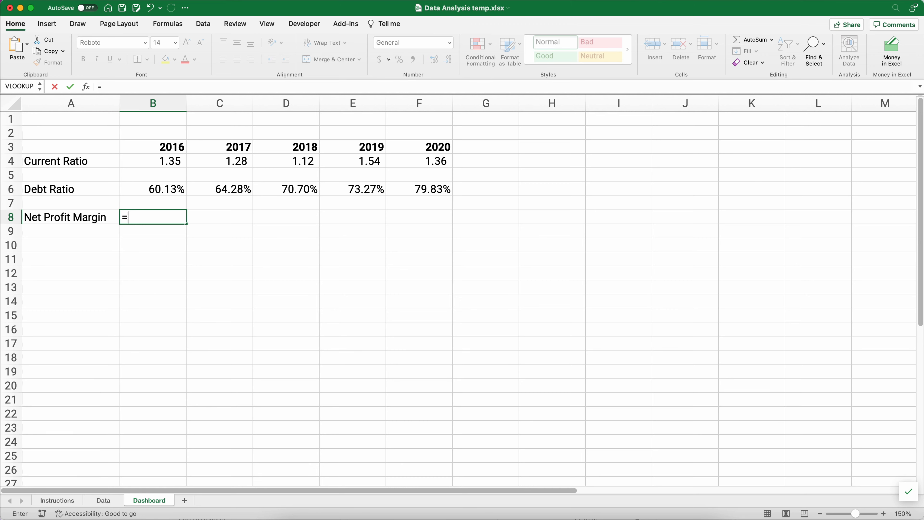
{"action": "left_click", "coordinate": [104, 501]}
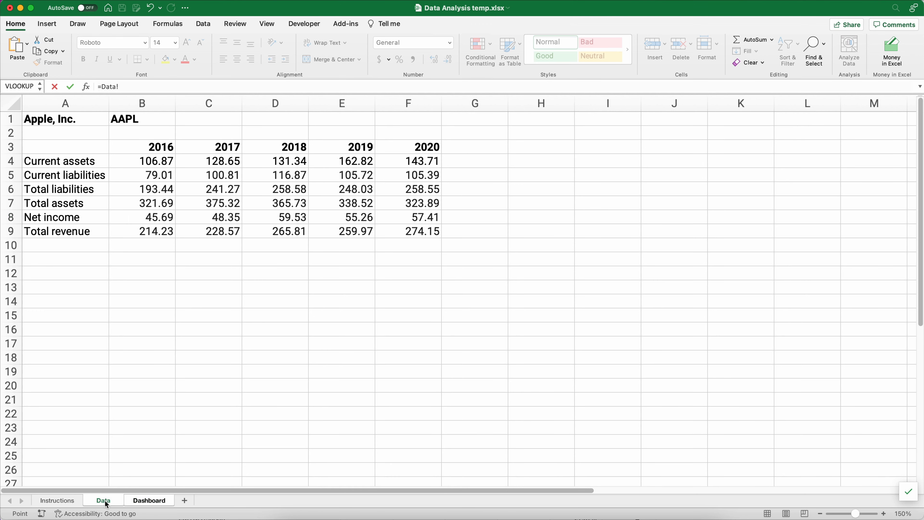
{"action": "left_click", "coordinate": [155, 218]}
{"action": "type", "text": "/"}
{"action": "left_click", "coordinate": [154, 233]}
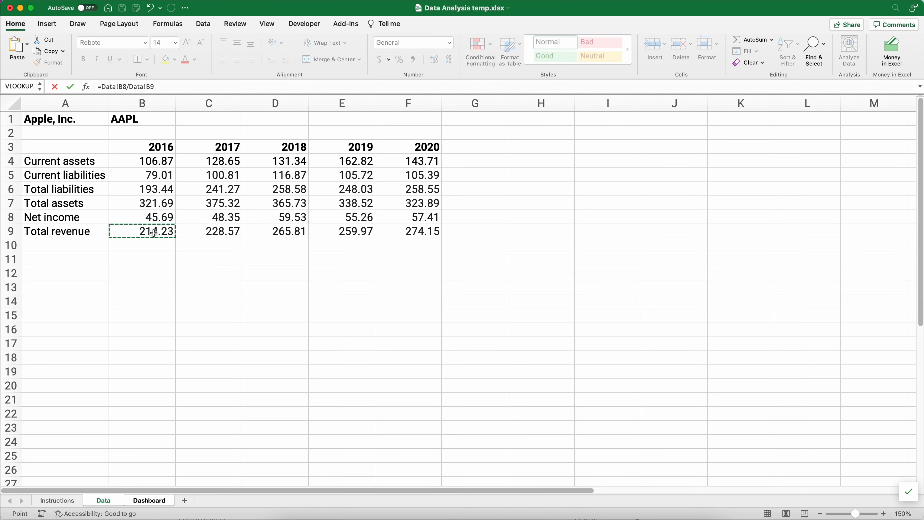
{"action": "key", "text": "Return"}
- Format the margin as a two-decimal percentage, fill it to F8, and show the Data sheet
{"action": "left_click", "coordinate": [149, 217]}
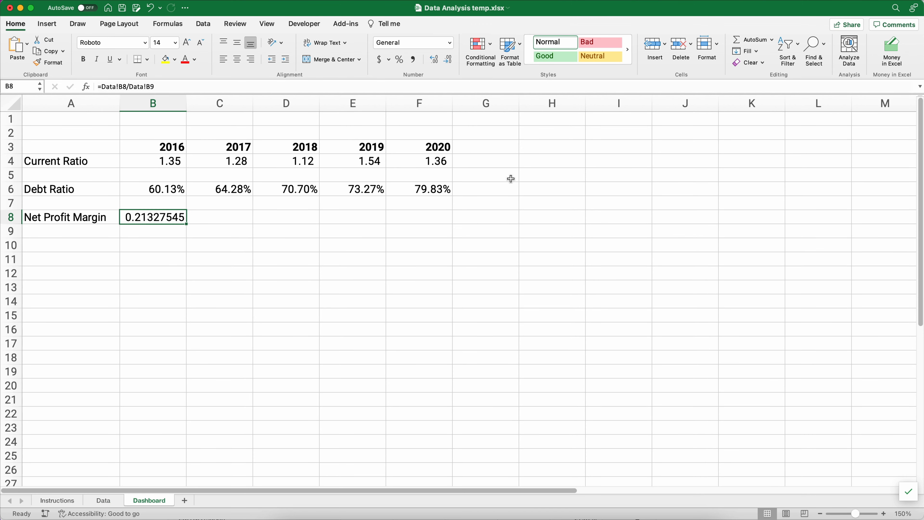
{"action": "left_click", "coordinate": [400, 61]}
{"action": "left_click", "coordinate": [433, 60]}
{"action": "left_click", "coordinate": [433, 60]}
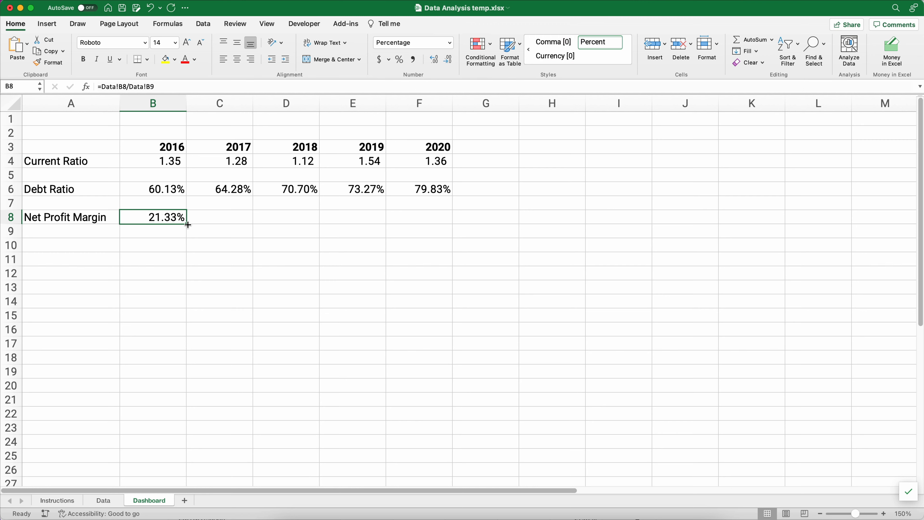
{"action": "left_click_drag", "start_coordinate": [188, 225], "coordinate": [426, 220]}
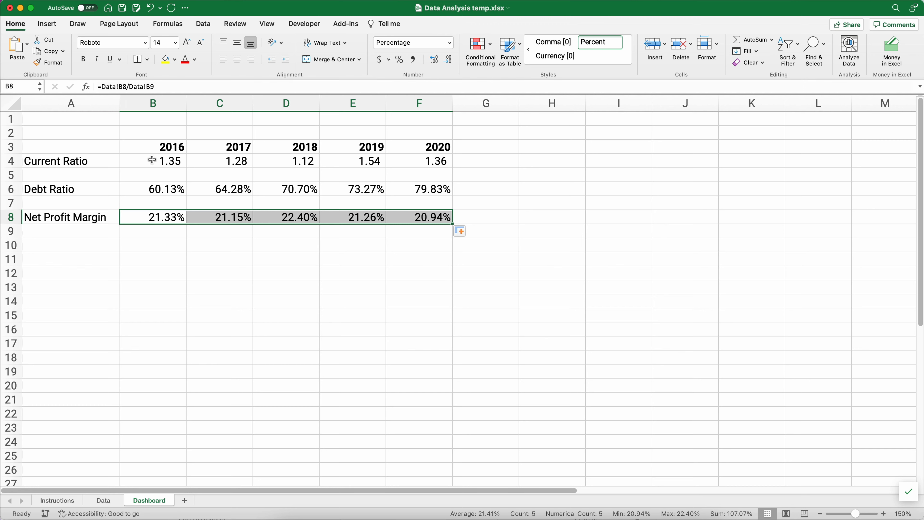
{"action": "left_click", "coordinate": [103, 506]}
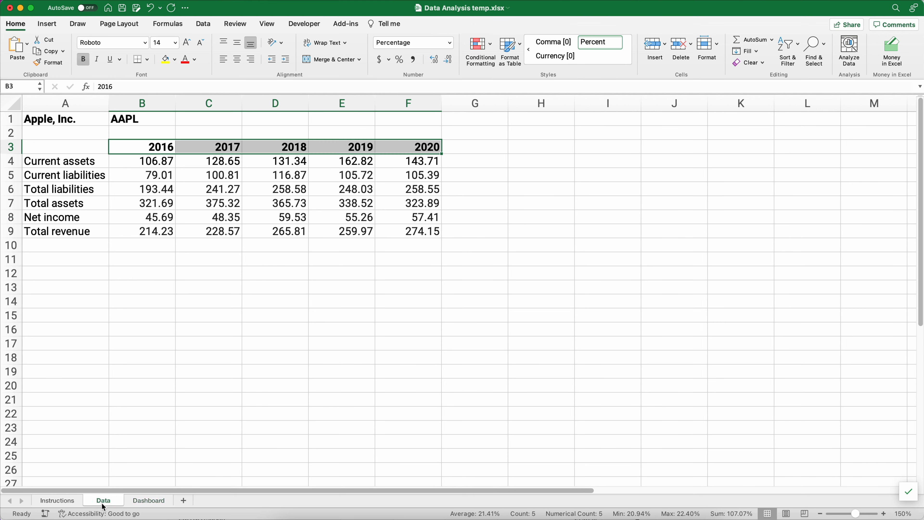
{"action": "left_click", "coordinate": [69, 502]}
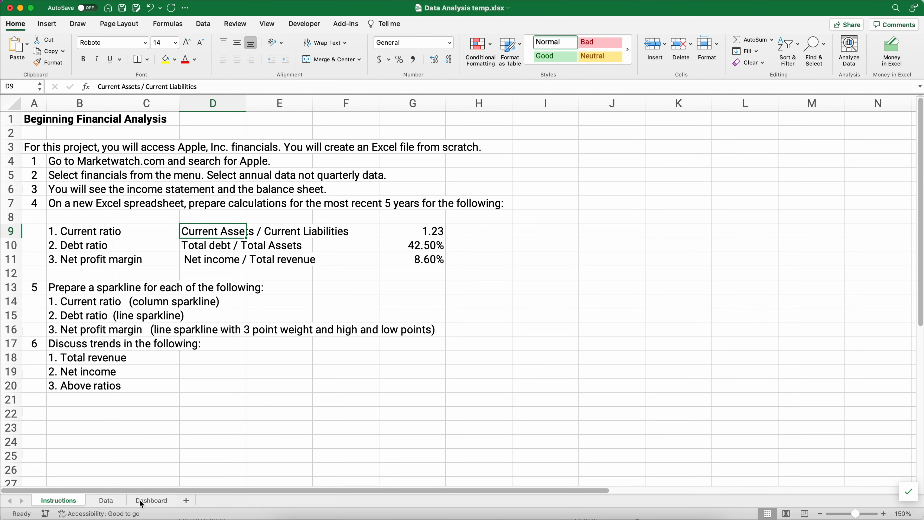
{"action": "left_click", "coordinate": [151, 501]}
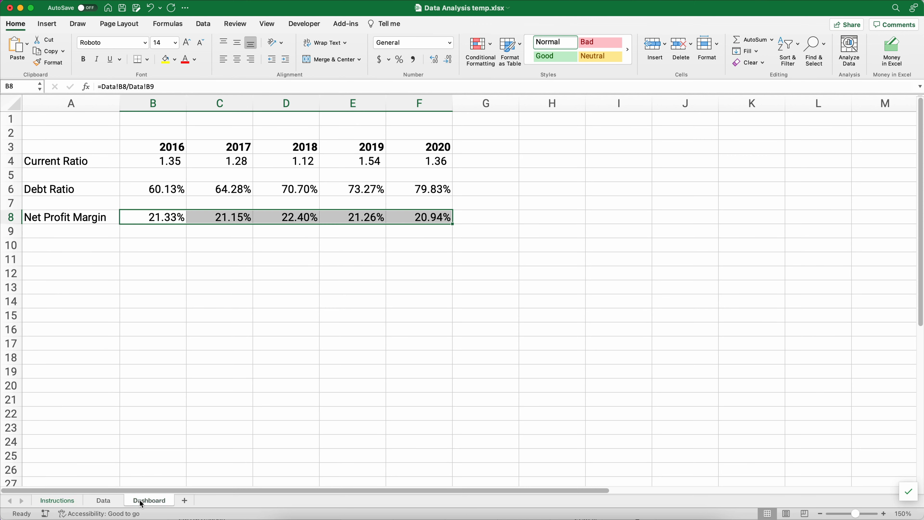
{"action": "left_click", "coordinate": [159, 163]}
{"action": "left_click_drag", "start_coordinate": [160, 162], "coordinate": [403, 162]}
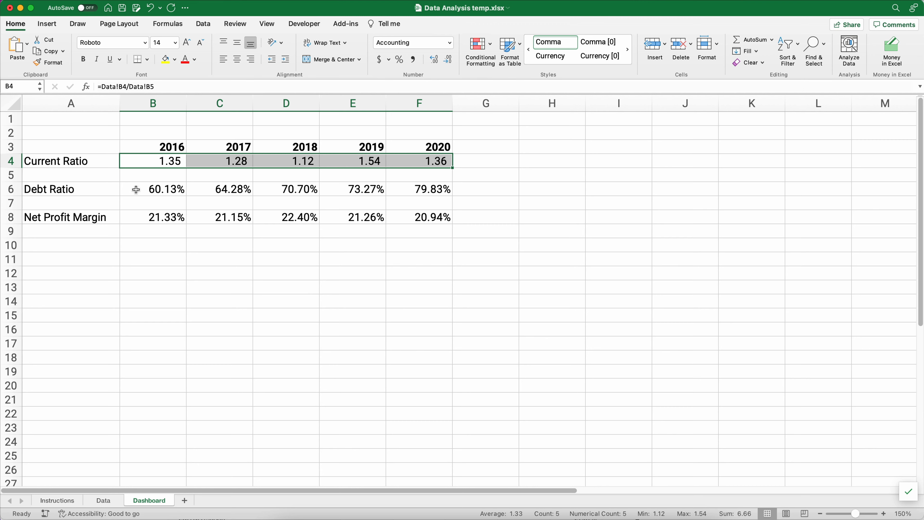
{"action": "left_click_drag", "start_coordinate": [135, 190], "coordinate": [397, 186]}
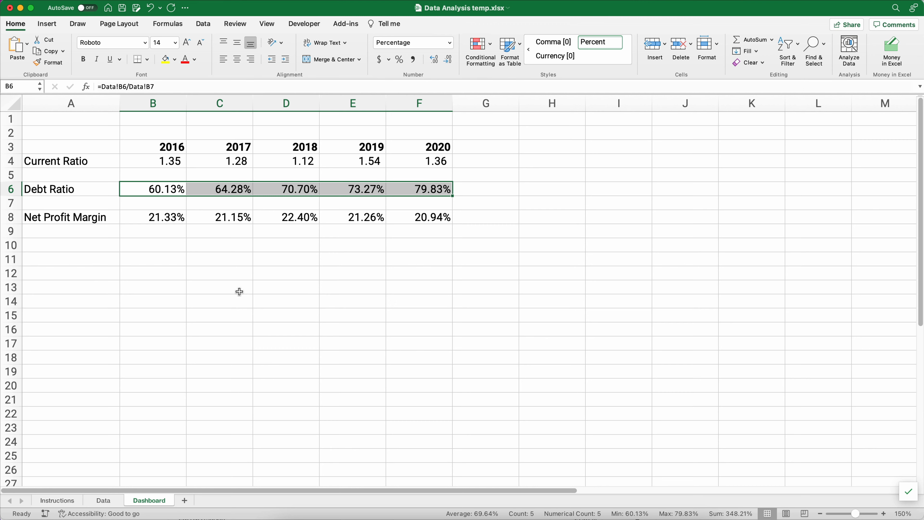
{"action": "left_click", "coordinate": [146, 218]}
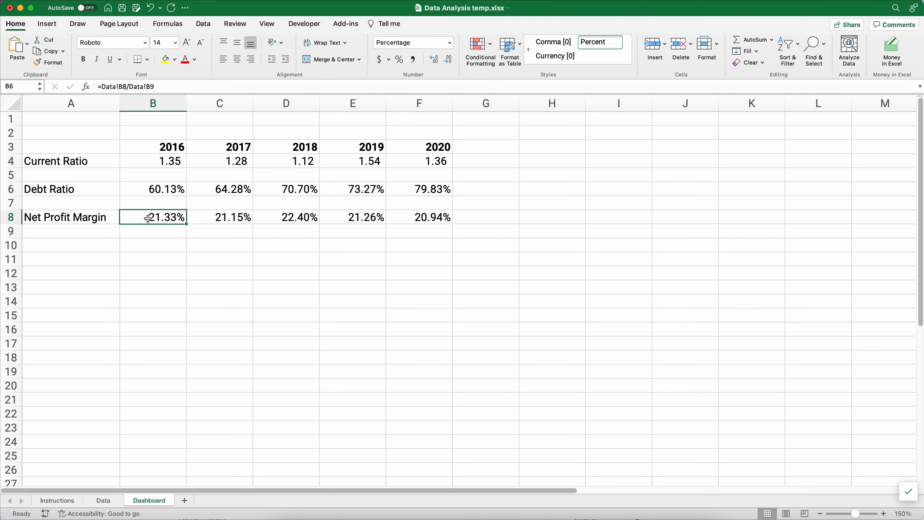
{"action": "left_click_drag", "start_coordinate": [195, 221], "coordinate": [397, 218]}
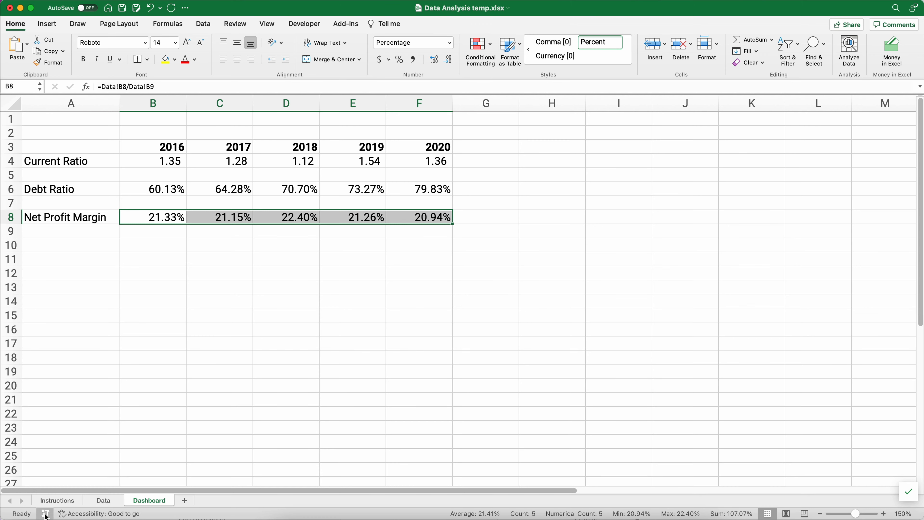
{"action": "left_click", "coordinate": [56, 501]}
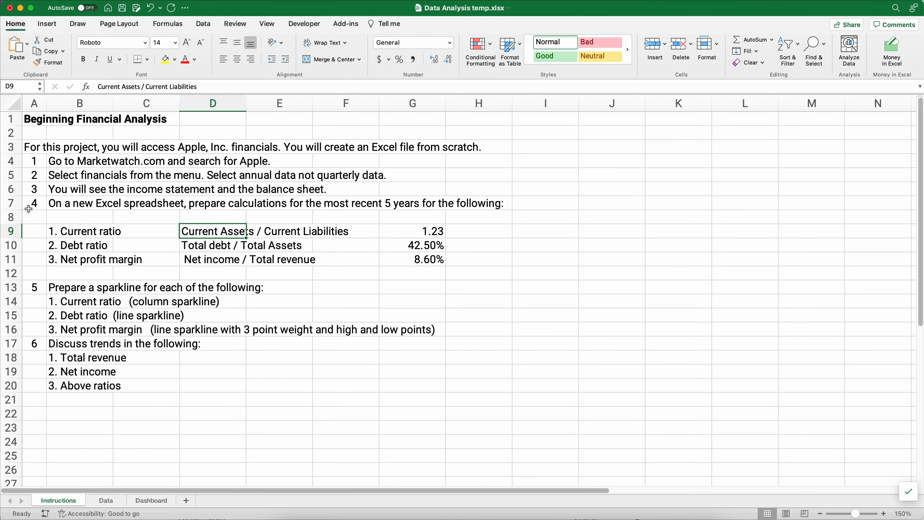
{"action": "left_click_drag", "start_coordinate": [27, 208], "coordinate": [419, 264]}
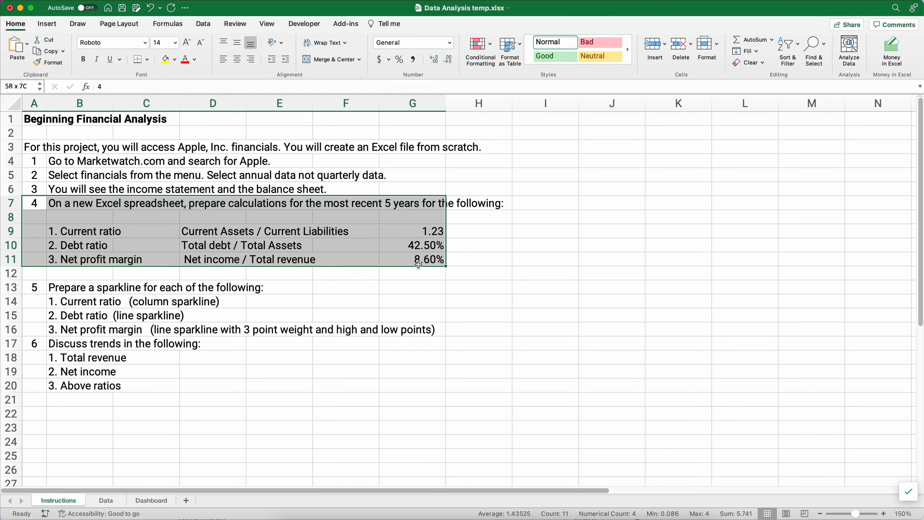
{"action": "left_click_drag", "start_coordinate": [419, 232], "coordinate": [426, 267]}
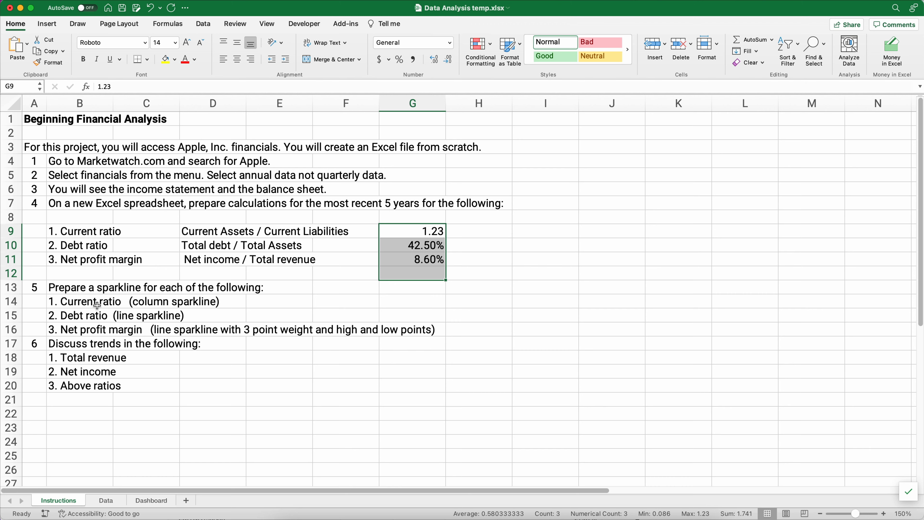
{"action": "left_click", "coordinate": [80, 302]}
{"action": "left_click_drag", "start_coordinate": [79, 302], "coordinate": [240, 328]}
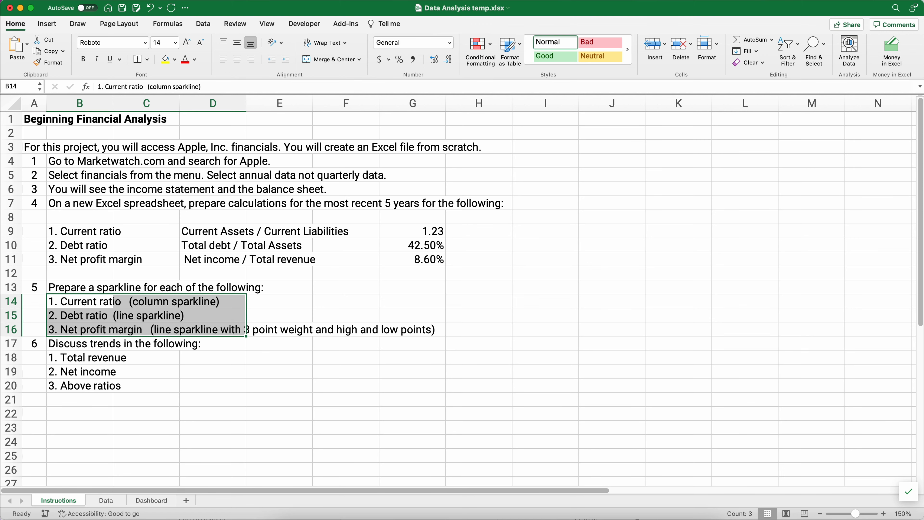
{"action": "left_click", "coordinate": [149, 501]}
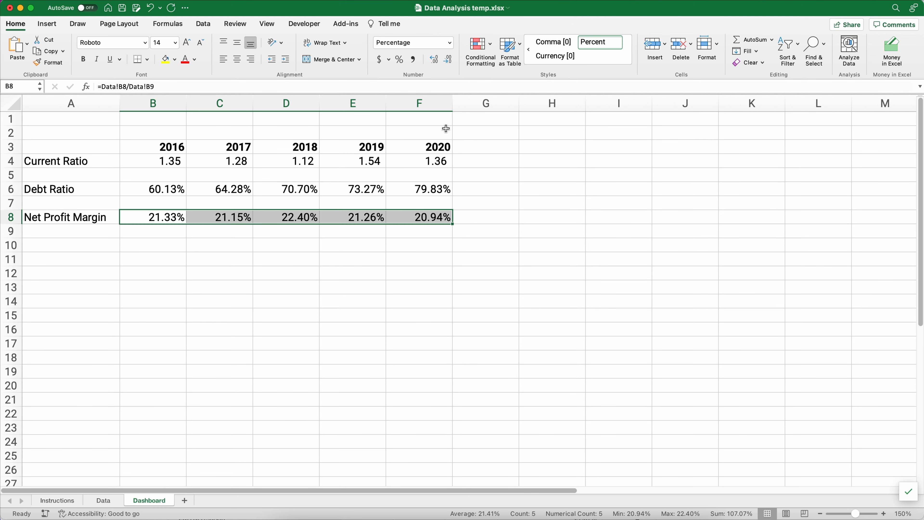
- Select G4 and look through the sparkline types, rechecking the Instructions sheet
{"action": "left_click", "coordinate": [477, 157]}
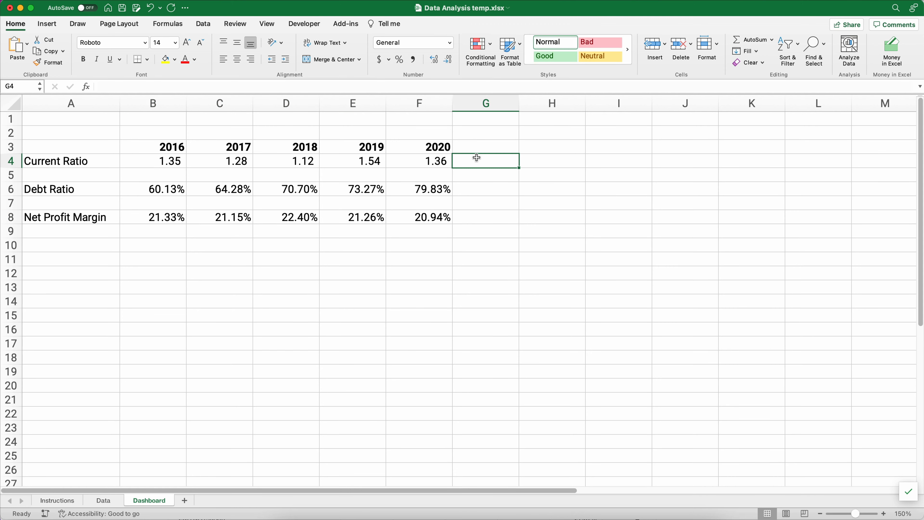
{"action": "left_click", "coordinate": [51, 26]}
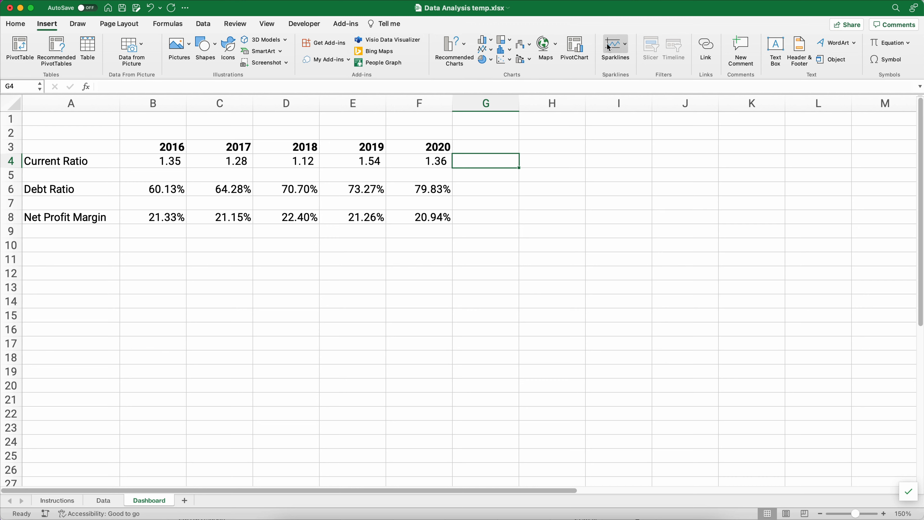
{"action": "left_click", "coordinate": [624, 50]}
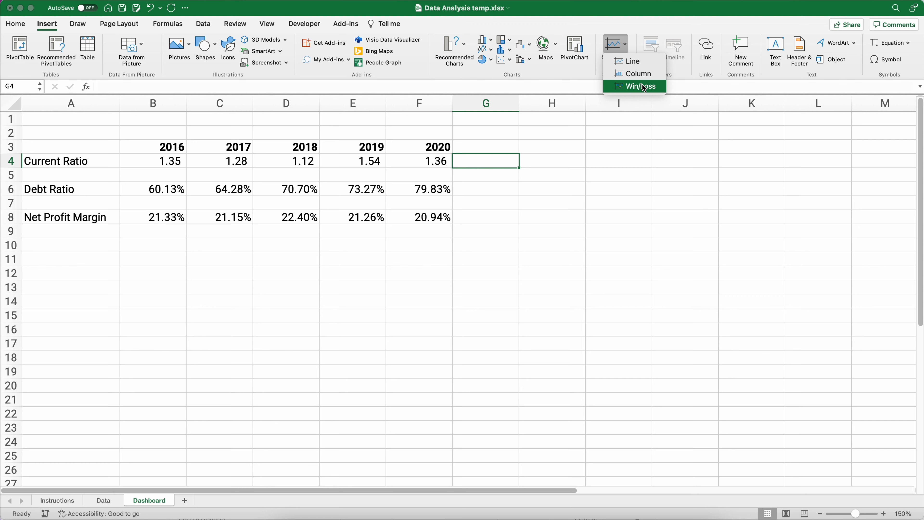
{"action": "left_click", "coordinate": [634, 62]}
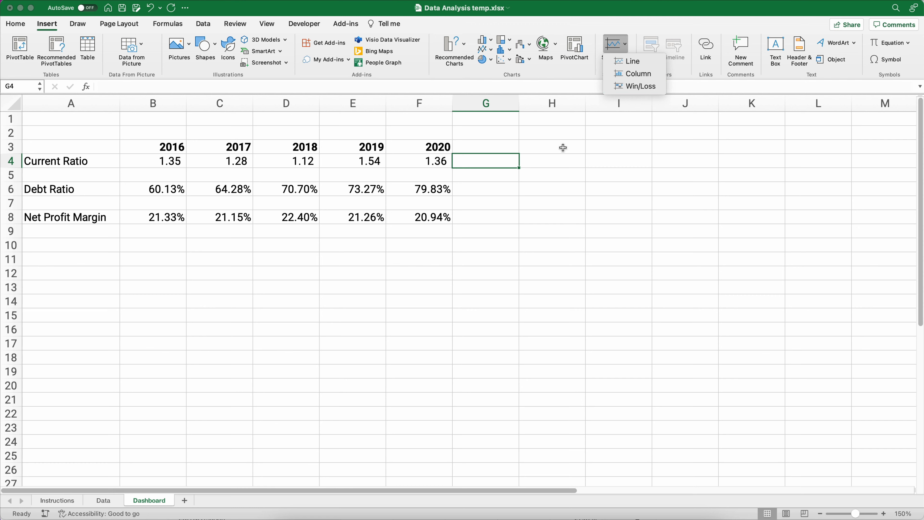
{"action": "left_click", "coordinate": [73, 503]}
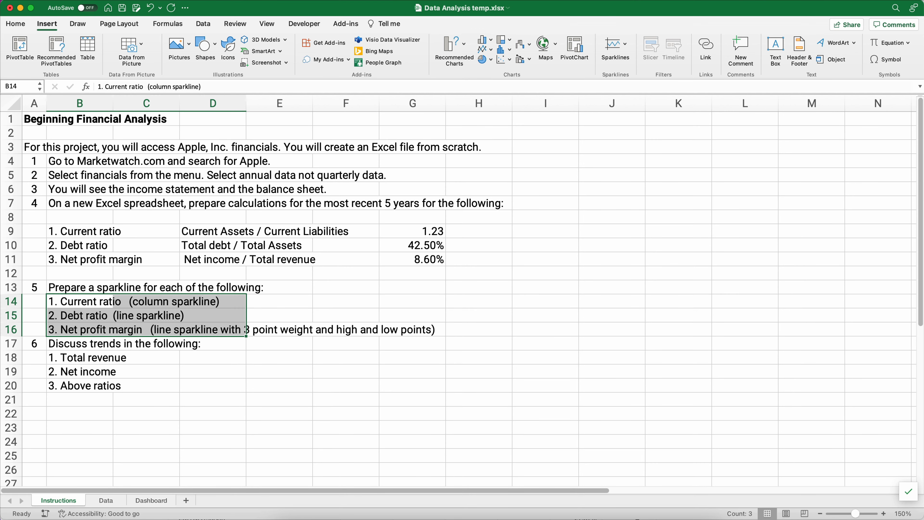
{"action": "left_click", "coordinate": [151, 501]}
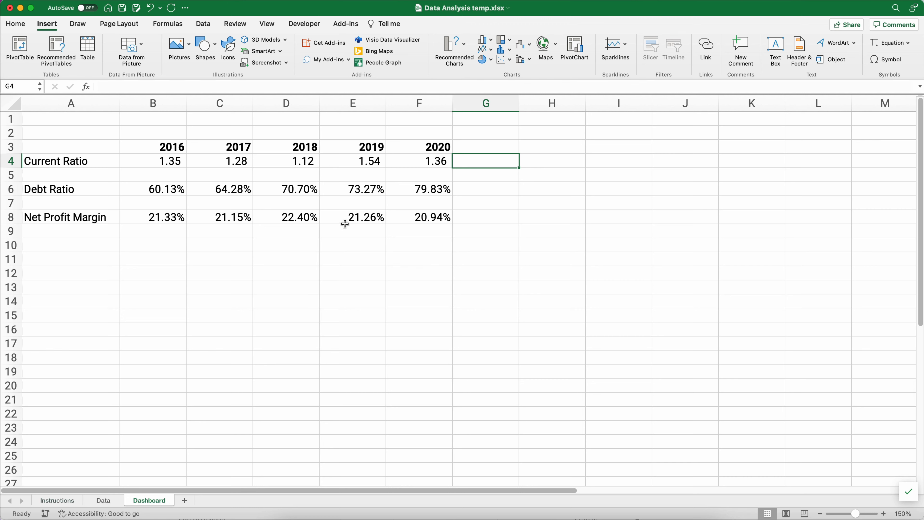
- Create a column sparkline of B4:F4 in G4 and widen column G
{"action": "left_click_drag", "start_coordinate": [152, 161], "coordinate": [460, 160]}
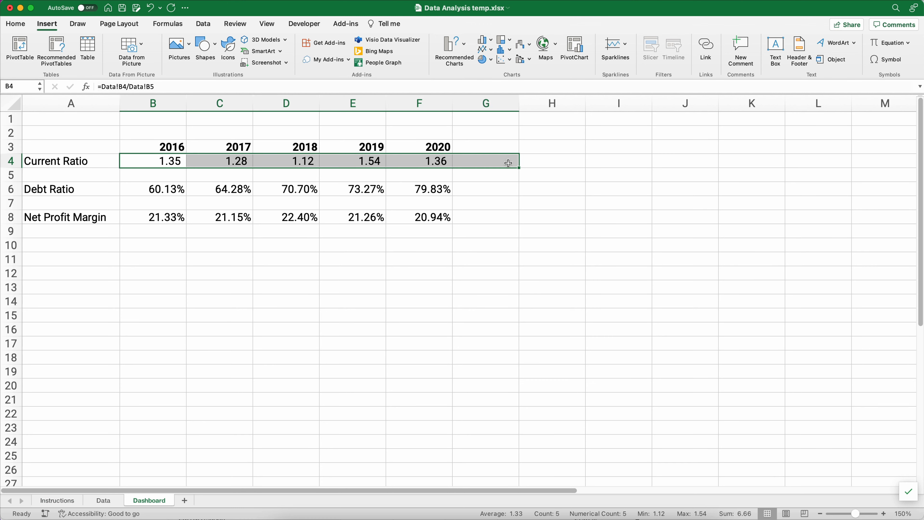
{"action": "left_click", "coordinate": [616, 44]}
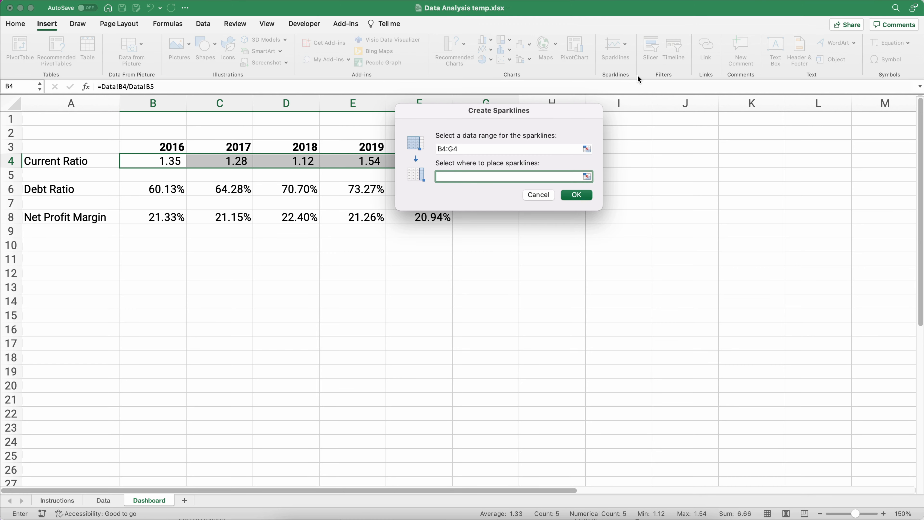
{"action": "left_click", "coordinate": [473, 151]}
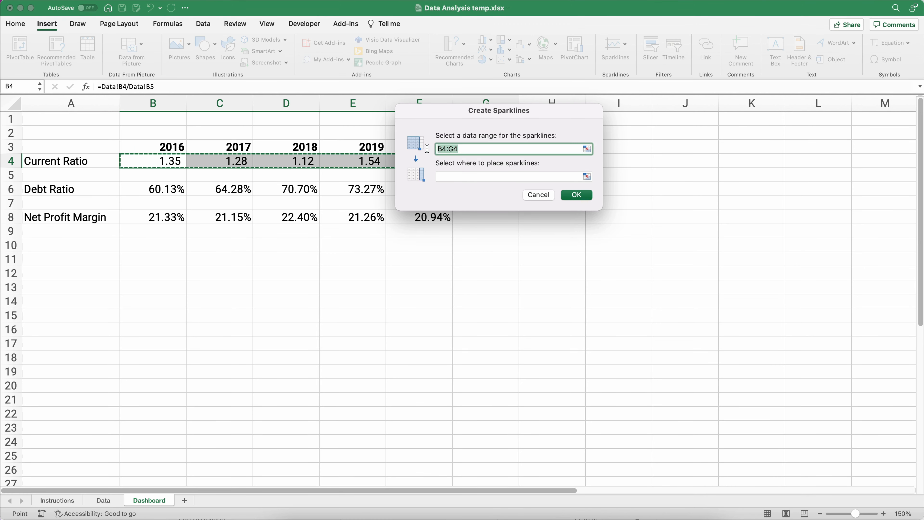
{"action": "left_click_drag", "start_coordinate": [152, 159], "coordinate": [405, 166]}
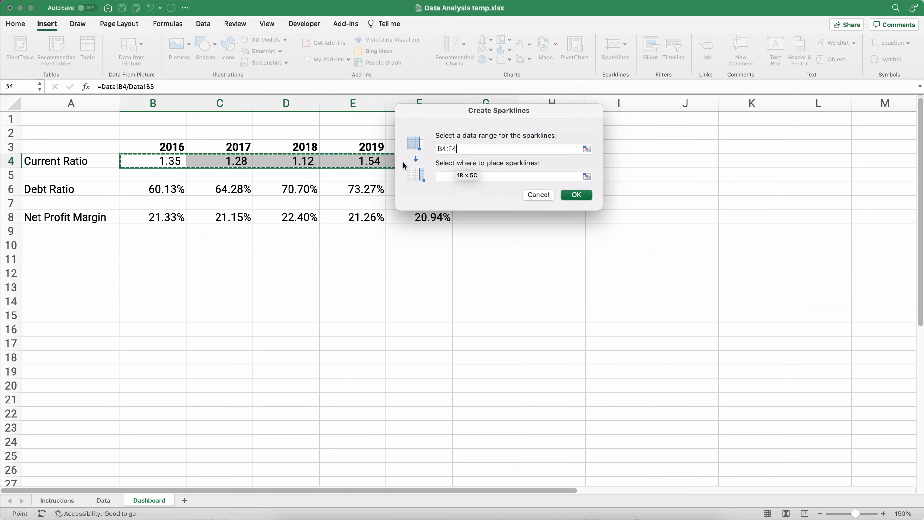
{"action": "left_click", "coordinate": [441, 174]}
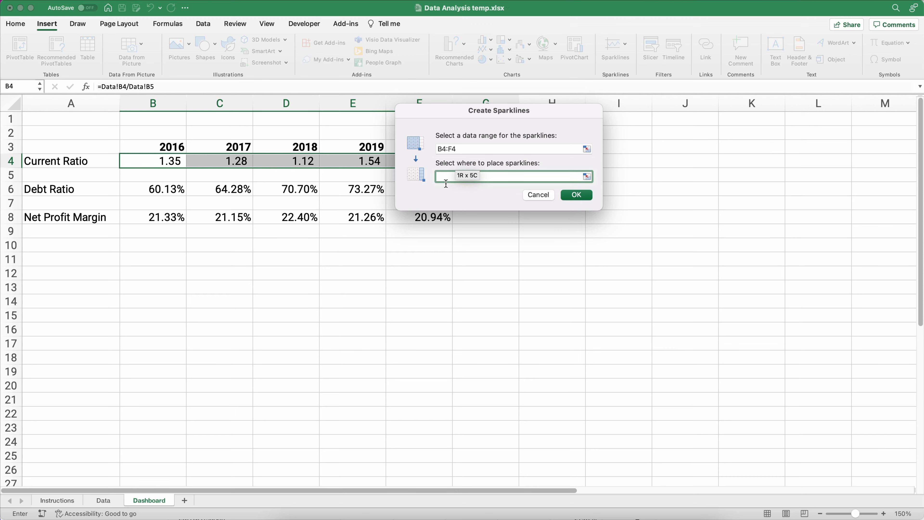
{"action": "left_click_drag", "start_coordinate": [491, 114], "coordinate": [478, 279]}
{"action": "left_click_drag", "start_coordinate": [486, 193], "coordinate": [484, 163]}
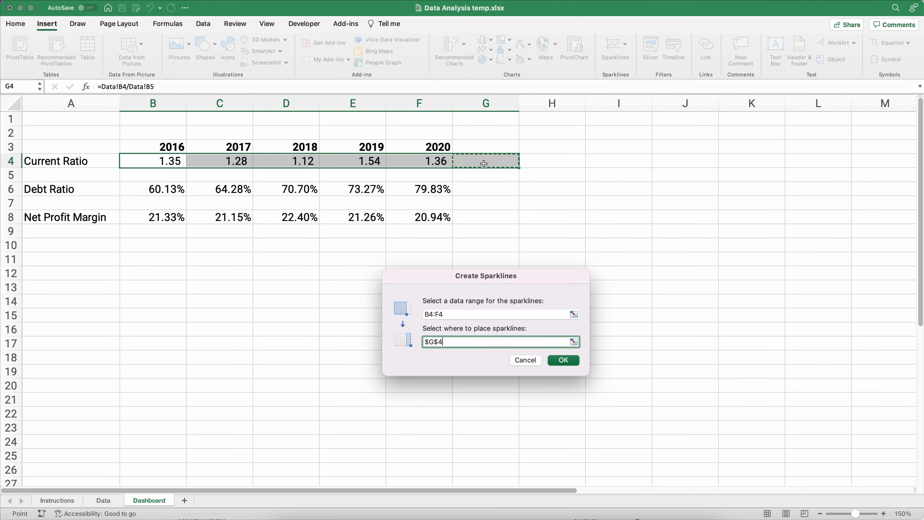
{"action": "left_click", "coordinate": [563, 360]}
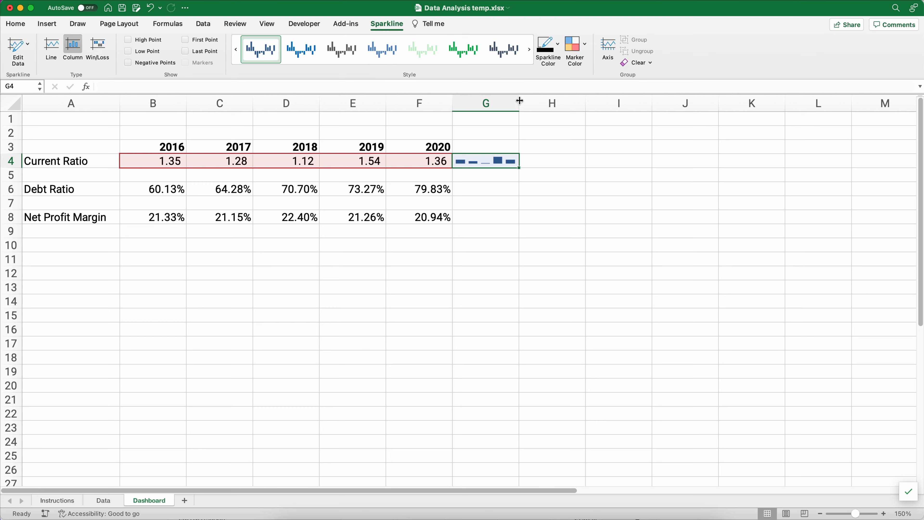
{"action": "left_click_drag", "start_coordinate": [520, 101], "coordinate": [567, 103]}
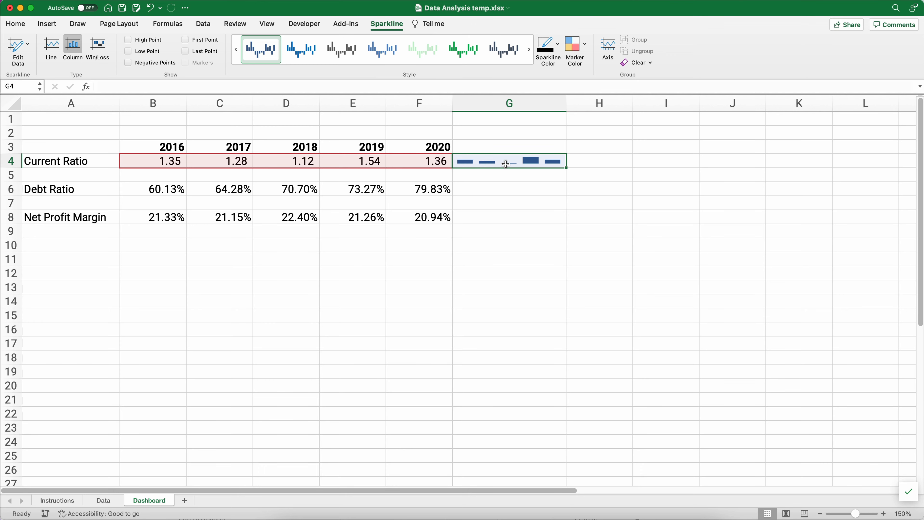
- Review the Debt ratio sparkline requirement on Instructions and select Dashboard G6
{"action": "left_click", "coordinate": [58, 500]}
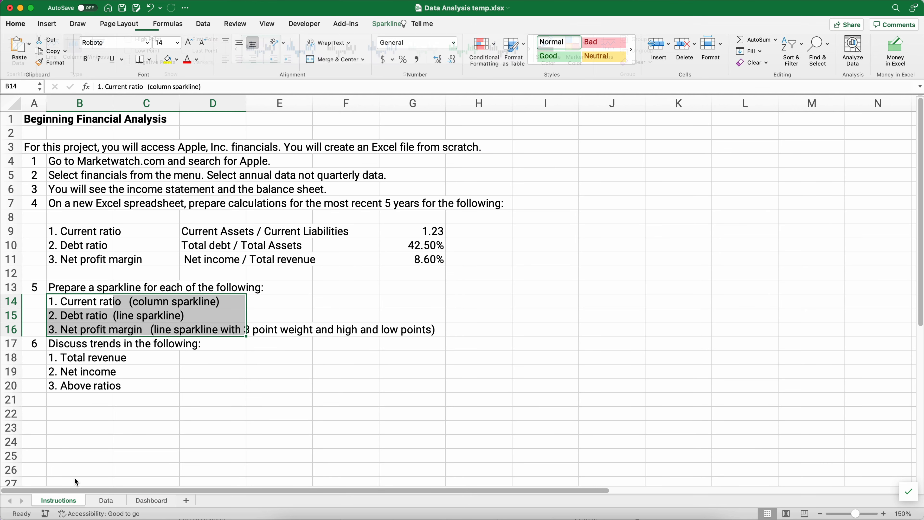
{"action": "left_click_drag", "start_coordinate": [73, 321], "coordinate": [151, 319]}
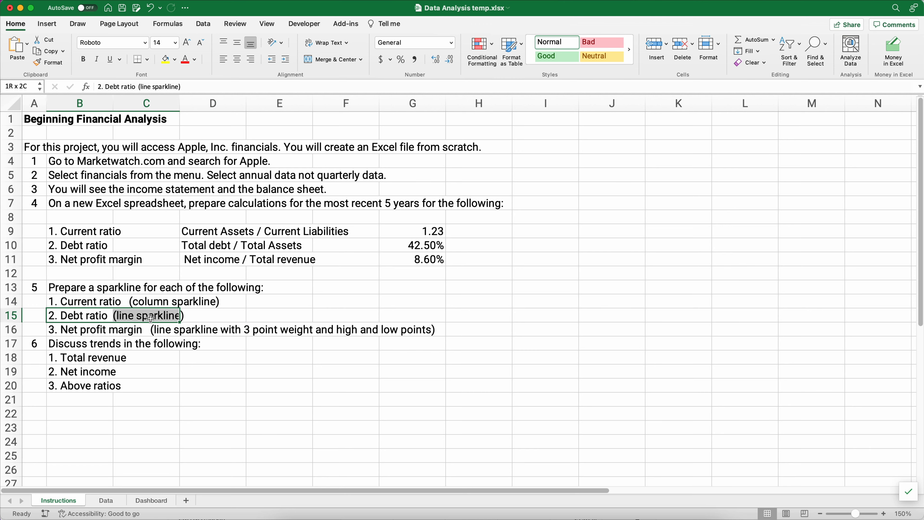
{"action": "left_click", "coordinate": [152, 501]}
{"action": "left_click", "coordinate": [477, 194]}
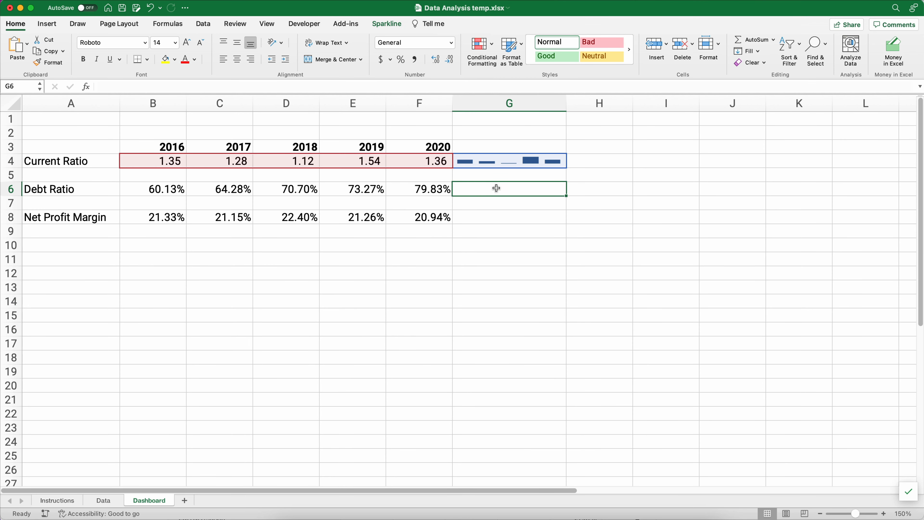
- Insert a line sparkline in G6 with data range B6:F6
{"action": "left_click", "coordinate": [49, 25]}
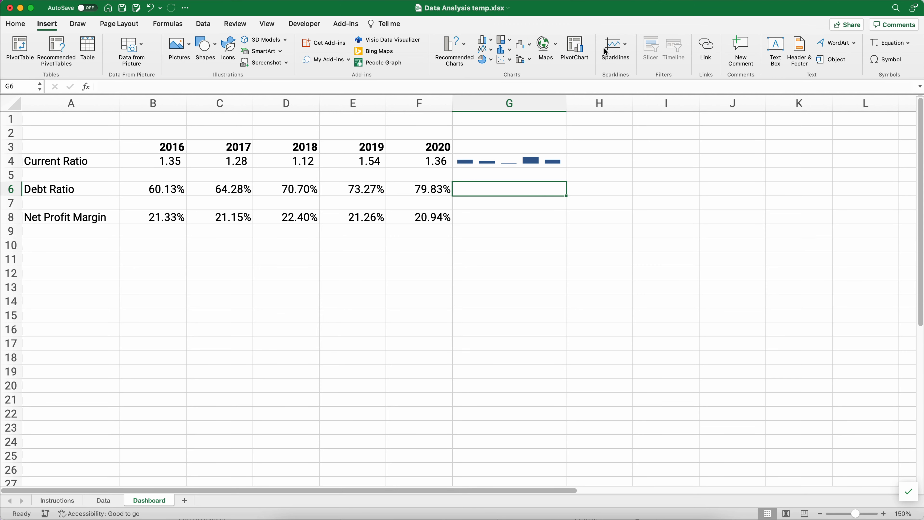
{"action": "left_click", "coordinate": [625, 48]}
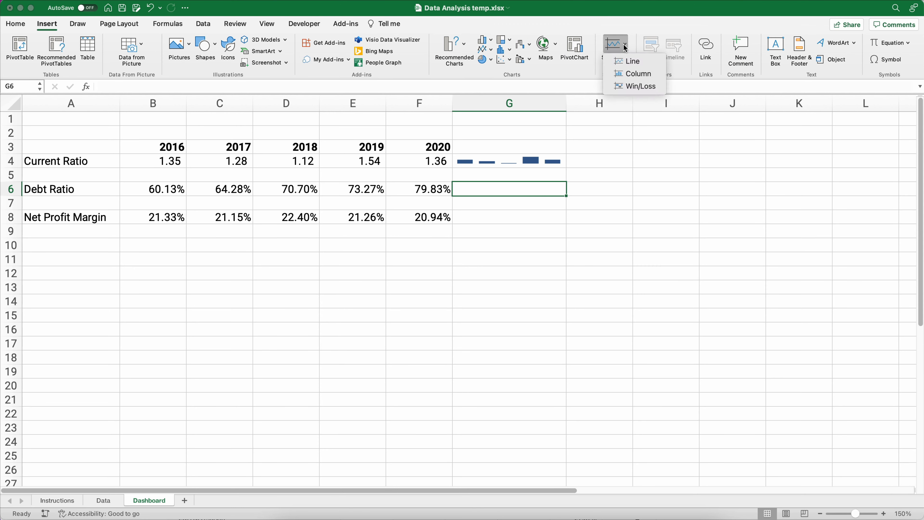
{"action": "left_click", "coordinate": [630, 63]}
{"action": "left_click_drag", "start_coordinate": [471, 119], "coordinate": [467, 239]}
{"action": "left_click_drag", "start_coordinate": [146, 191], "coordinate": [399, 195]}
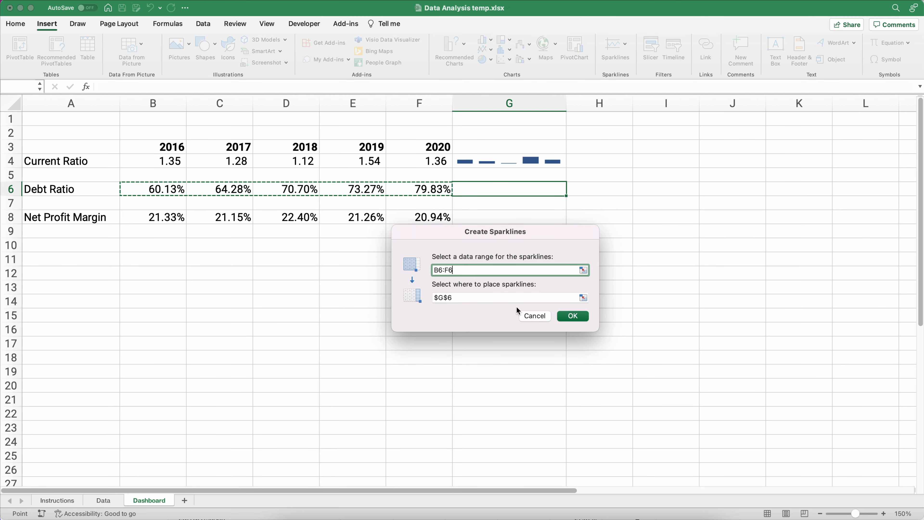
{"action": "left_click", "coordinate": [571, 316]}
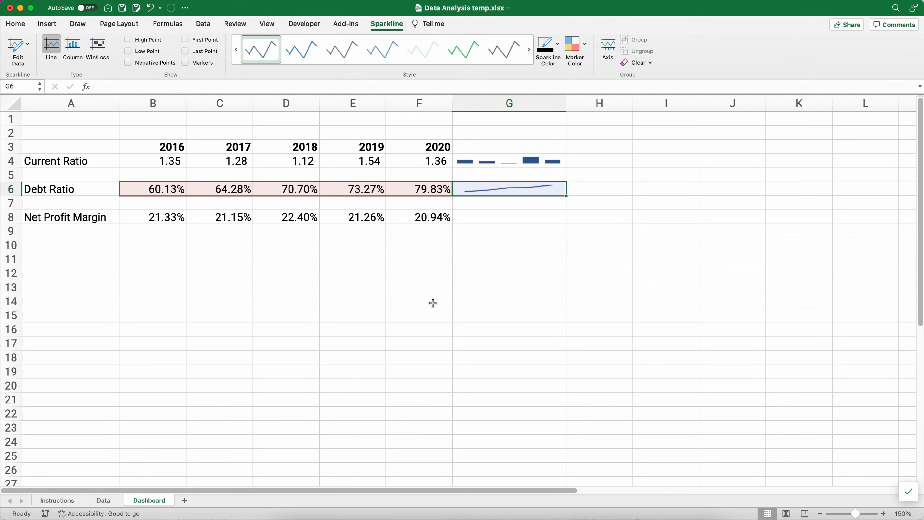
{"action": "left_click", "coordinate": [404, 301]}
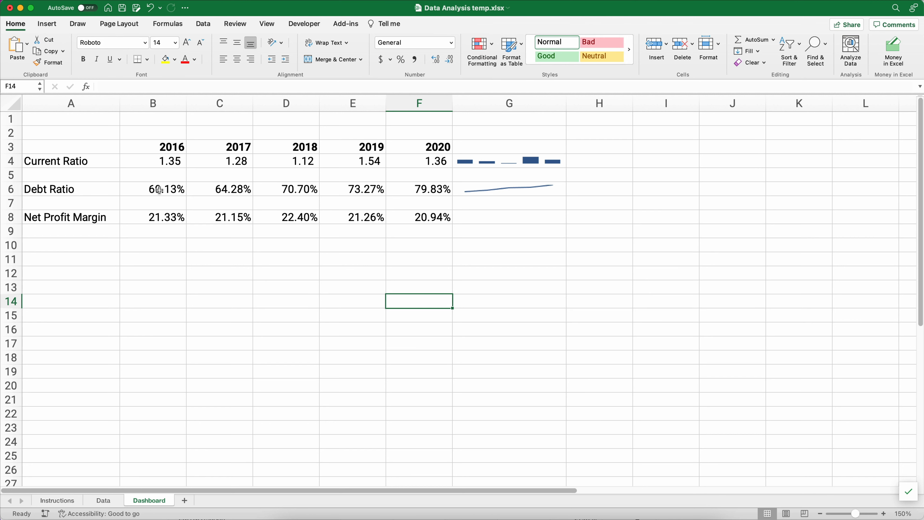
{"action": "left_click_drag", "start_coordinate": [172, 189], "coordinate": [389, 194]}
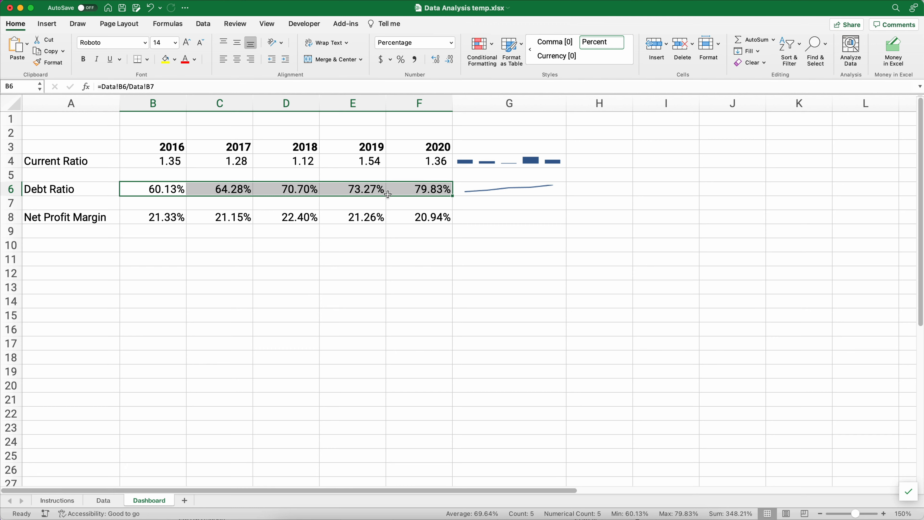
- Review the net profit margin sparkline requirement and select Dashboard G8
{"action": "left_click", "coordinate": [70, 505]}
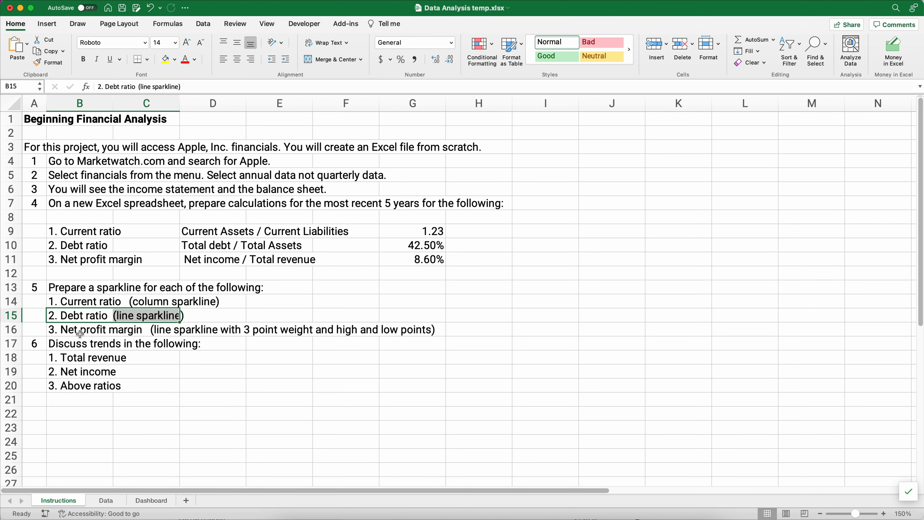
{"action": "left_click_drag", "start_coordinate": [80, 334], "coordinate": [415, 327]}
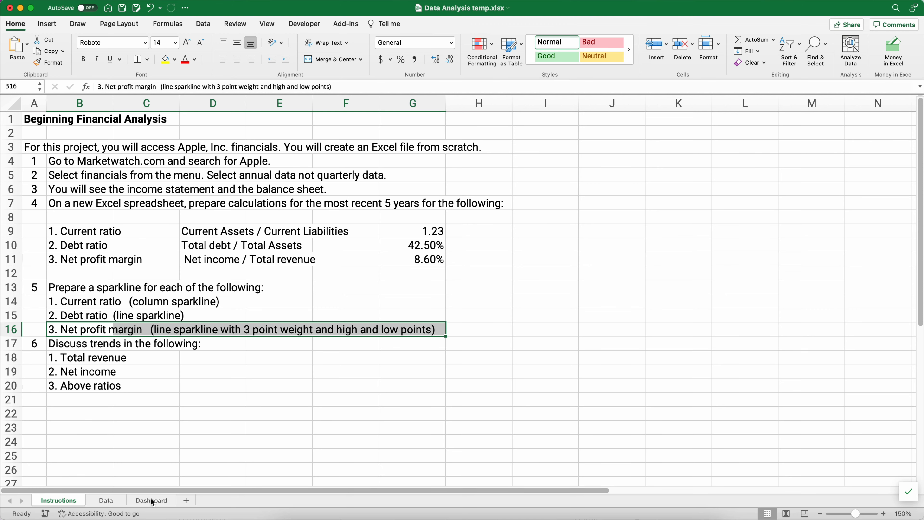
{"action": "left_click", "coordinate": [139, 505]}
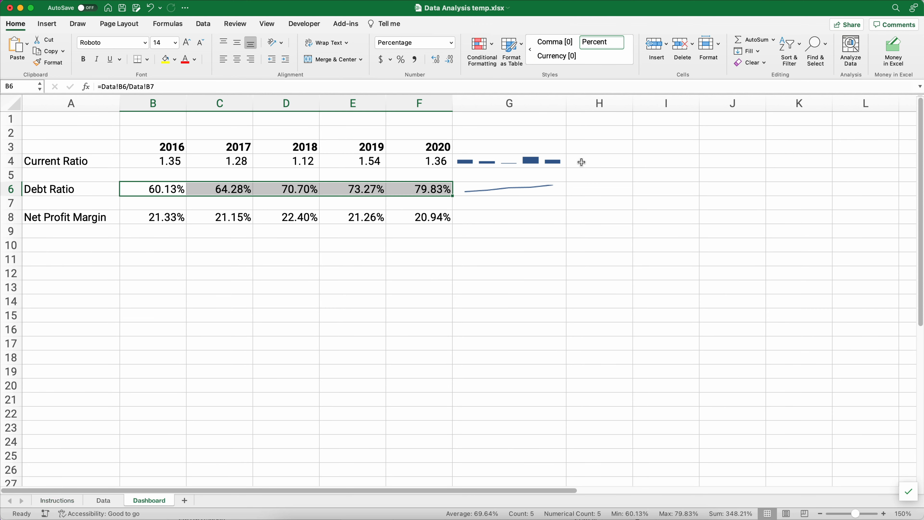
{"action": "left_click", "coordinate": [510, 216]}
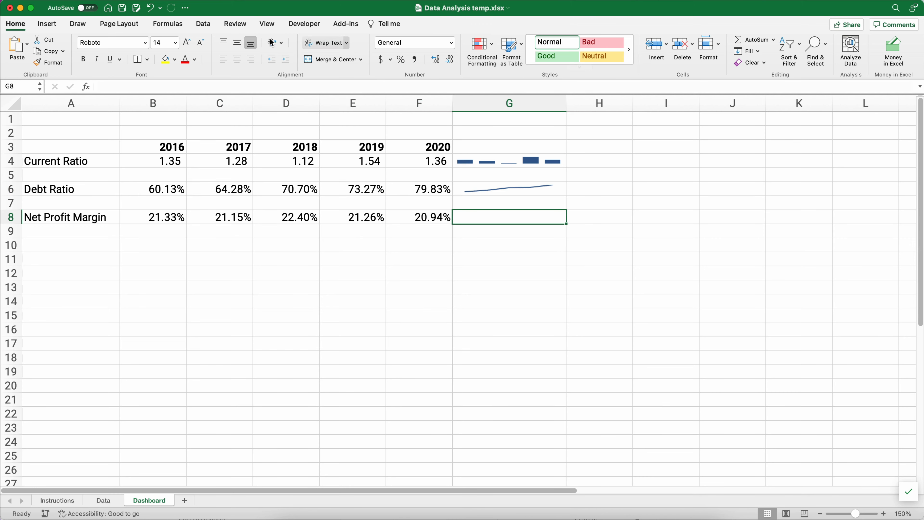
- Insert a line sparkline in G8 with data range B8:F8
{"action": "left_click", "coordinate": [46, 25]}
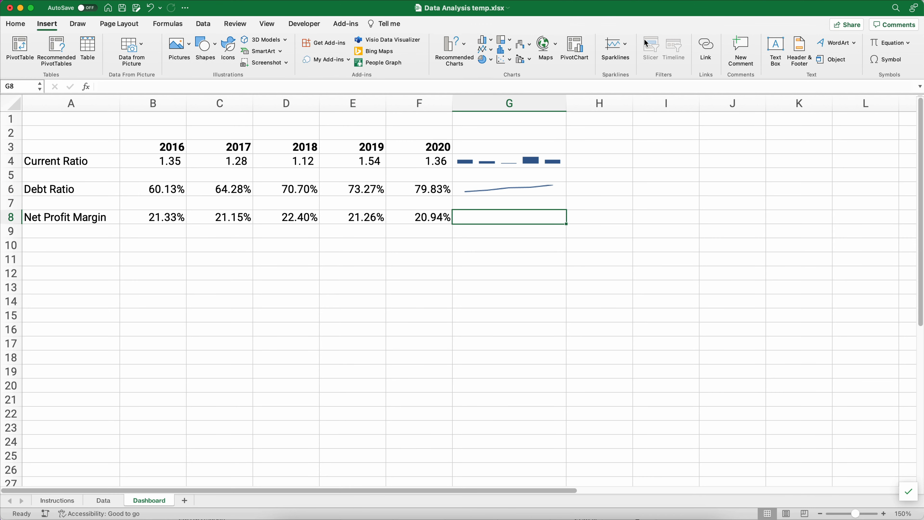
{"action": "left_click", "coordinate": [626, 46]}
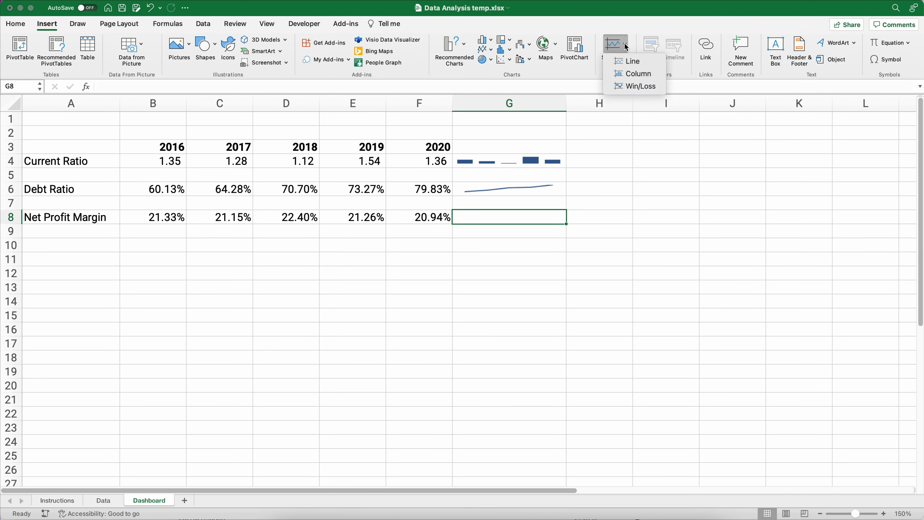
{"action": "left_click", "coordinate": [631, 63]}
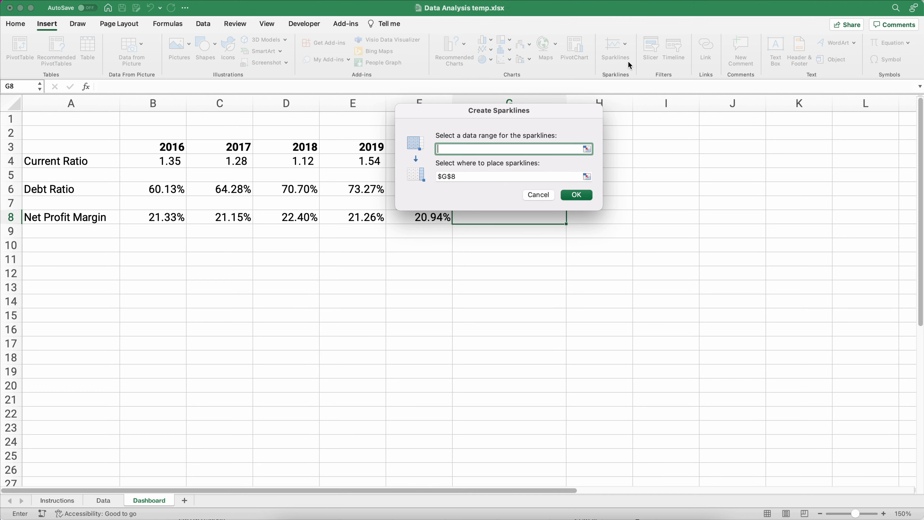
{"action": "left_click", "coordinate": [160, 218]}
{"action": "left_click_drag", "start_coordinate": [282, 224], "coordinate": [445, 219]}
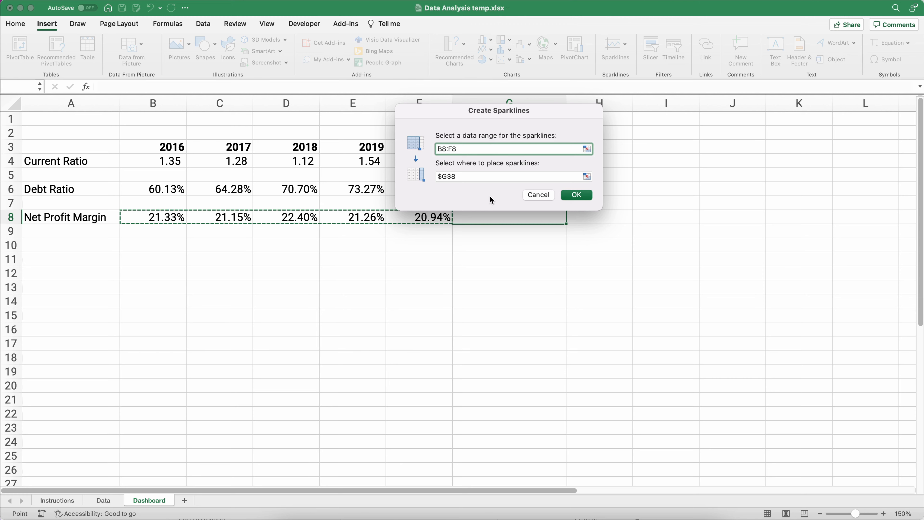
{"action": "left_click", "coordinate": [582, 197]}
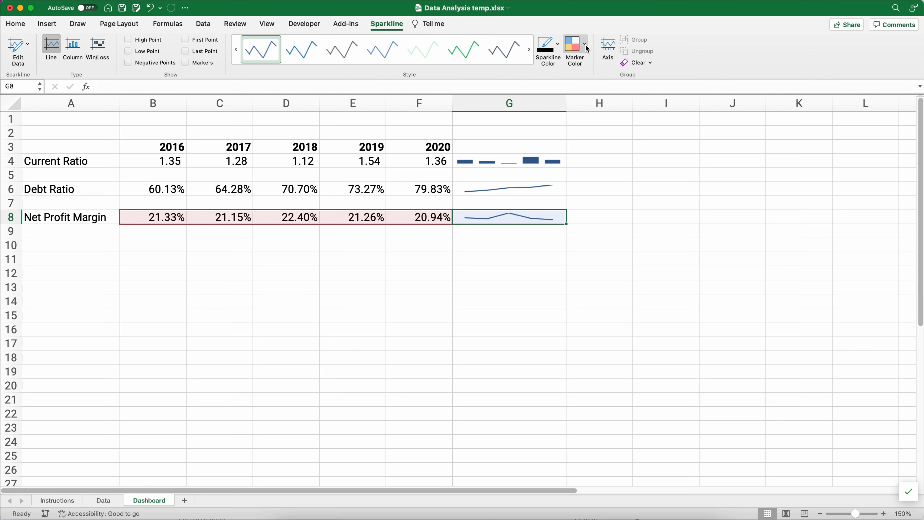
- Set the G8 sparkline's line weight to 3 pt
{"action": "left_click", "coordinate": [558, 45]}
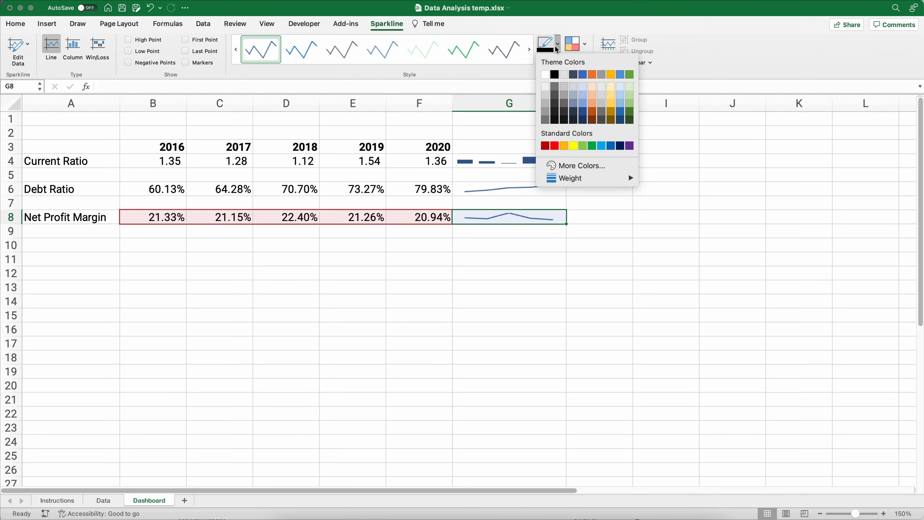
{"action": "mouse_move", "coordinate": [588, 185]}
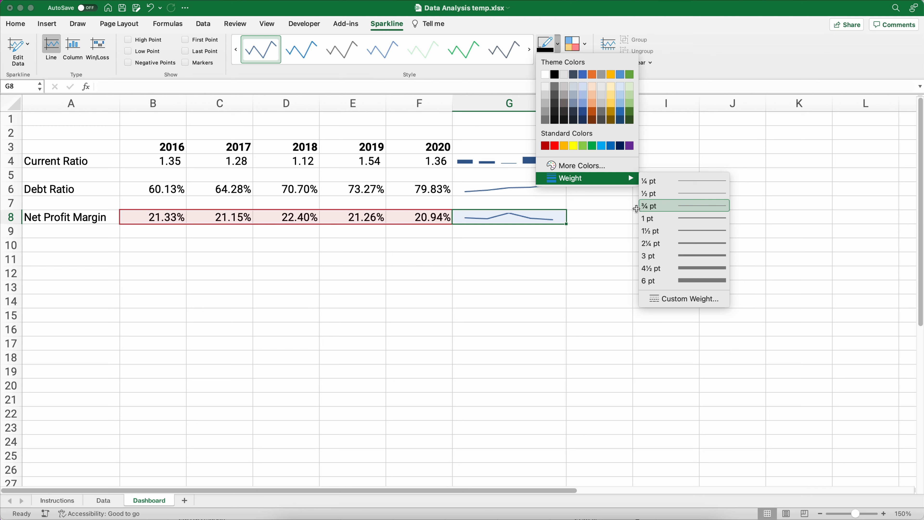
{"action": "left_click", "coordinate": [654, 256]}
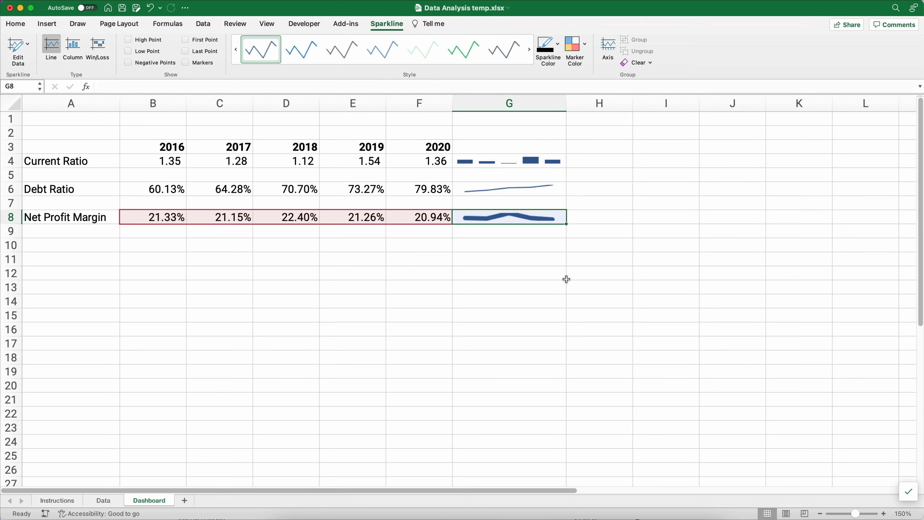
- Explore the Sparkline Color and Marker Color menus for the Net Profit Margin sparkline
{"action": "left_click", "coordinate": [560, 45]}
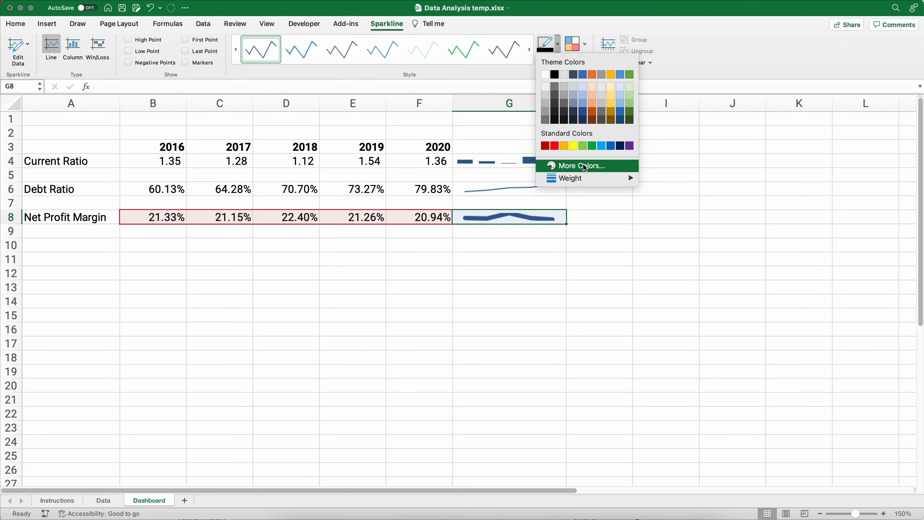
{"action": "mouse_move", "coordinate": [582, 182]}
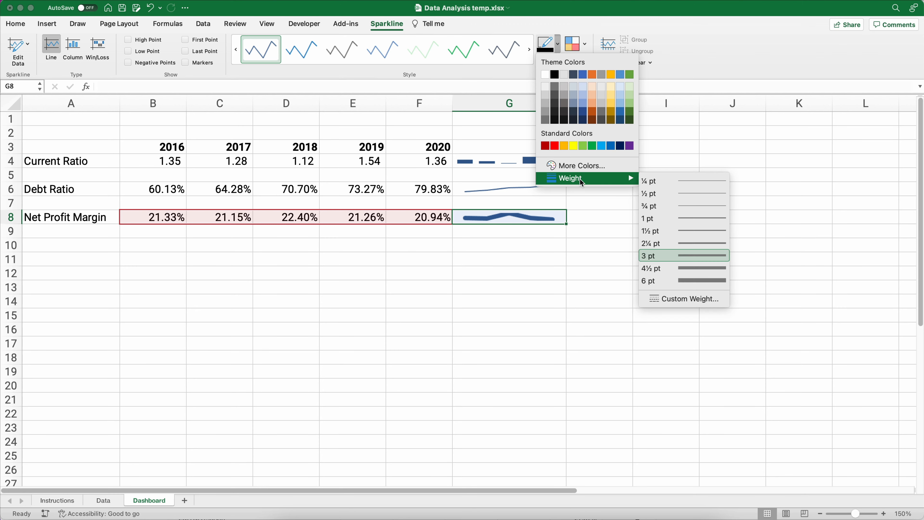
{"action": "left_click", "coordinate": [584, 44]}
{"action": "left_click", "coordinate": [582, 43]}
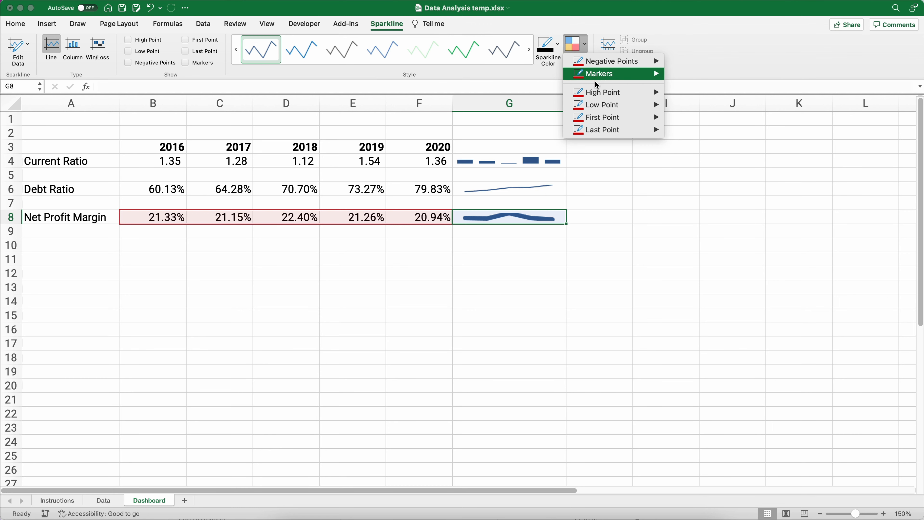
{"action": "mouse_move", "coordinate": [601, 94]}
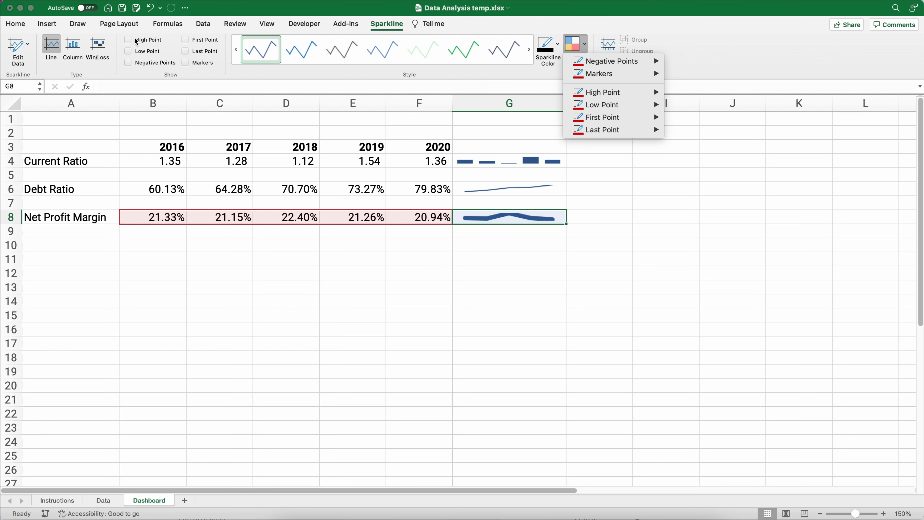
{"action": "left_click", "coordinate": [128, 39]}
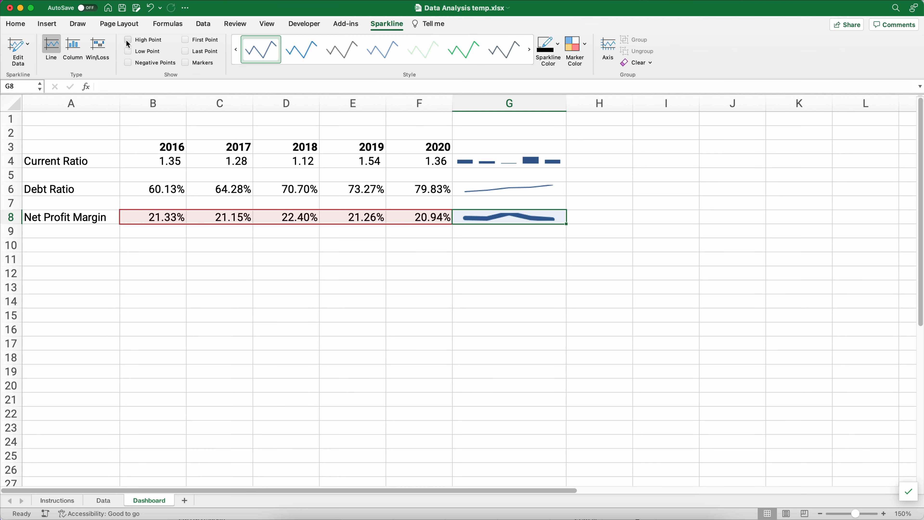
- Make every row on the Dashboard about 35 pixels tall
{"action": "left_click", "coordinate": [280, 255]}
{"action": "left_click", "coordinate": [13, 104]}
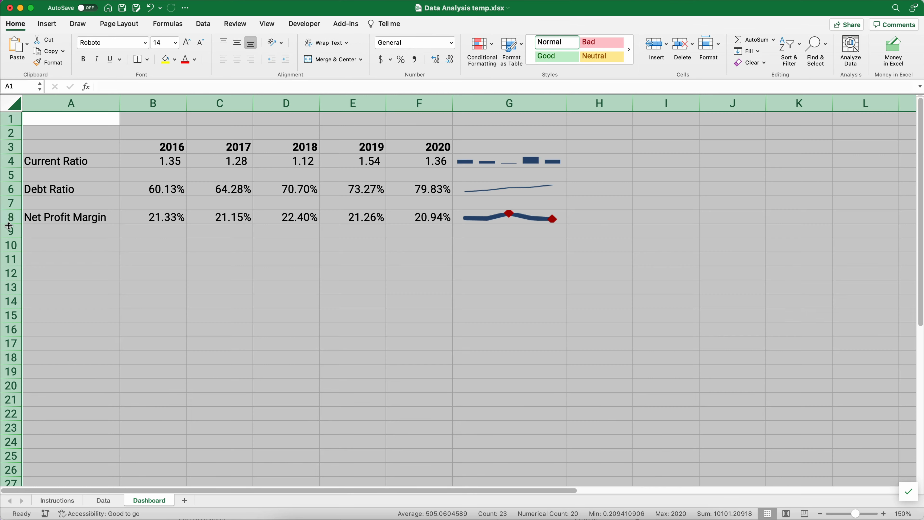
{"action": "left_click_drag", "start_coordinate": [9, 225], "coordinate": [10, 245]}
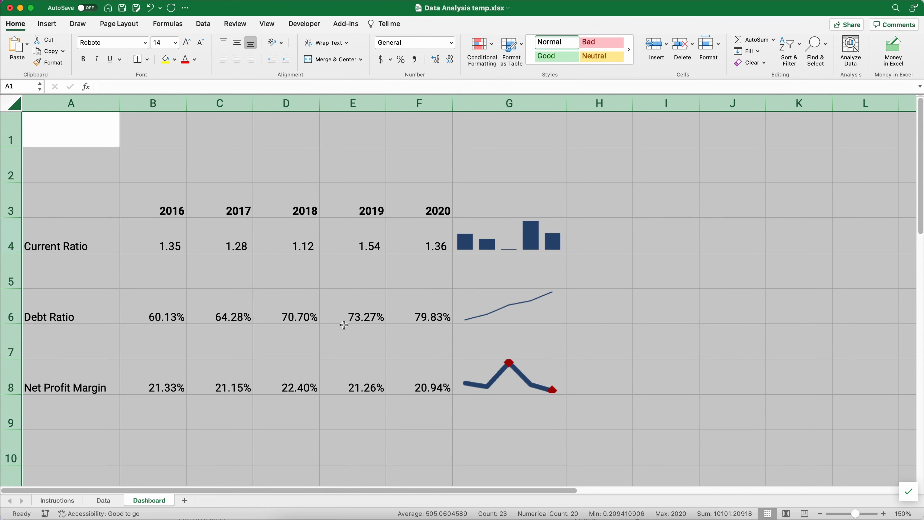
{"action": "left_click", "coordinate": [591, 372]}
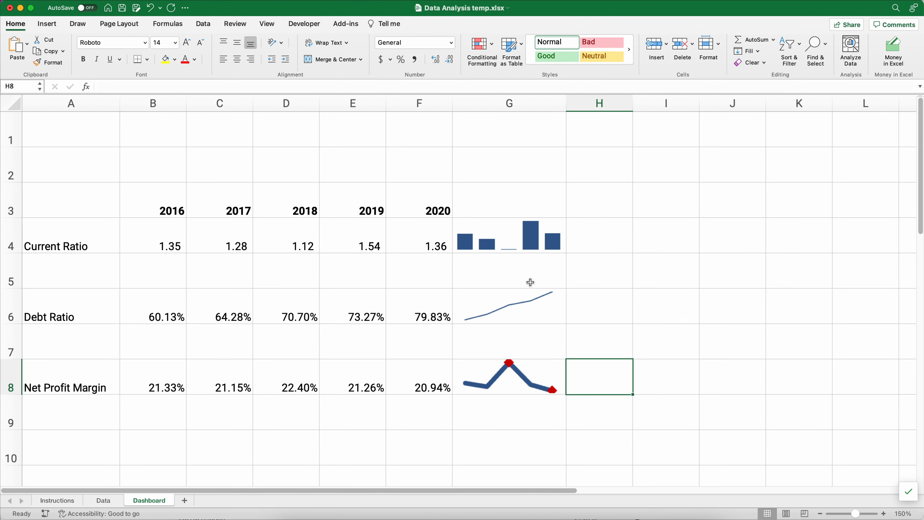
{"action": "left_click", "coordinate": [511, 239]}
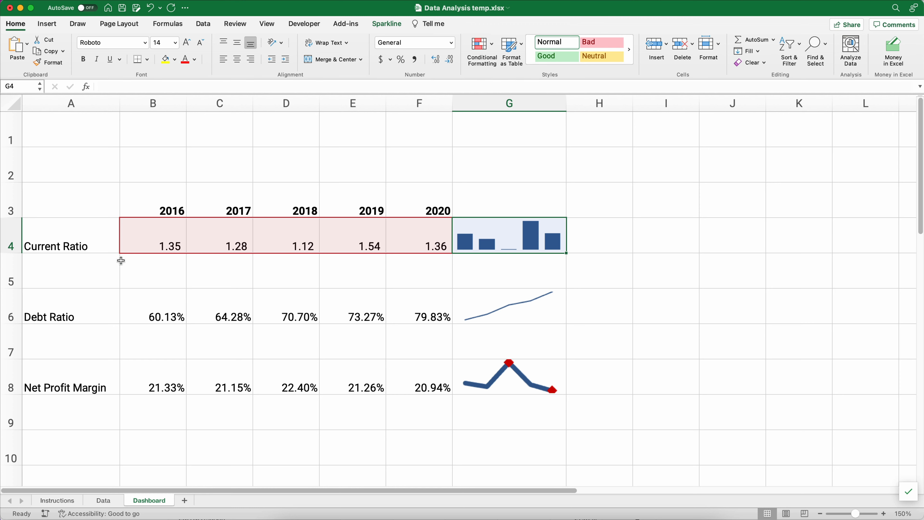
- Delete the two empty top rows so the years sit in row 1
{"action": "left_click", "coordinate": [12, 130]}
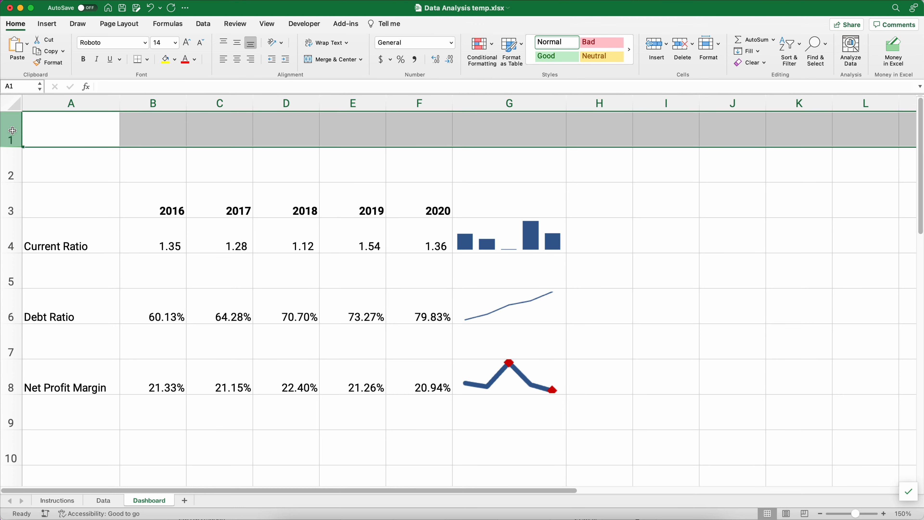
{"action": "key", "text": "ctrl+minus"}
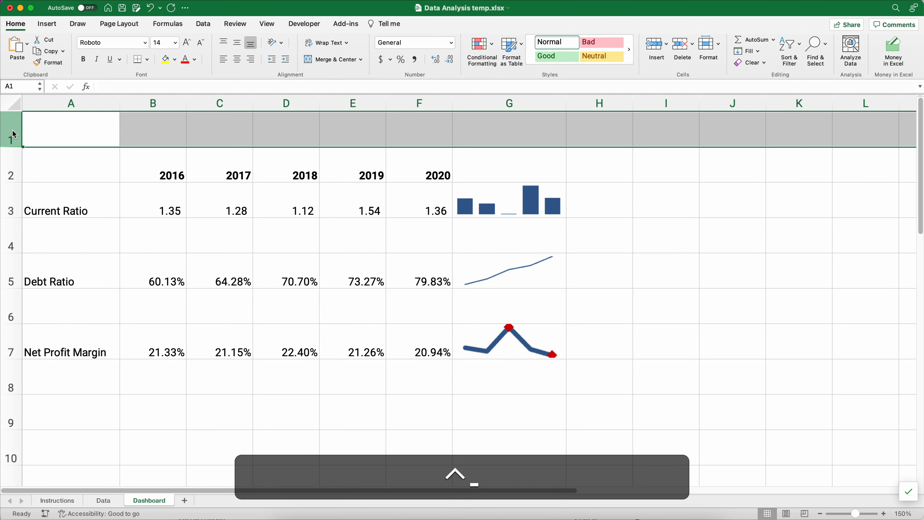
{"action": "key", "text": "ctrl+minus"}
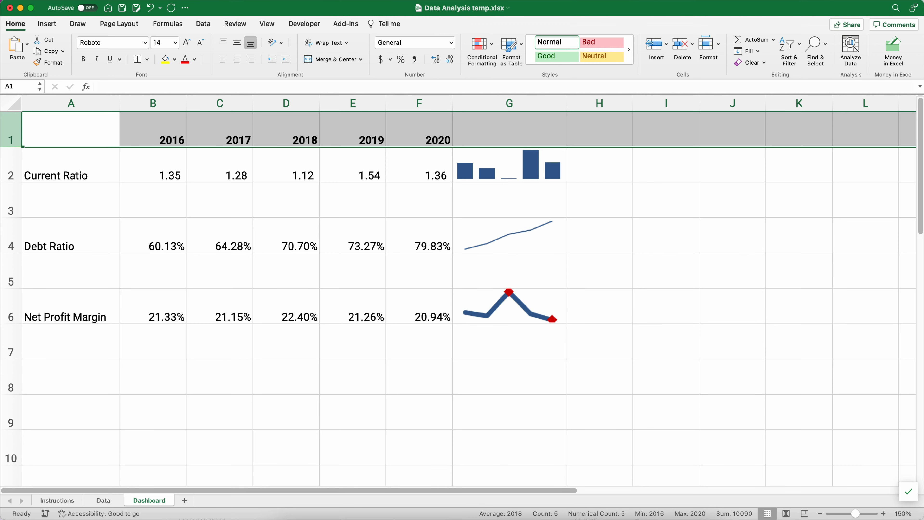
- Read the Instructions' trend items, especially total revenue, then move to the Data sheet
{"action": "left_click", "coordinate": [58, 500]}
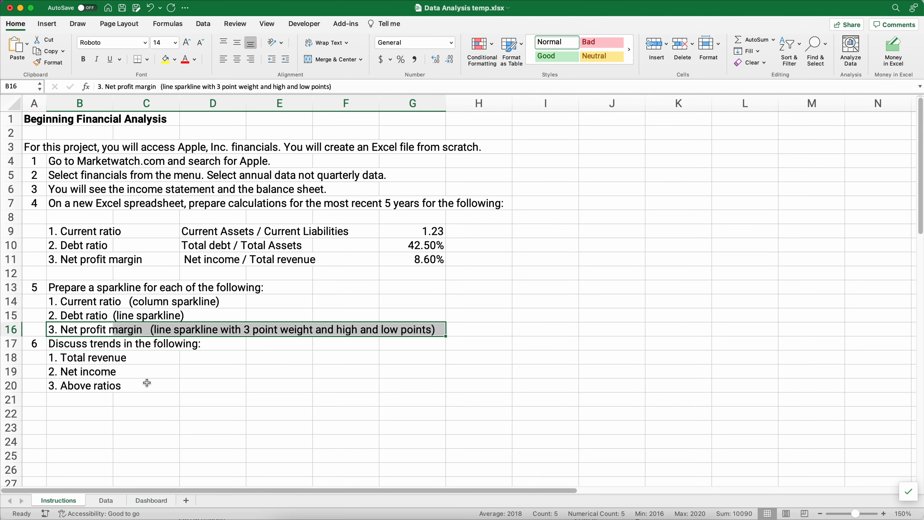
{"action": "left_click", "coordinate": [78, 348]}
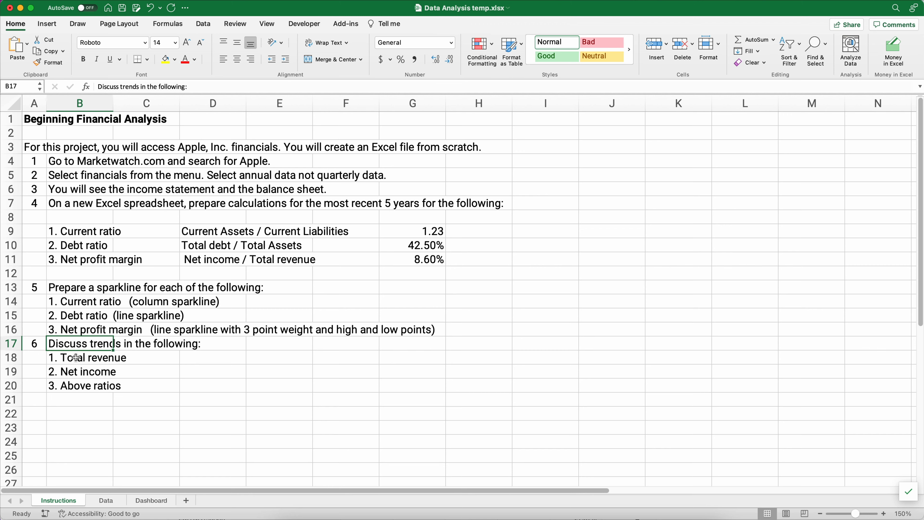
{"action": "left_click", "coordinate": [76, 358]}
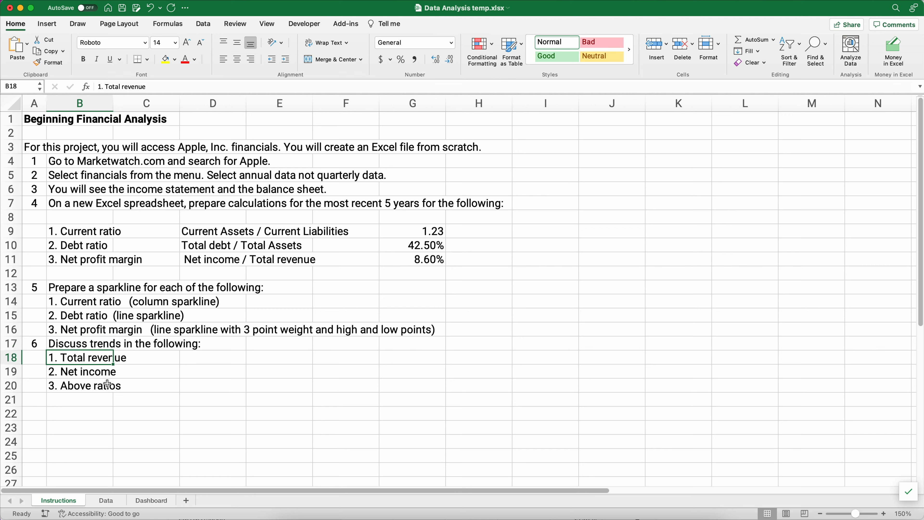
{"action": "left_click", "coordinate": [106, 501]}
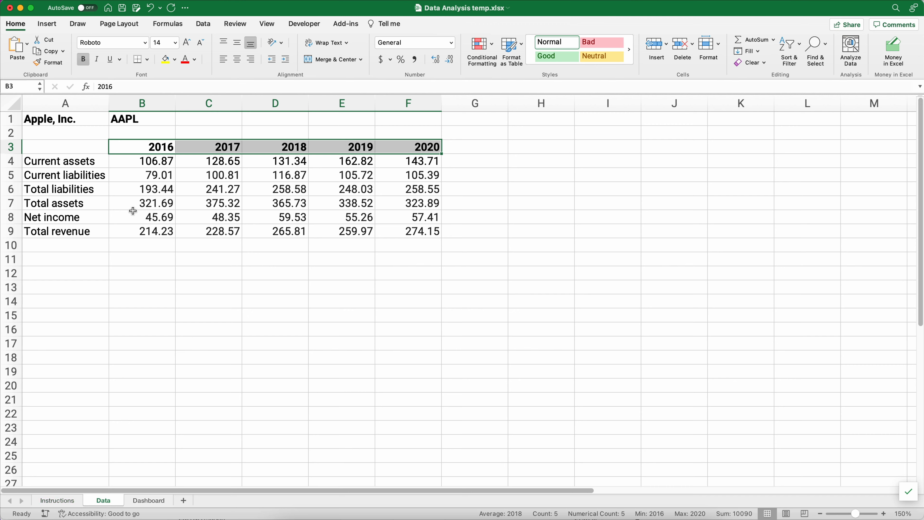
- In G9, enter the difference between 2020 and 2016 total revenue
{"action": "left_click", "coordinate": [132, 231]}
{"action": "left_click_drag", "start_coordinate": [163, 232], "coordinate": [390, 237]}
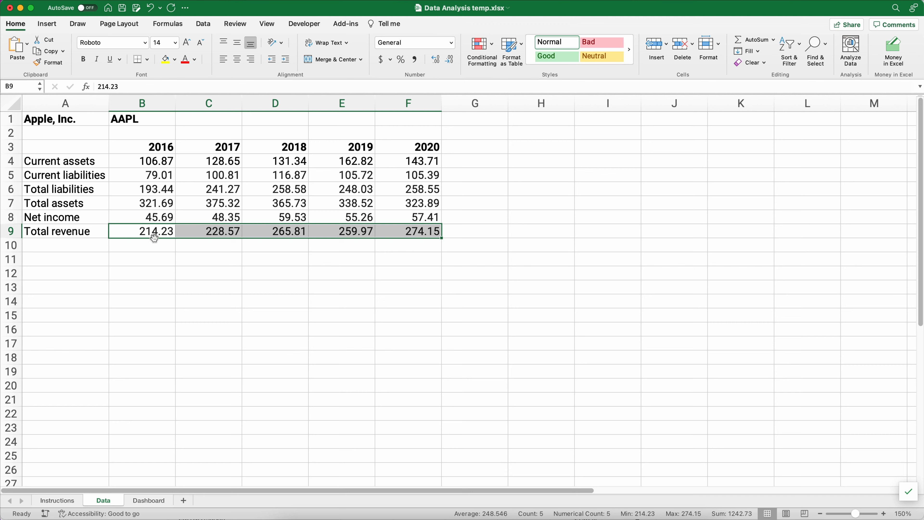
{"action": "left_click", "coordinate": [483, 229]}
{"action": "type", "text": "=("}
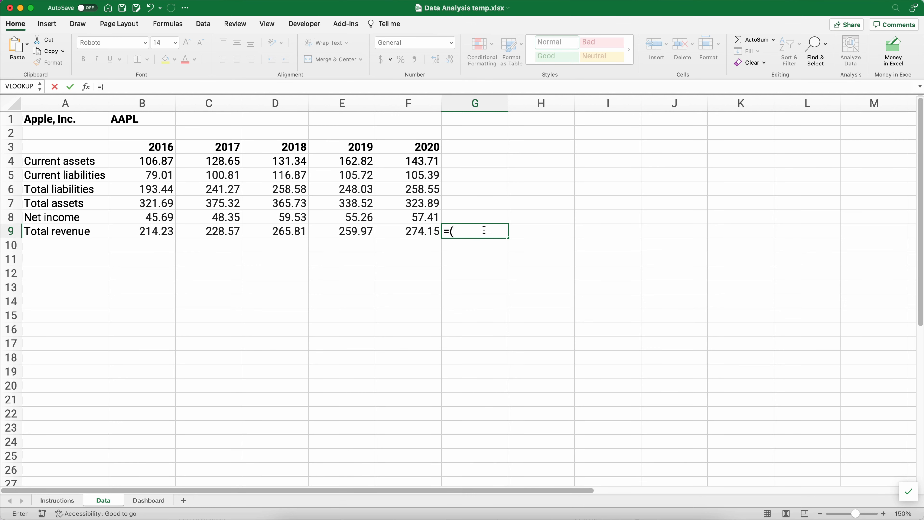
{"action": "key", "text": "Left"}
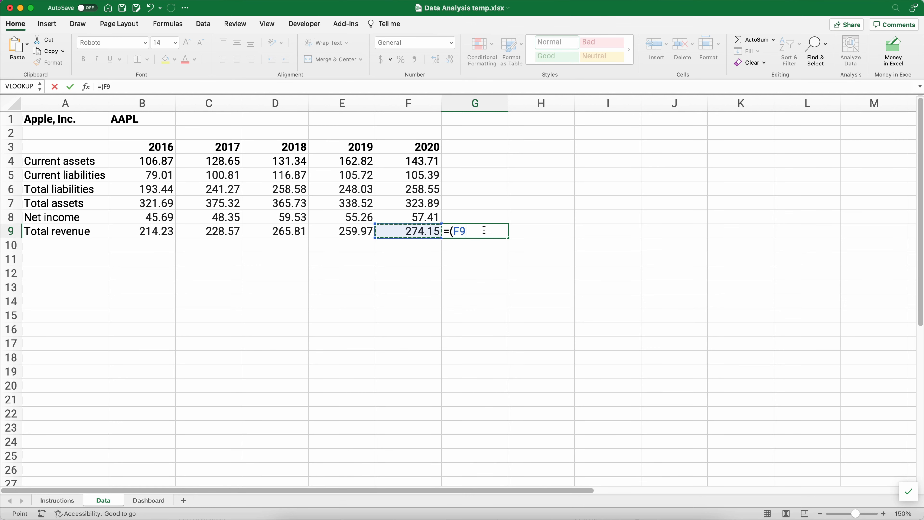
{"action": "type", "text": "-"}
{"action": "key", "text": "Left"}
{"action": "key", "text": "Left"}
{"action": "key", "text": "Left"}
{"action": "key", "text": "Left"}
{"action": "key", "text": "Left"}
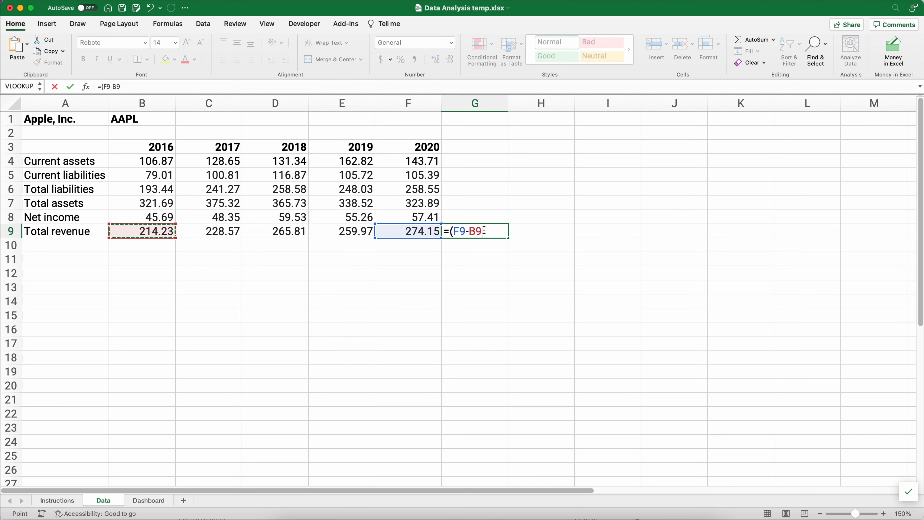
{"action": "type", "text": ")"}
{"action": "key", "text": "Return"}
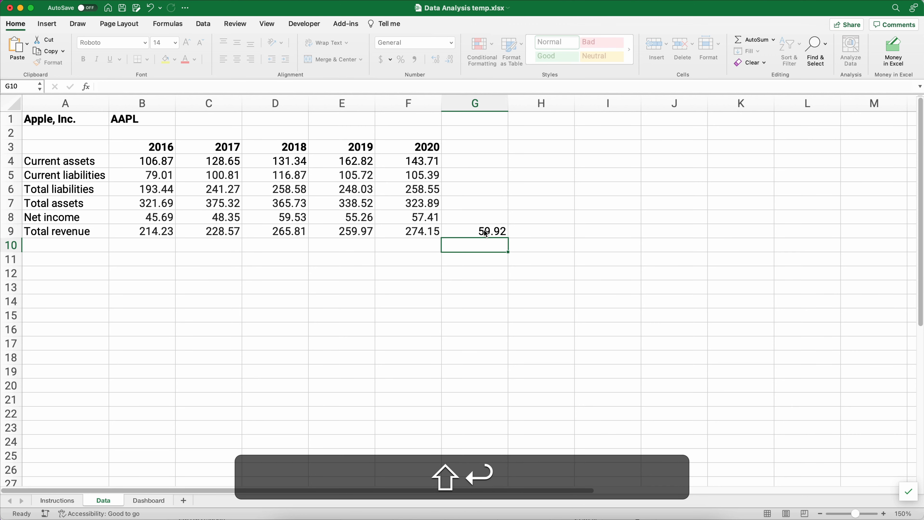
- Divide G9 by 2016 revenue, giving =(F9-B9)/B9, and format it as 28.0%
{"action": "left_click", "coordinate": [487, 233]}
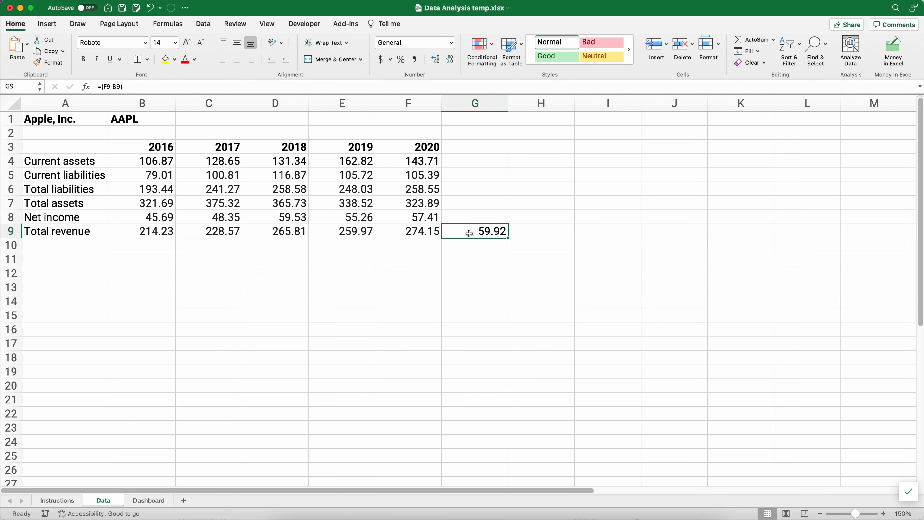
{"action": "left_click", "coordinate": [131, 84]}
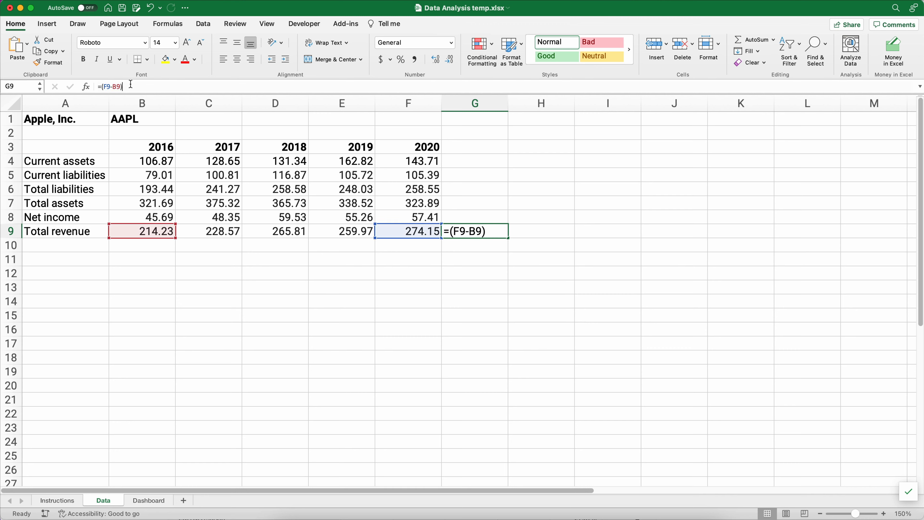
{"action": "type", "text": "/"}
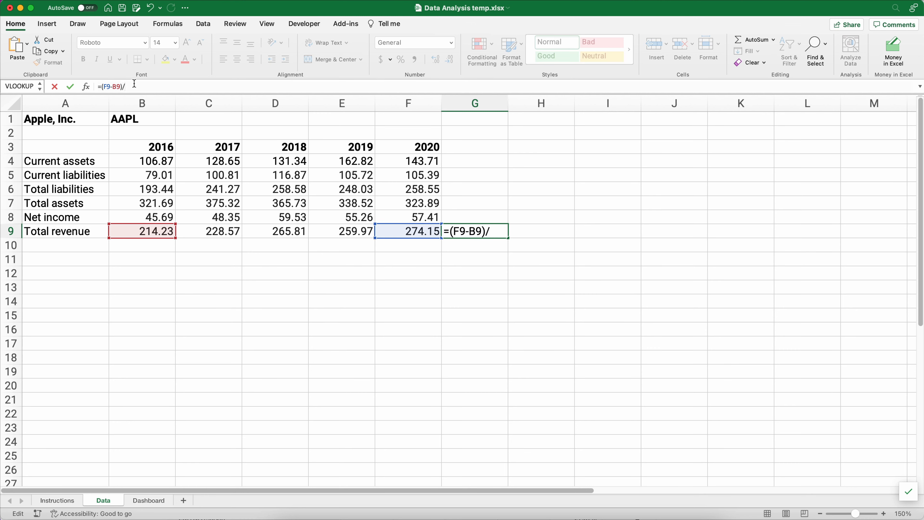
{"action": "left_click", "coordinate": [146, 232]}
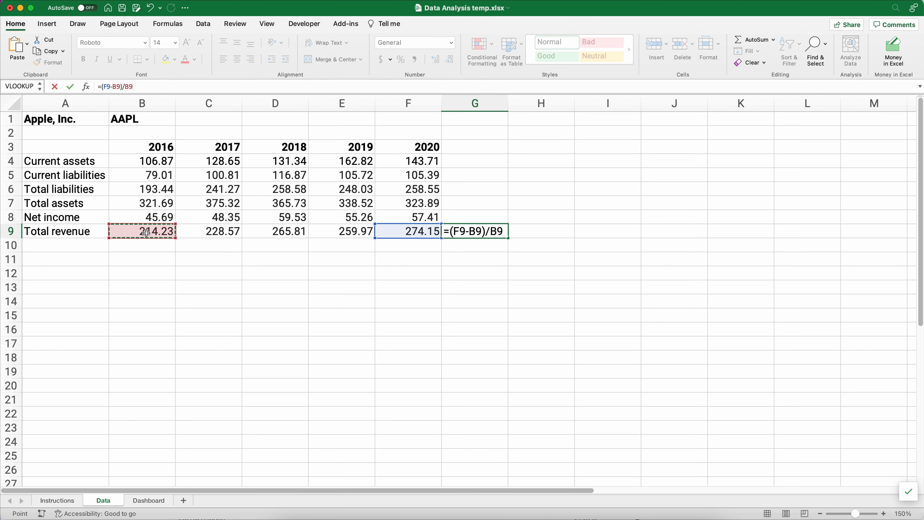
{"action": "key", "text": "Return"}
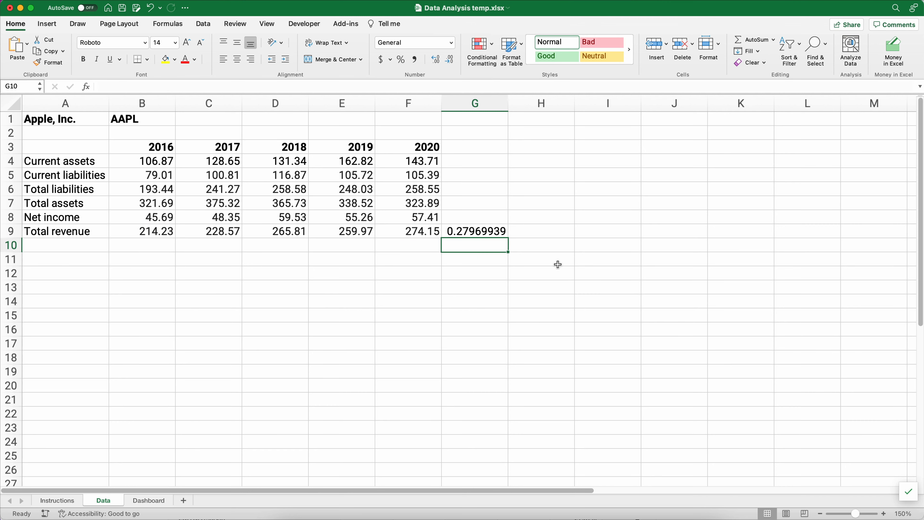
{"action": "left_click", "coordinate": [488, 235]}
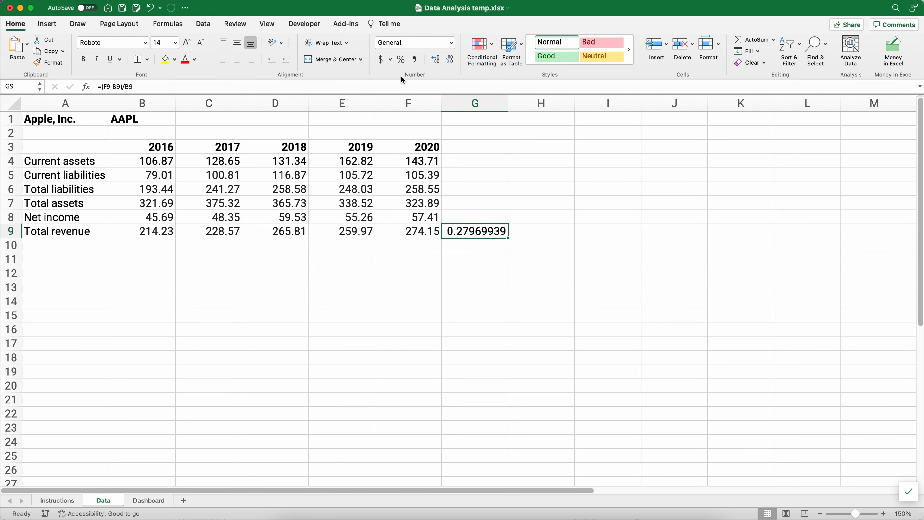
{"action": "left_click", "coordinate": [399, 59]}
{"action": "left_click", "coordinate": [435, 62]}
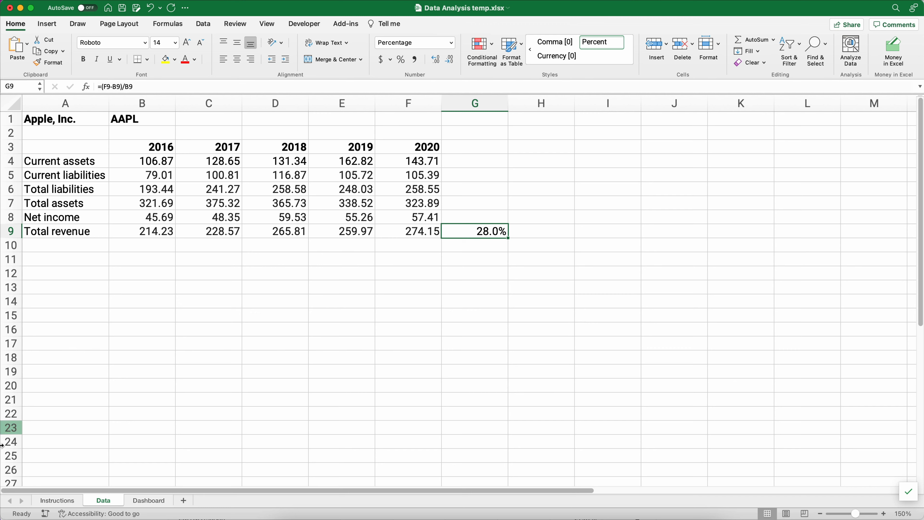
{"action": "left_click", "coordinate": [63, 503]}
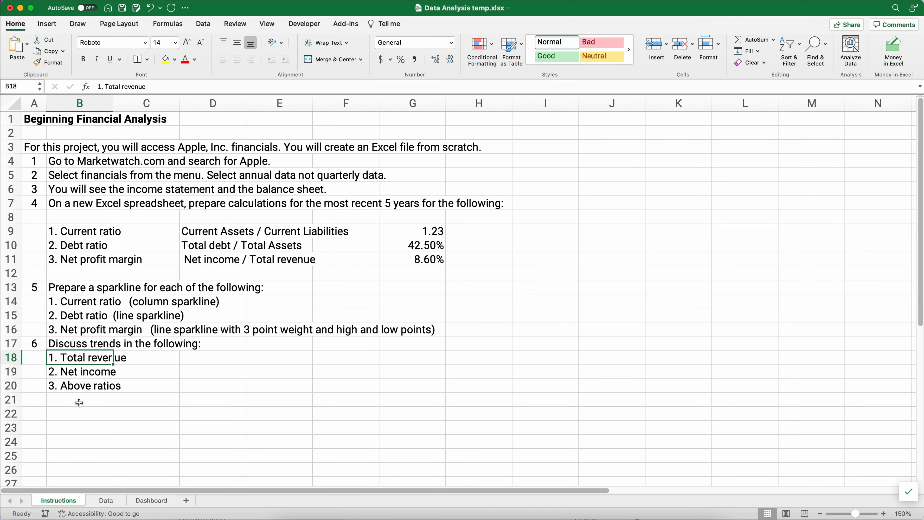
- Fill G9's growth formula up into G8, giving 25.7% net income growth
{"action": "left_click", "coordinate": [106, 500]}
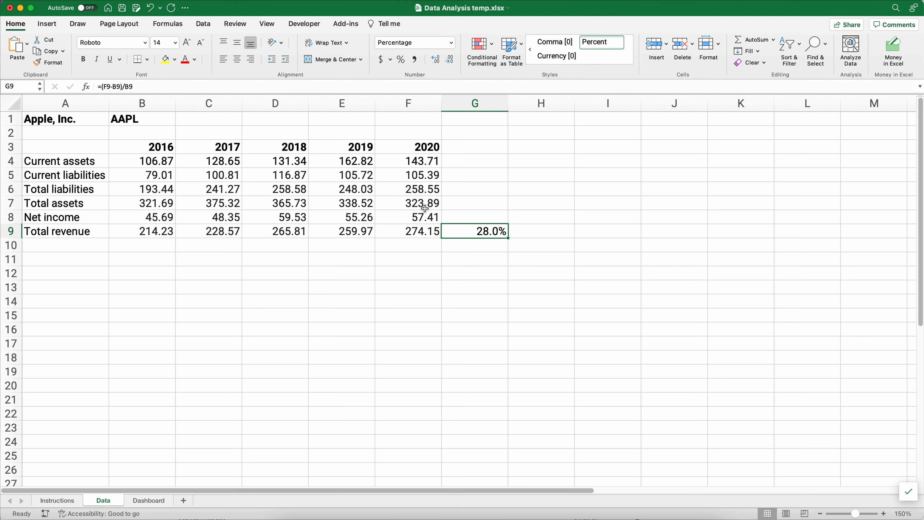
{"action": "left_click_drag", "start_coordinate": [157, 216], "coordinate": [387, 216]}
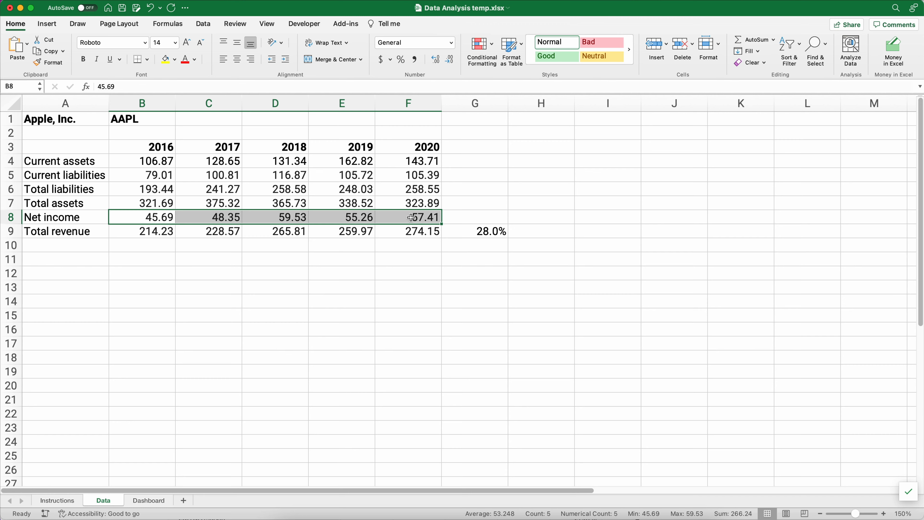
{"action": "left_click", "coordinate": [471, 231]}
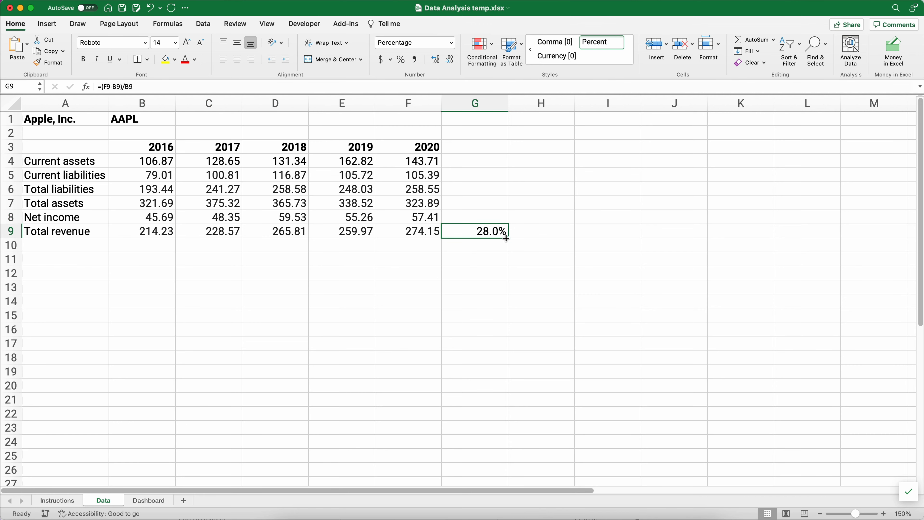
{"action": "left_click_drag", "start_coordinate": [506, 238], "coordinate": [487, 217]}
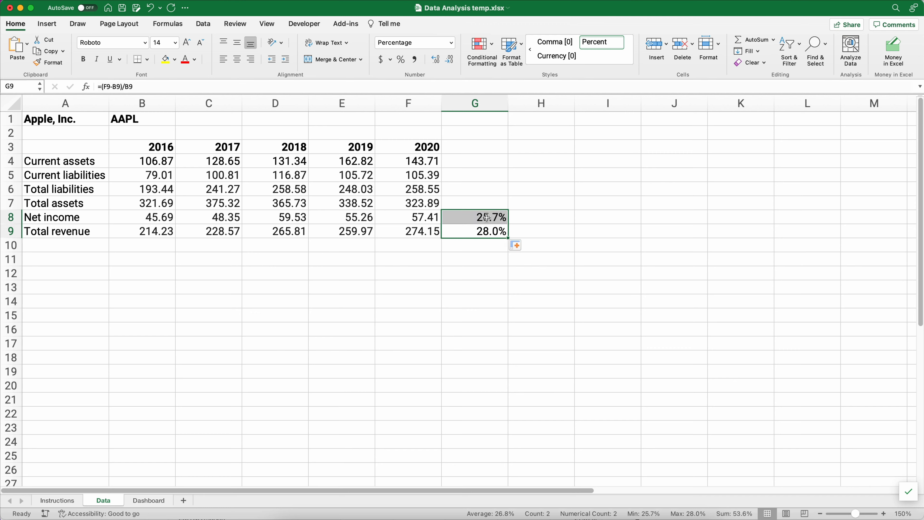
{"action": "left_click", "coordinate": [486, 217]}
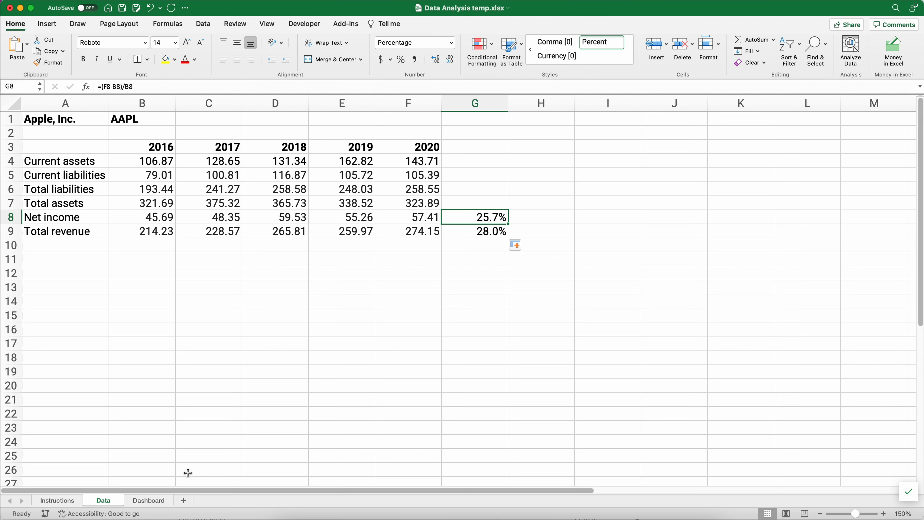
{"action": "left_click", "coordinate": [61, 502]}
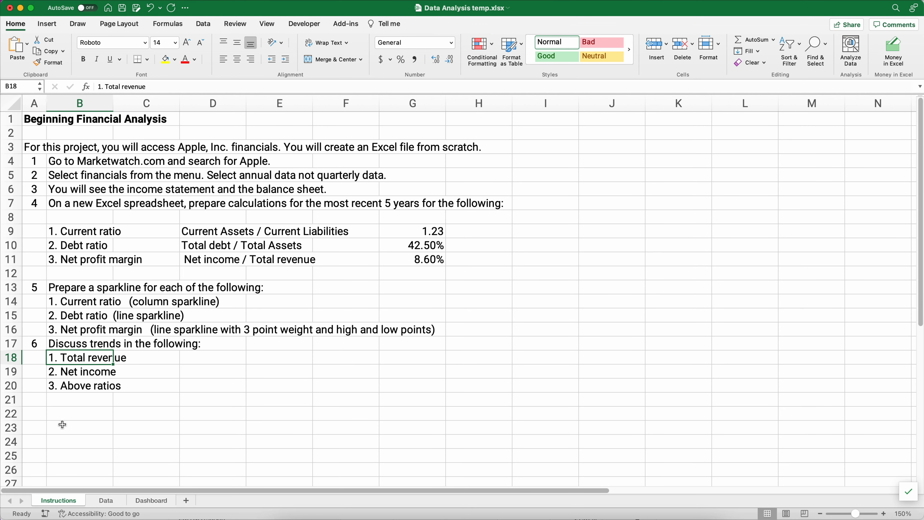
- Inspect the Dashboard's Current Ratio and Debt Ratio values and sparklines, then return to Data
{"action": "left_click", "coordinate": [78, 388]}
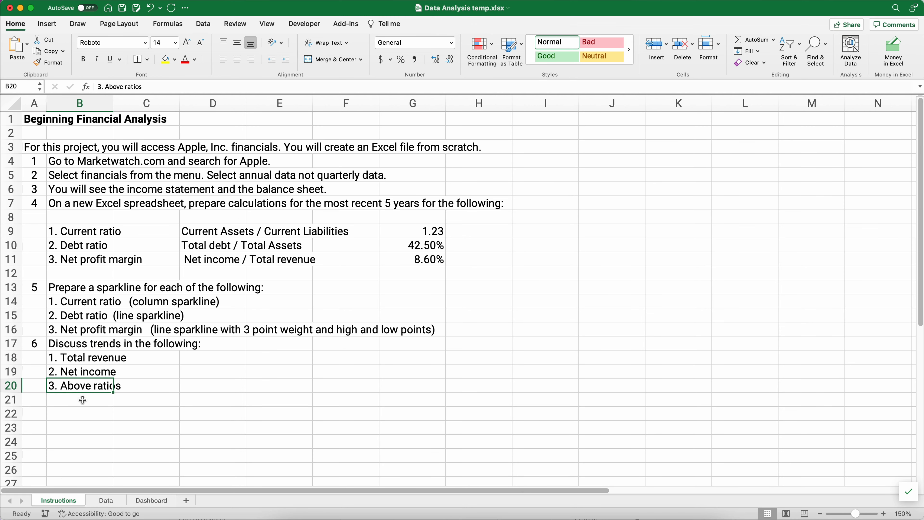
{"action": "left_click", "coordinate": [146, 501]}
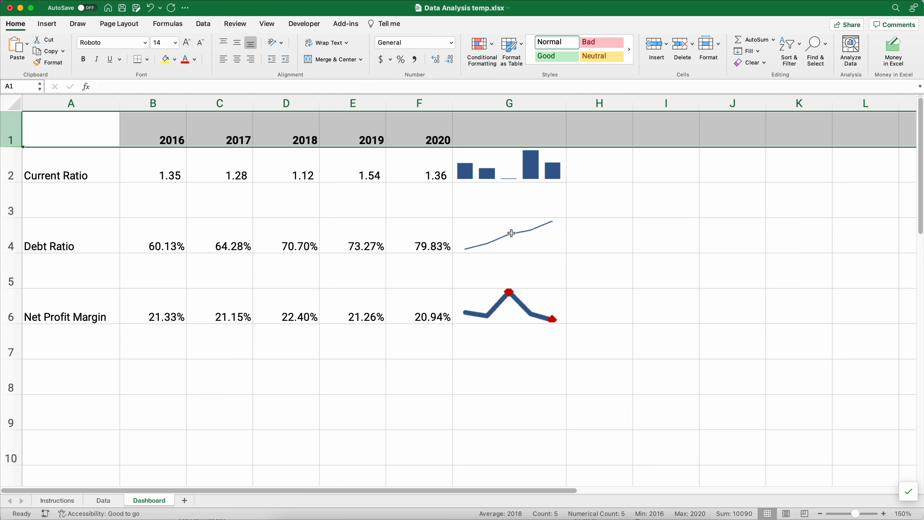
{"action": "left_click_drag", "start_coordinate": [165, 177], "coordinate": [446, 177]}
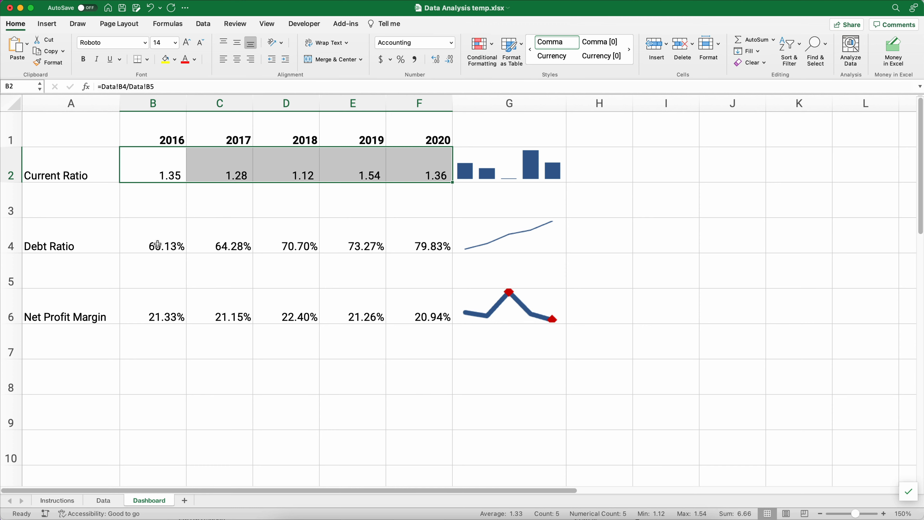
{"action": "left_click_drag", "start_coordinate": [158, 244], "coordinate": [512, 243]}
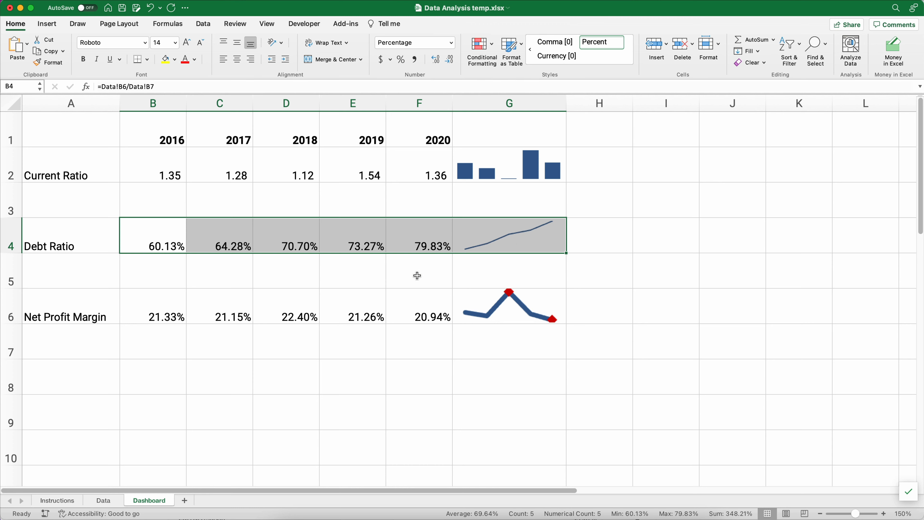
{"action": "left_click", "coordinate": [104, 501]}
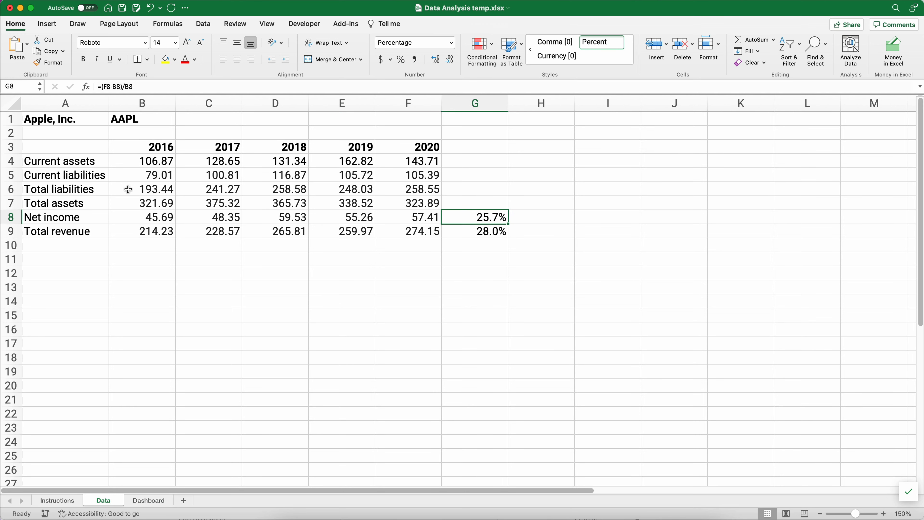
{"action": "left_click_drag", "start_coordinate": [126, 189], "coordinate": [398, 188]}
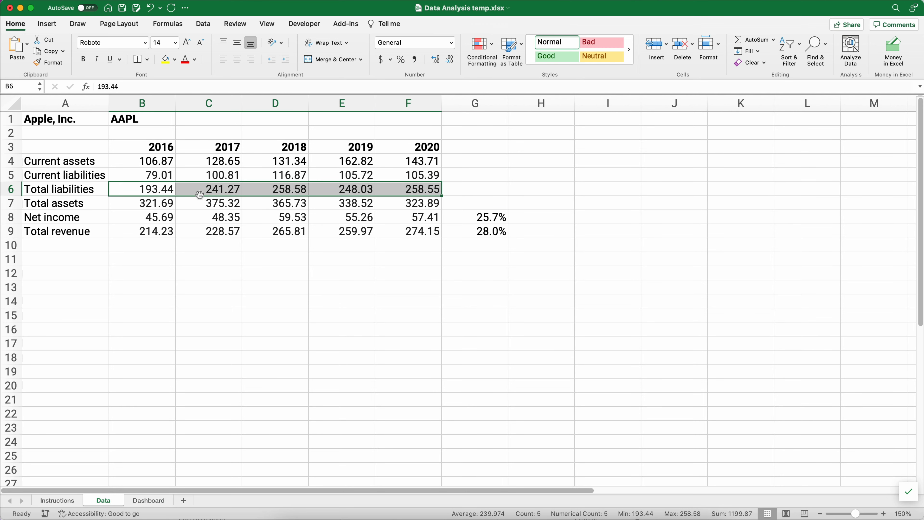